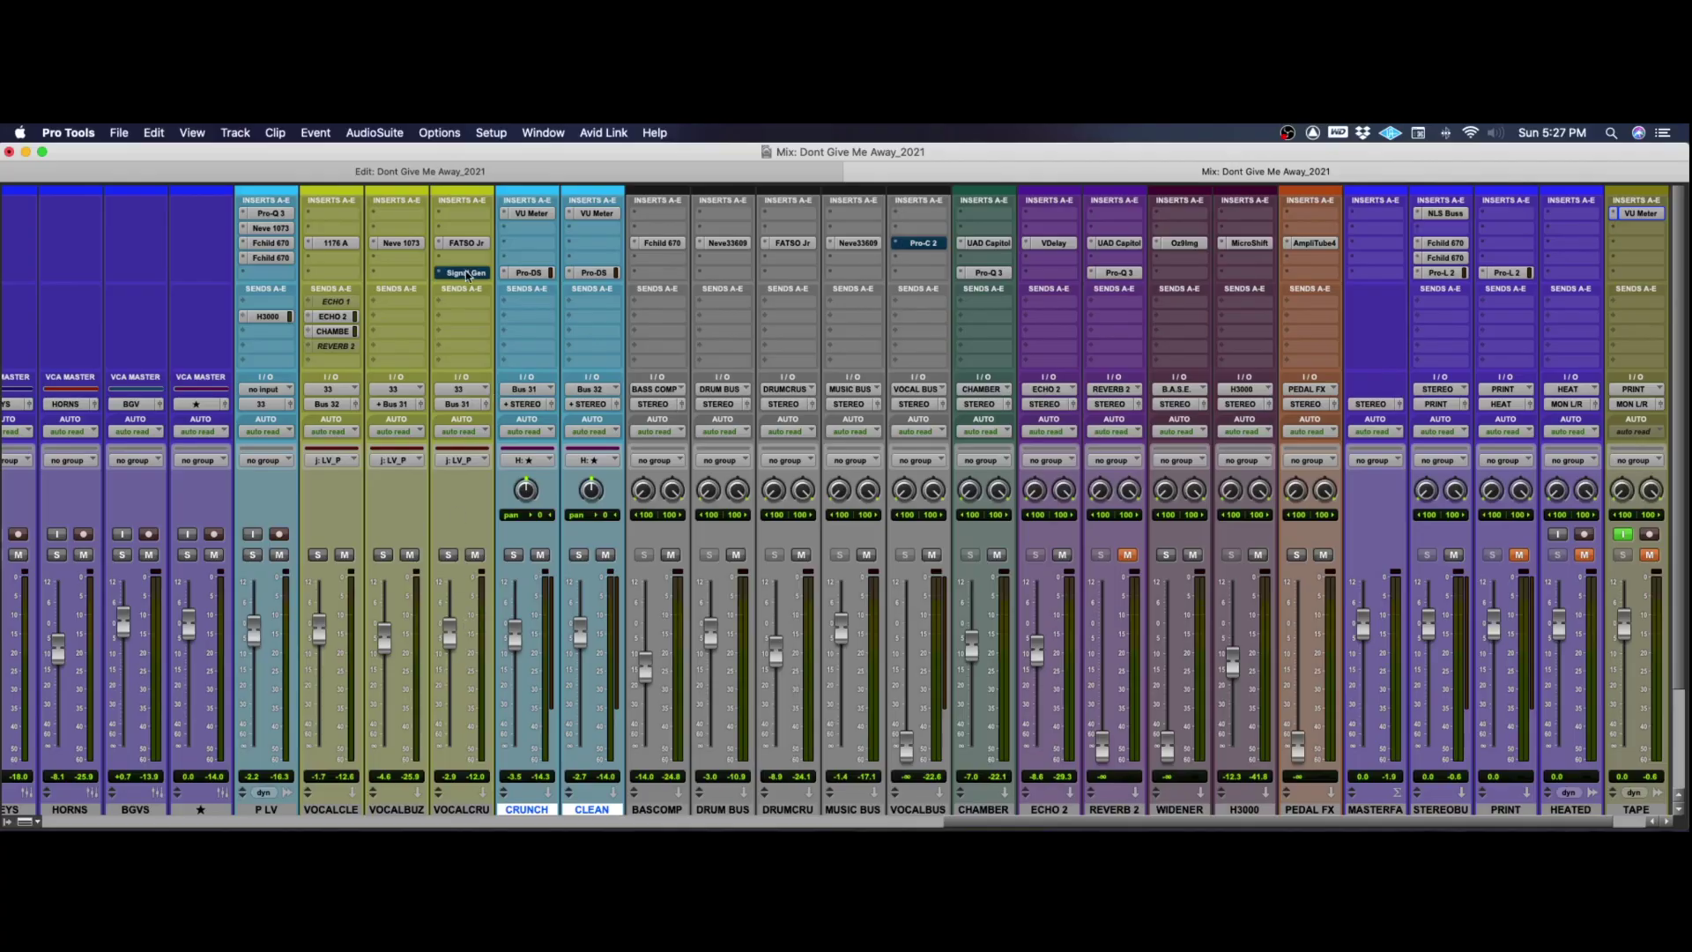
Add the stereo VOCAL BUS as an additional output of the VOCAL CRUSH track.
left_click(463, 404)
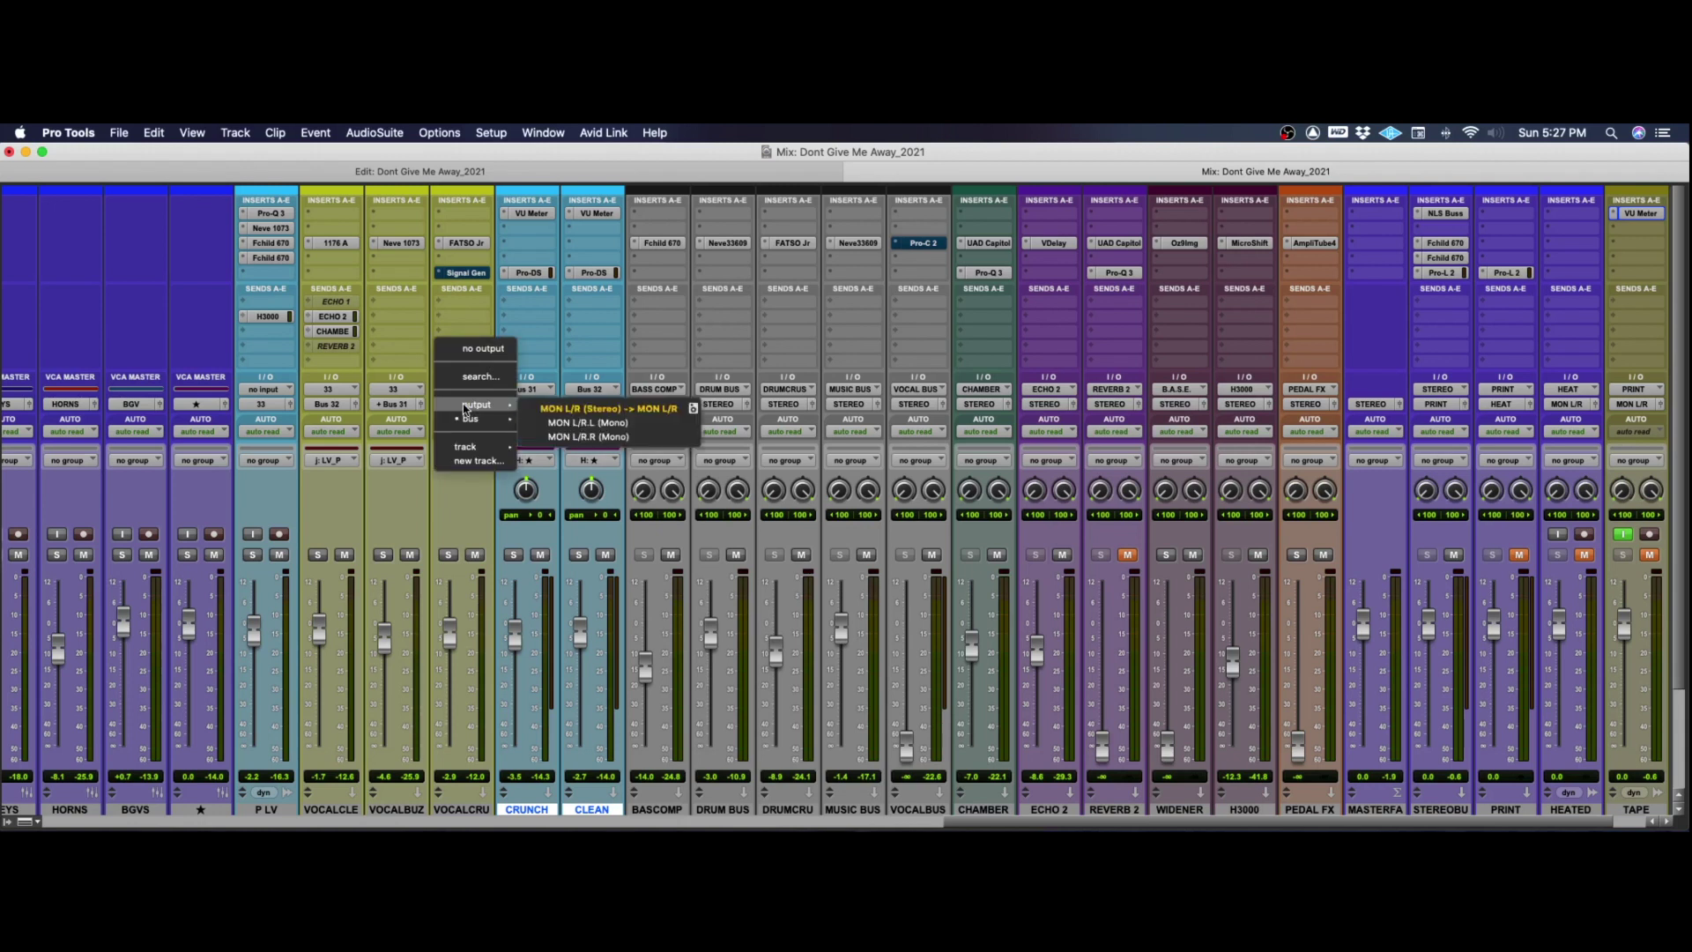
mouse_move(467, 421)
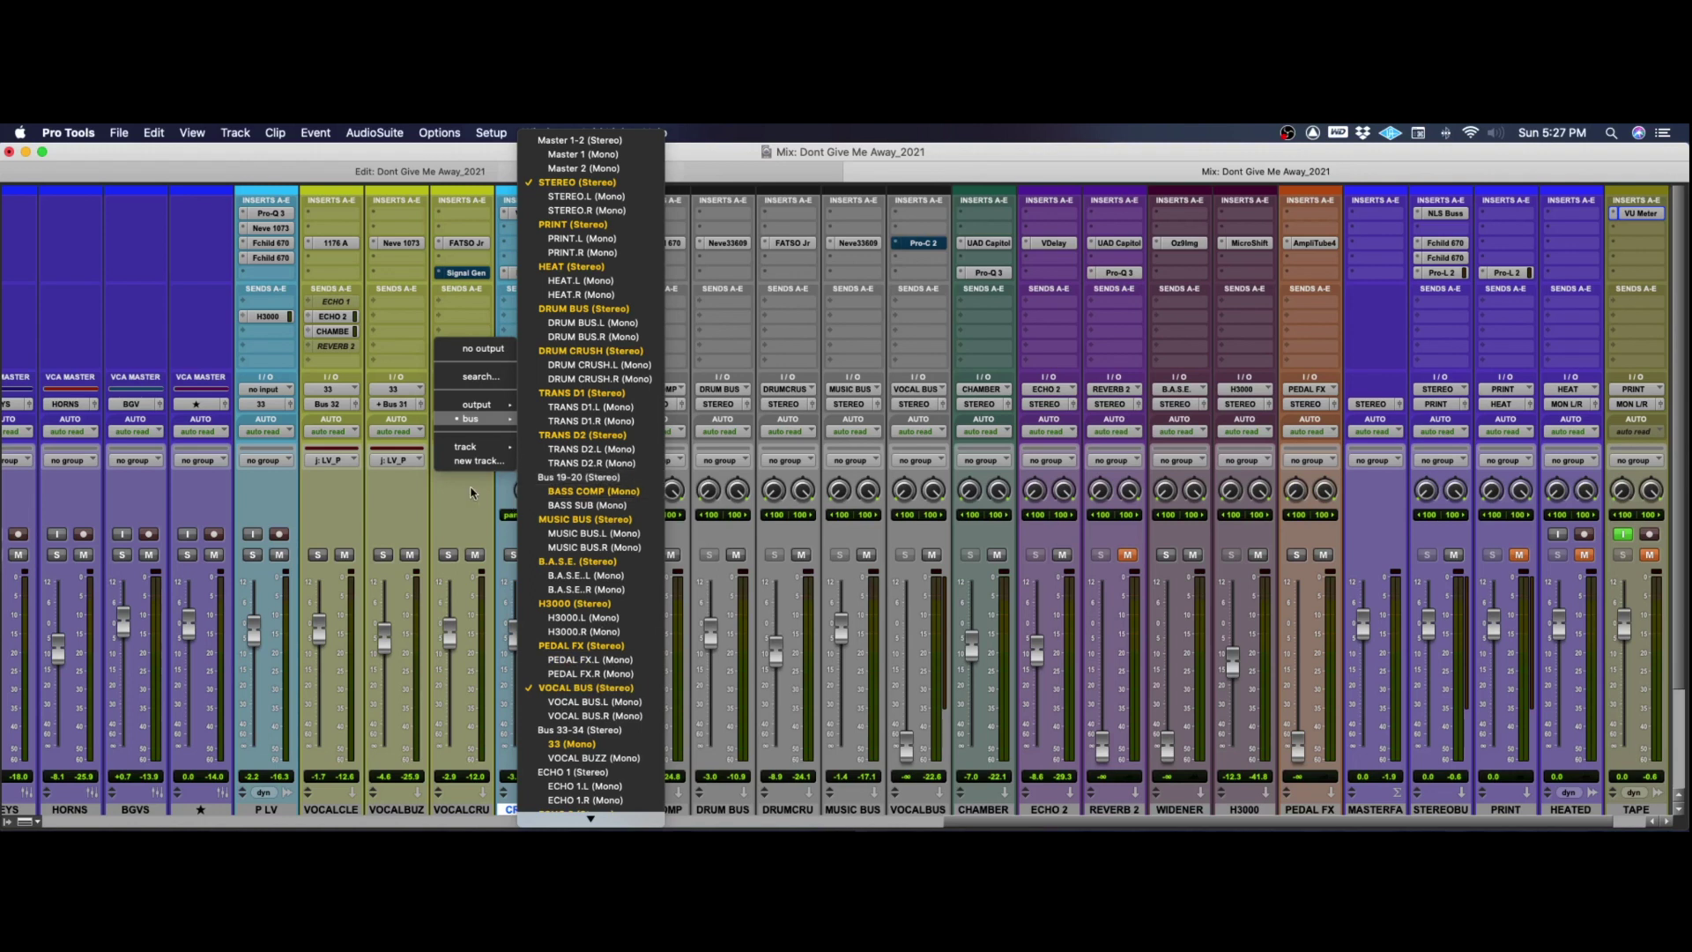
left_click(469, 491)
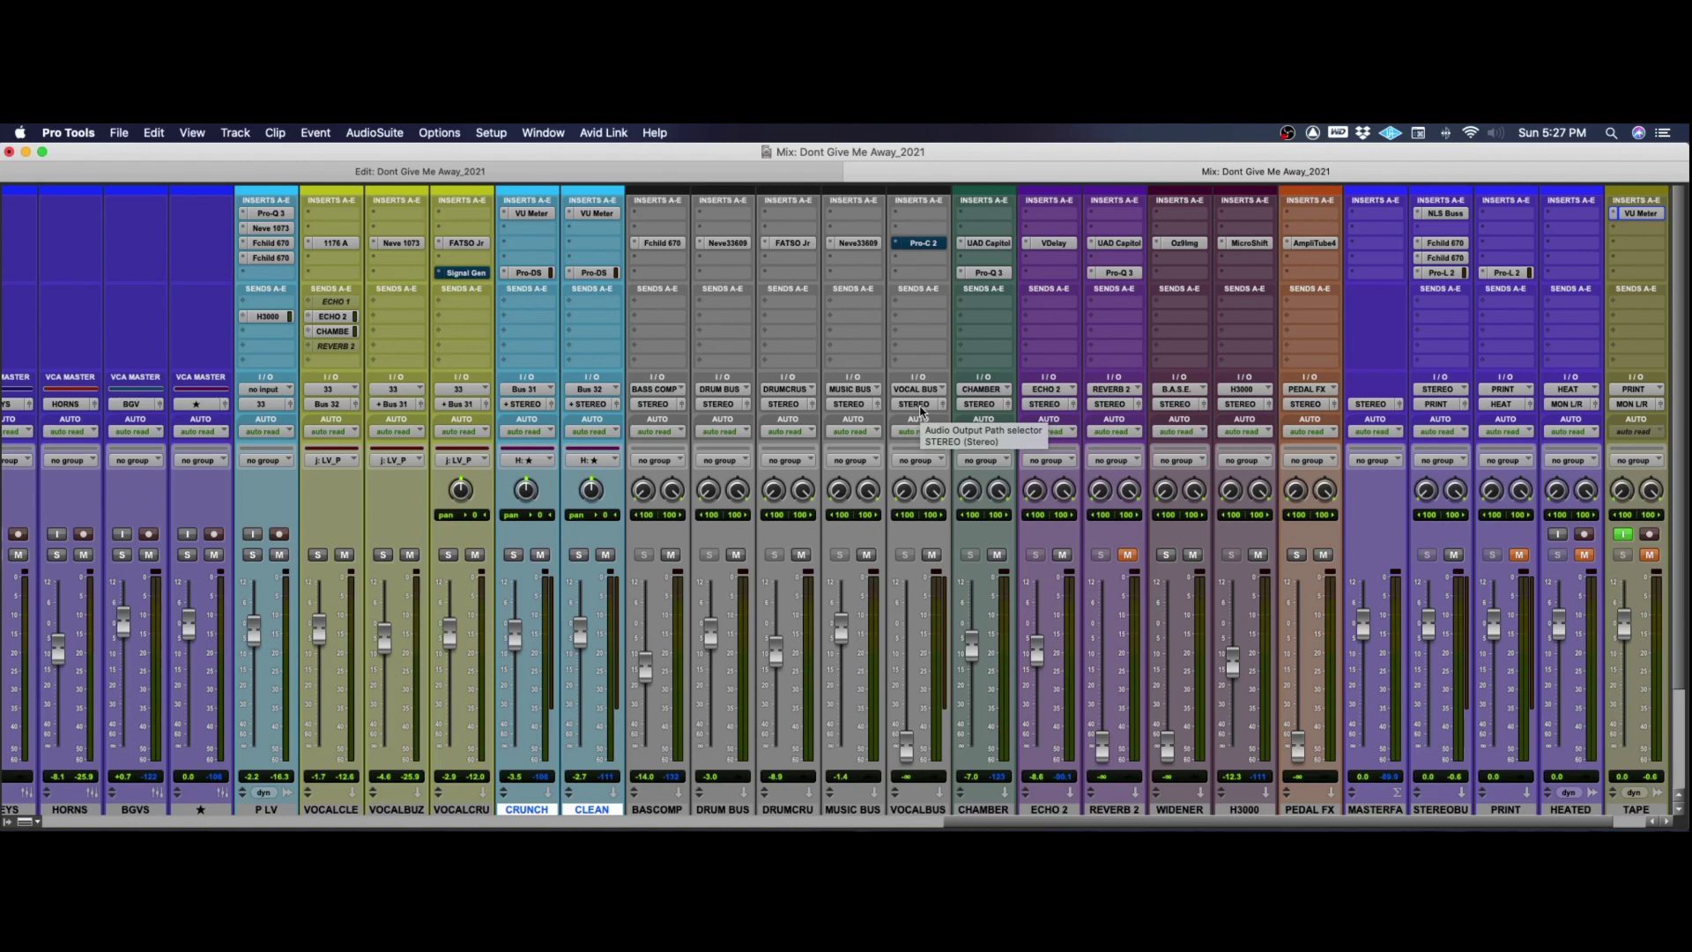
Open the Signal Generator on VOCAL CRUSH and the VU Meter on TAPE, and arrange the two plugin windows side by side.
left_click(466, 273)
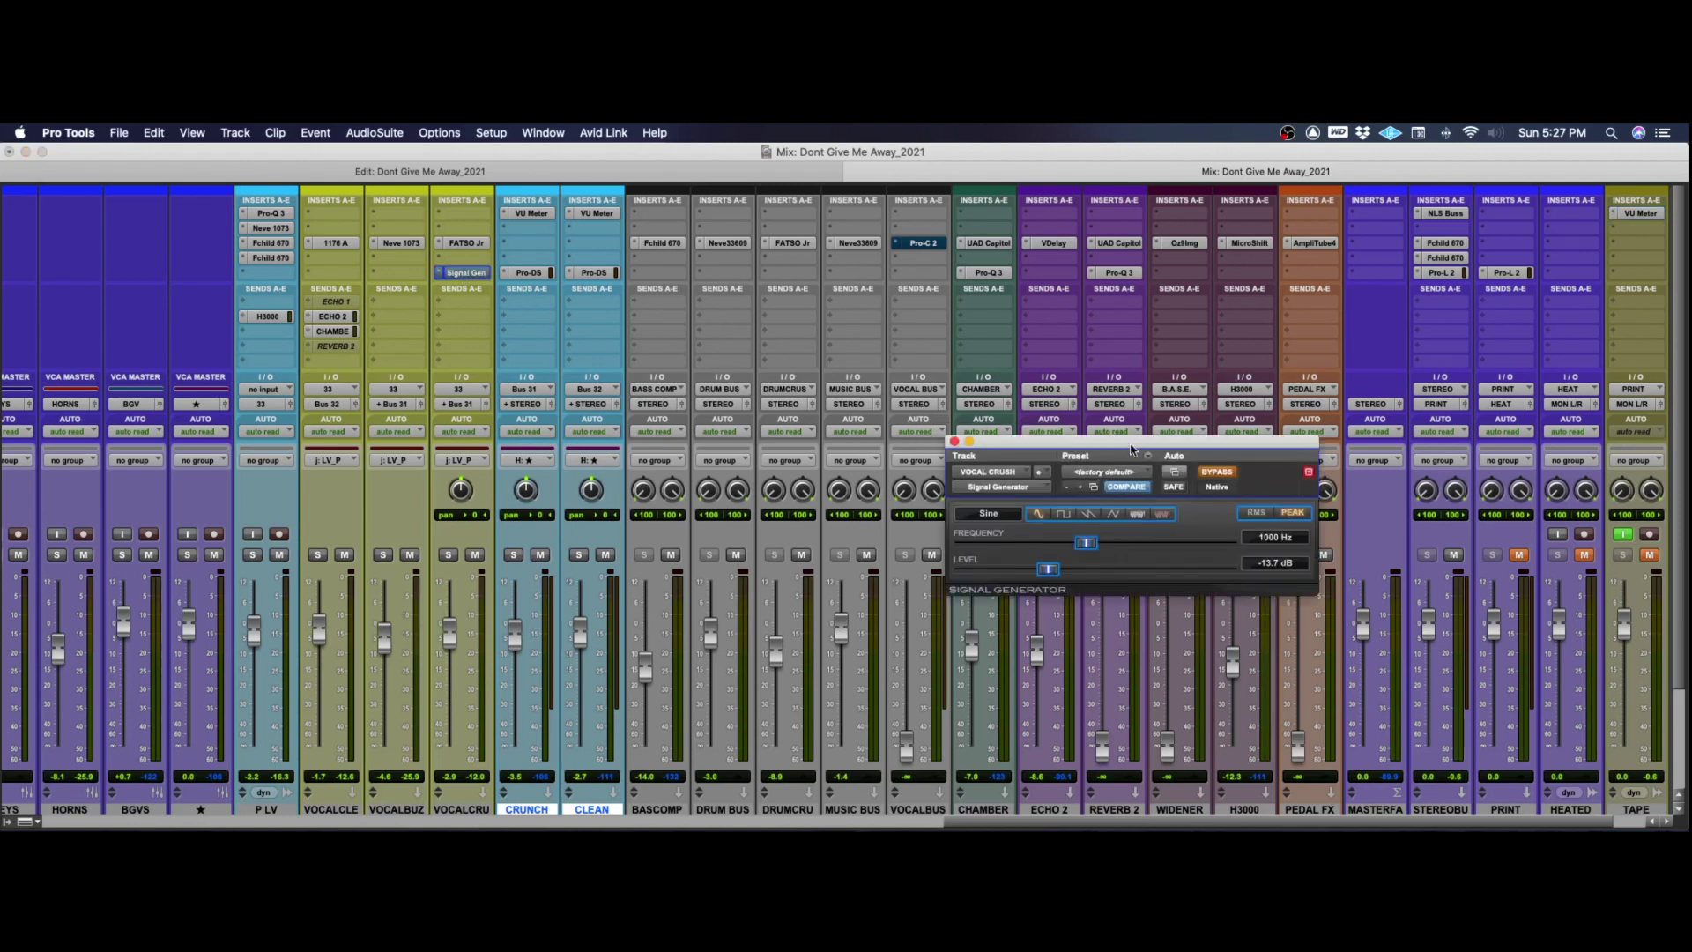
left_click_drag(1131, 447, 615, 302)
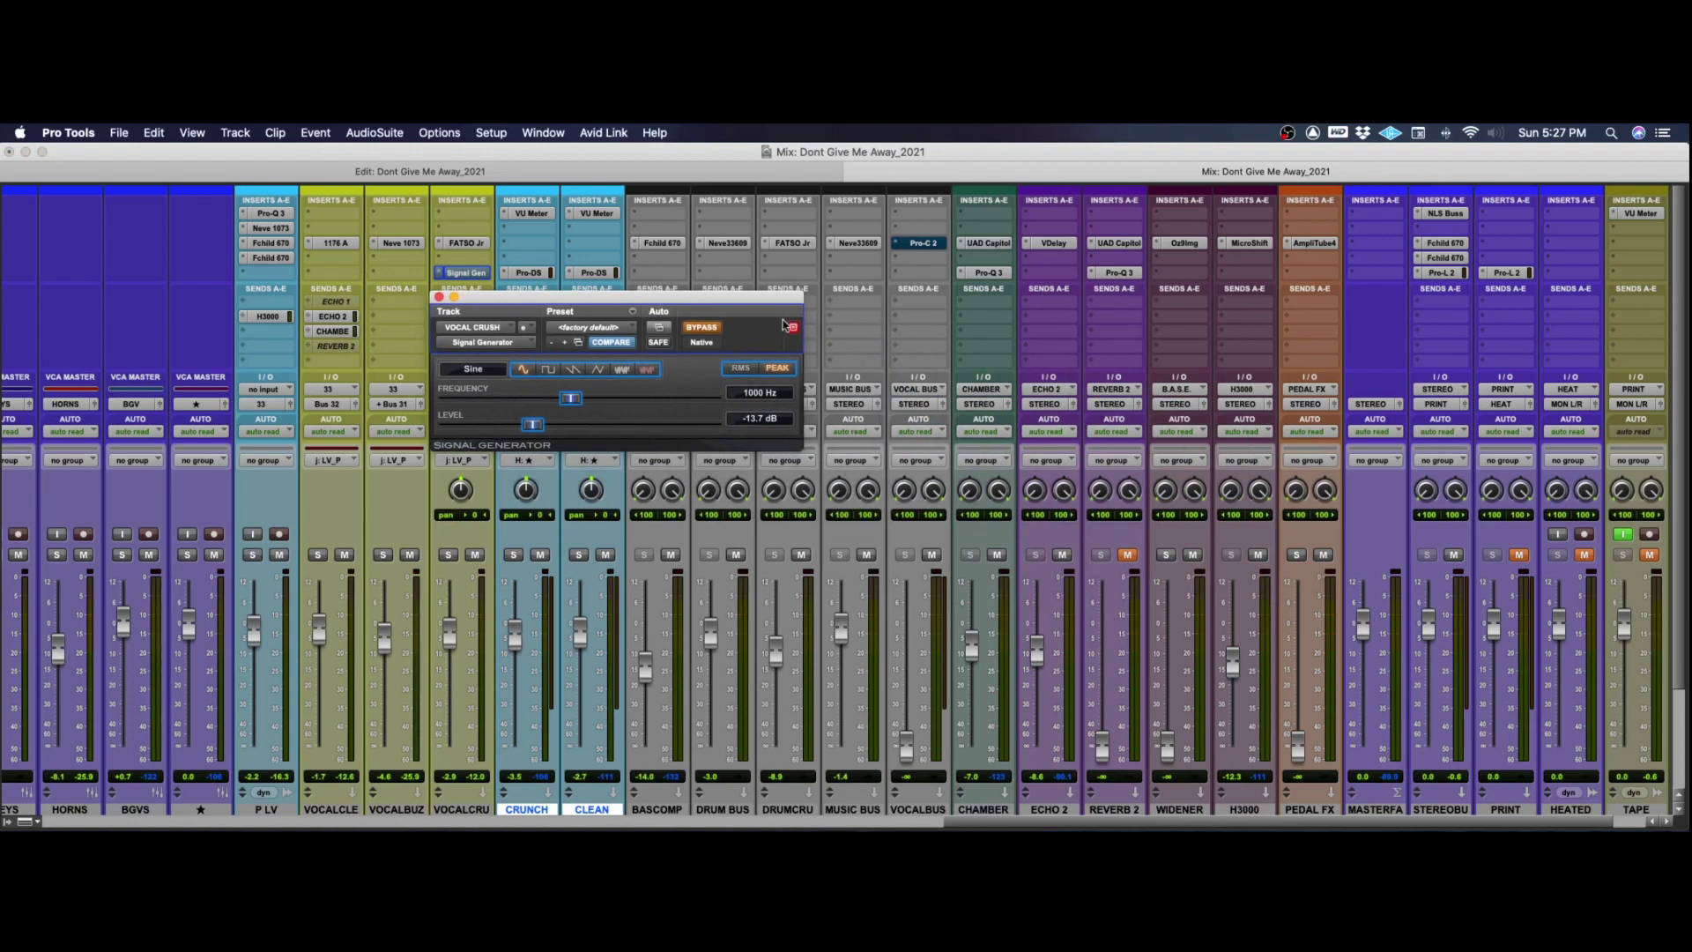
left_click(1641, 213)
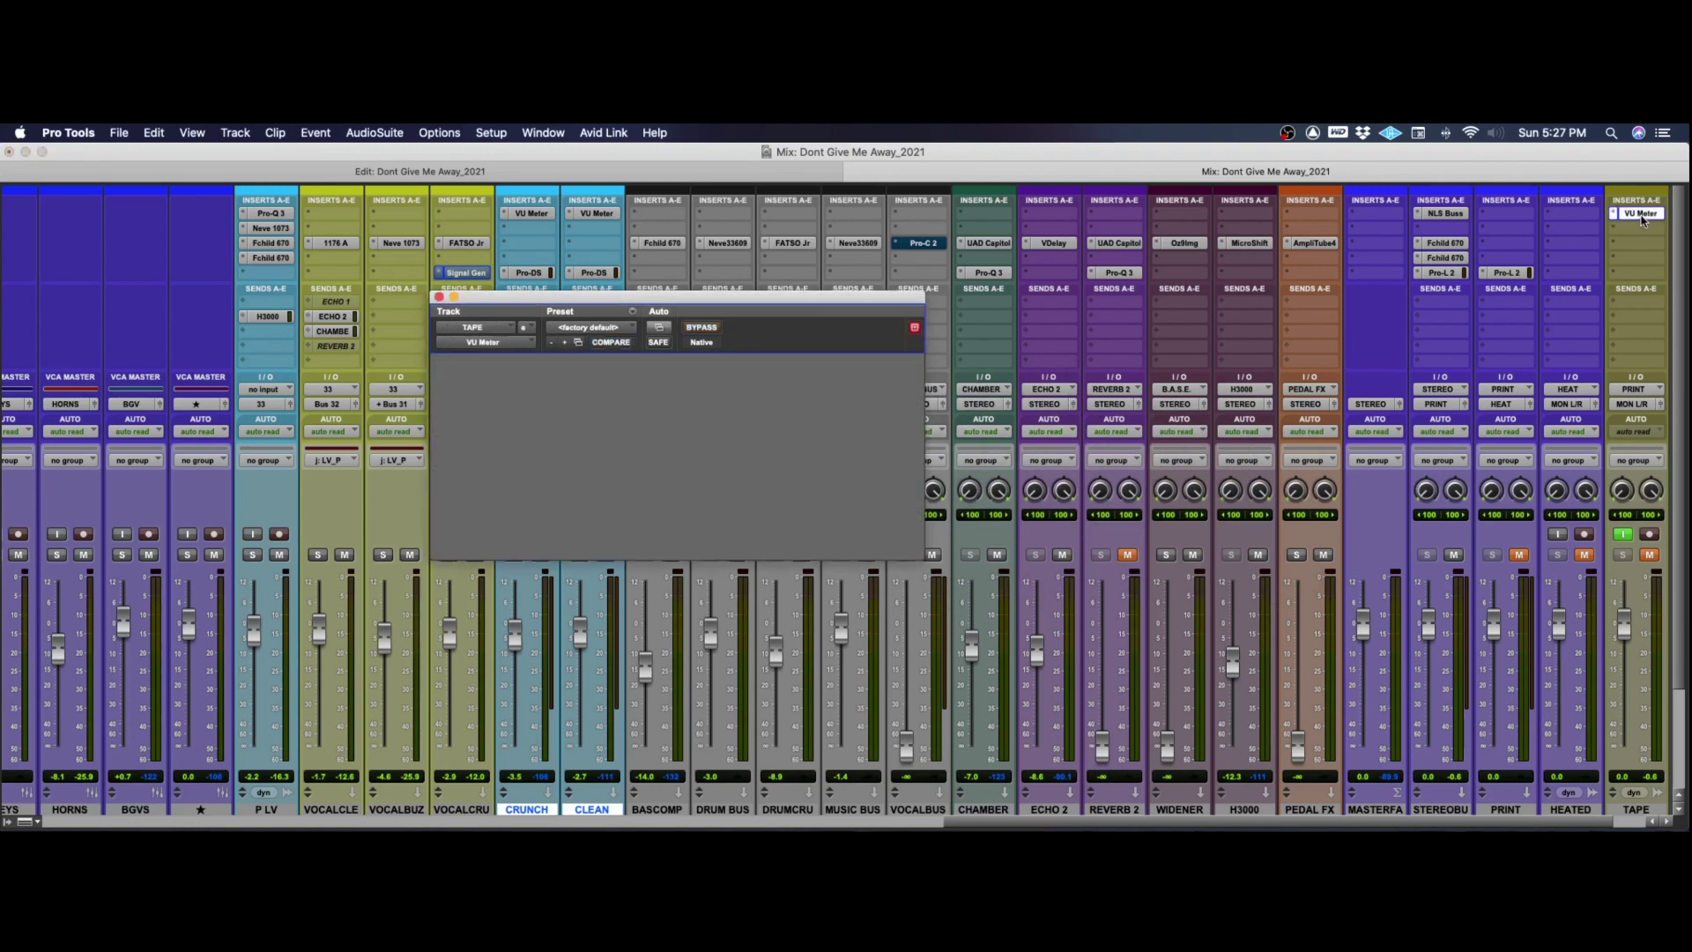
left_click_drag(903, 300, 1390, 302)
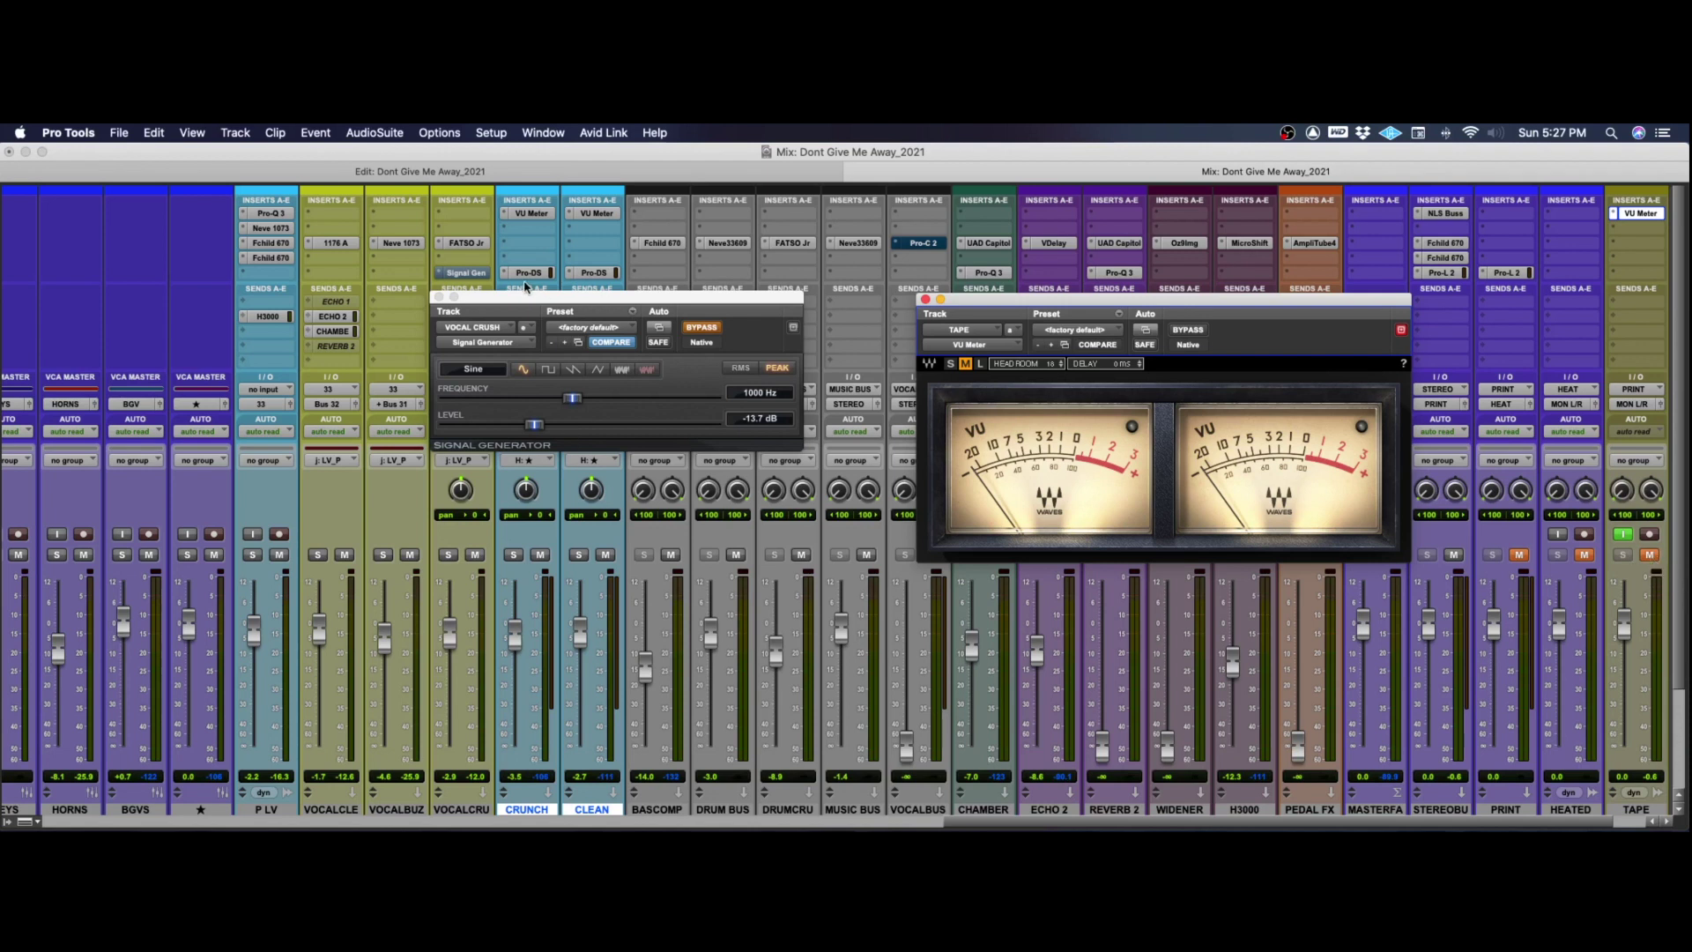
Take the Signal Generator on VOCAL CRUSH out of bypass and lower its 1000 Hz tone level to -23.4 dB.
left_click(694, 331)
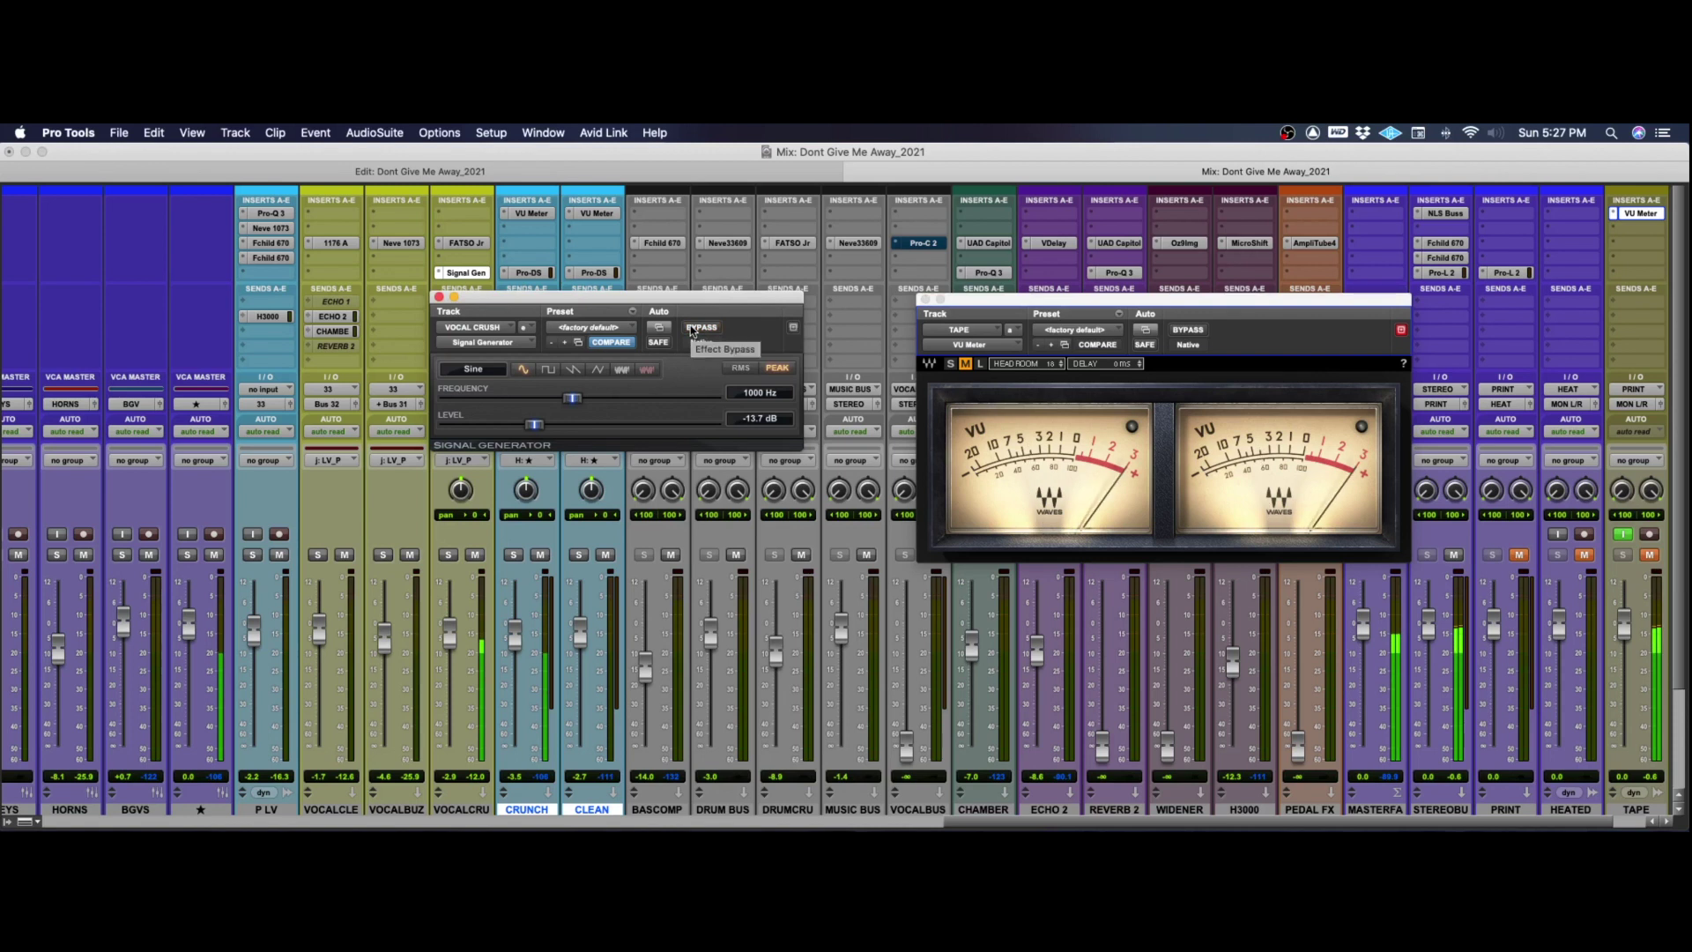
left_click_drag(533, 425, 521, 430)
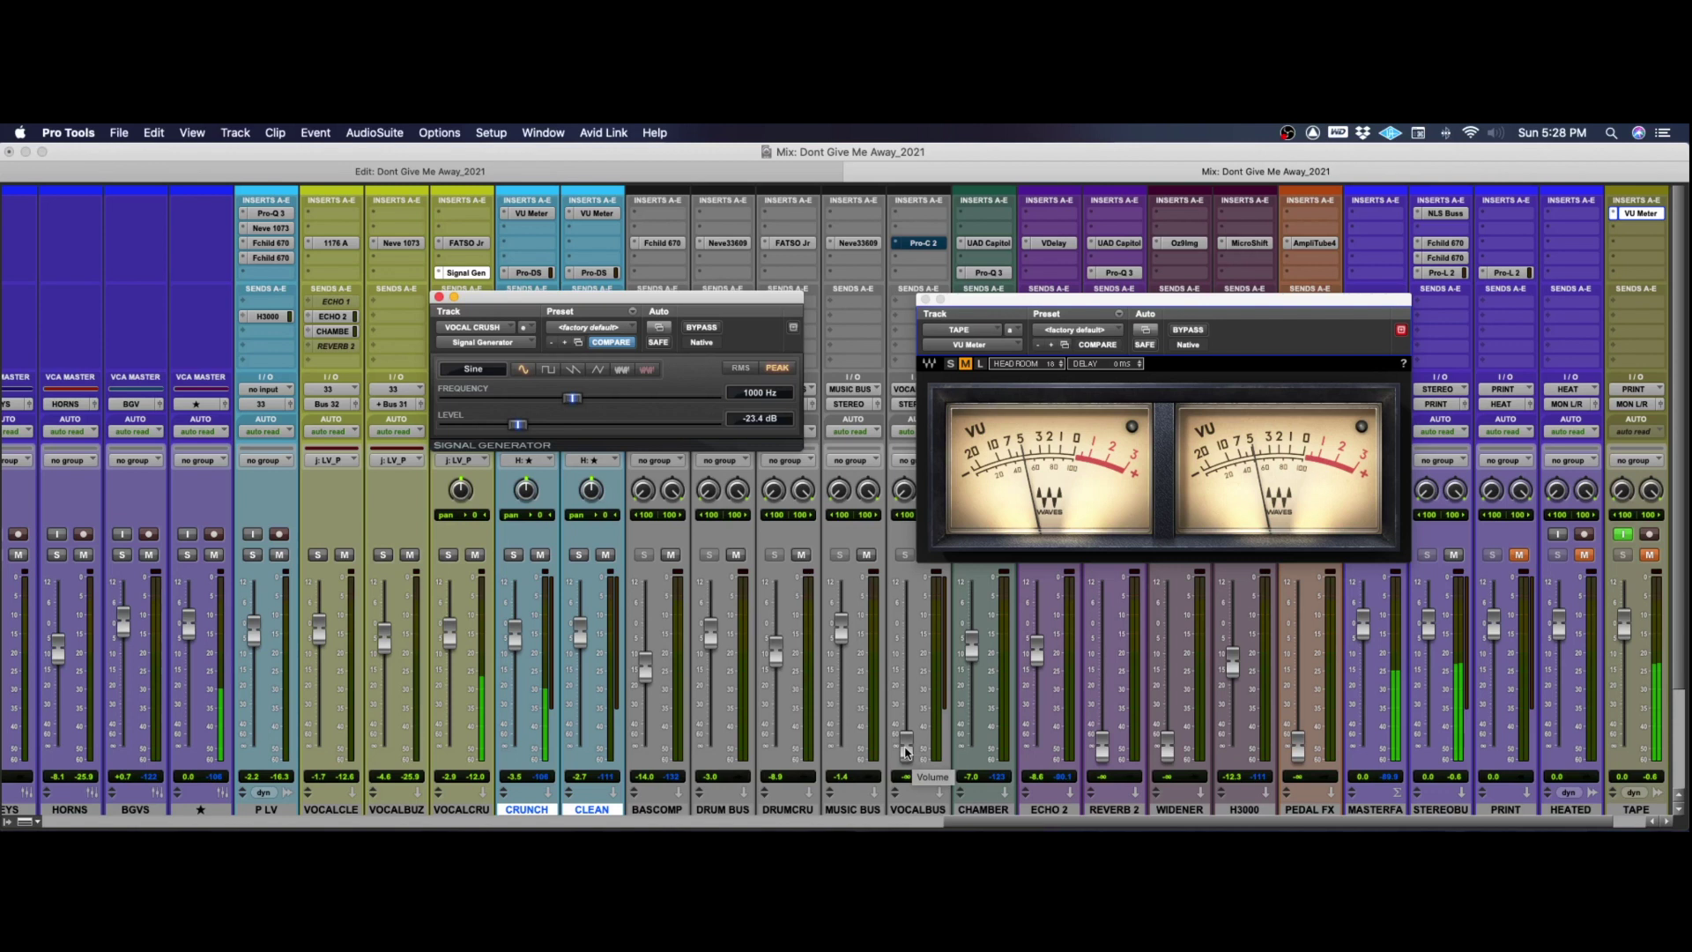
Raise the VOCAL BUS fader to -11.5 dB against the test tone and close both plugin windows.
left_click_drag(908, 751, 916, 666)
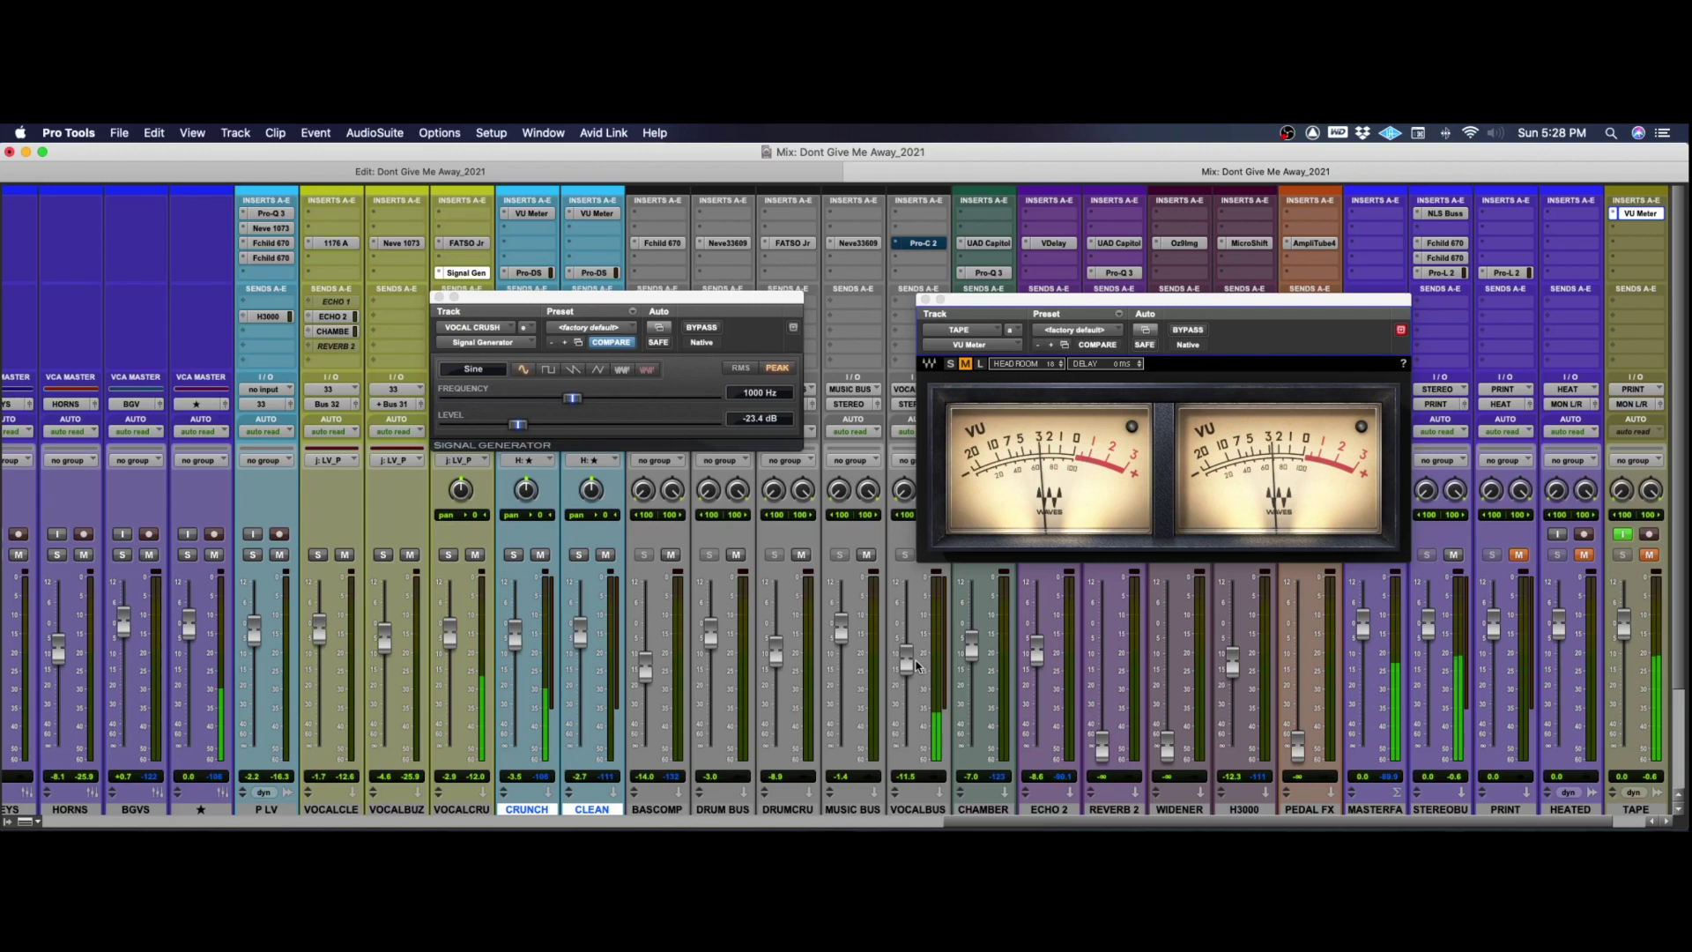
left_click(925, 300)
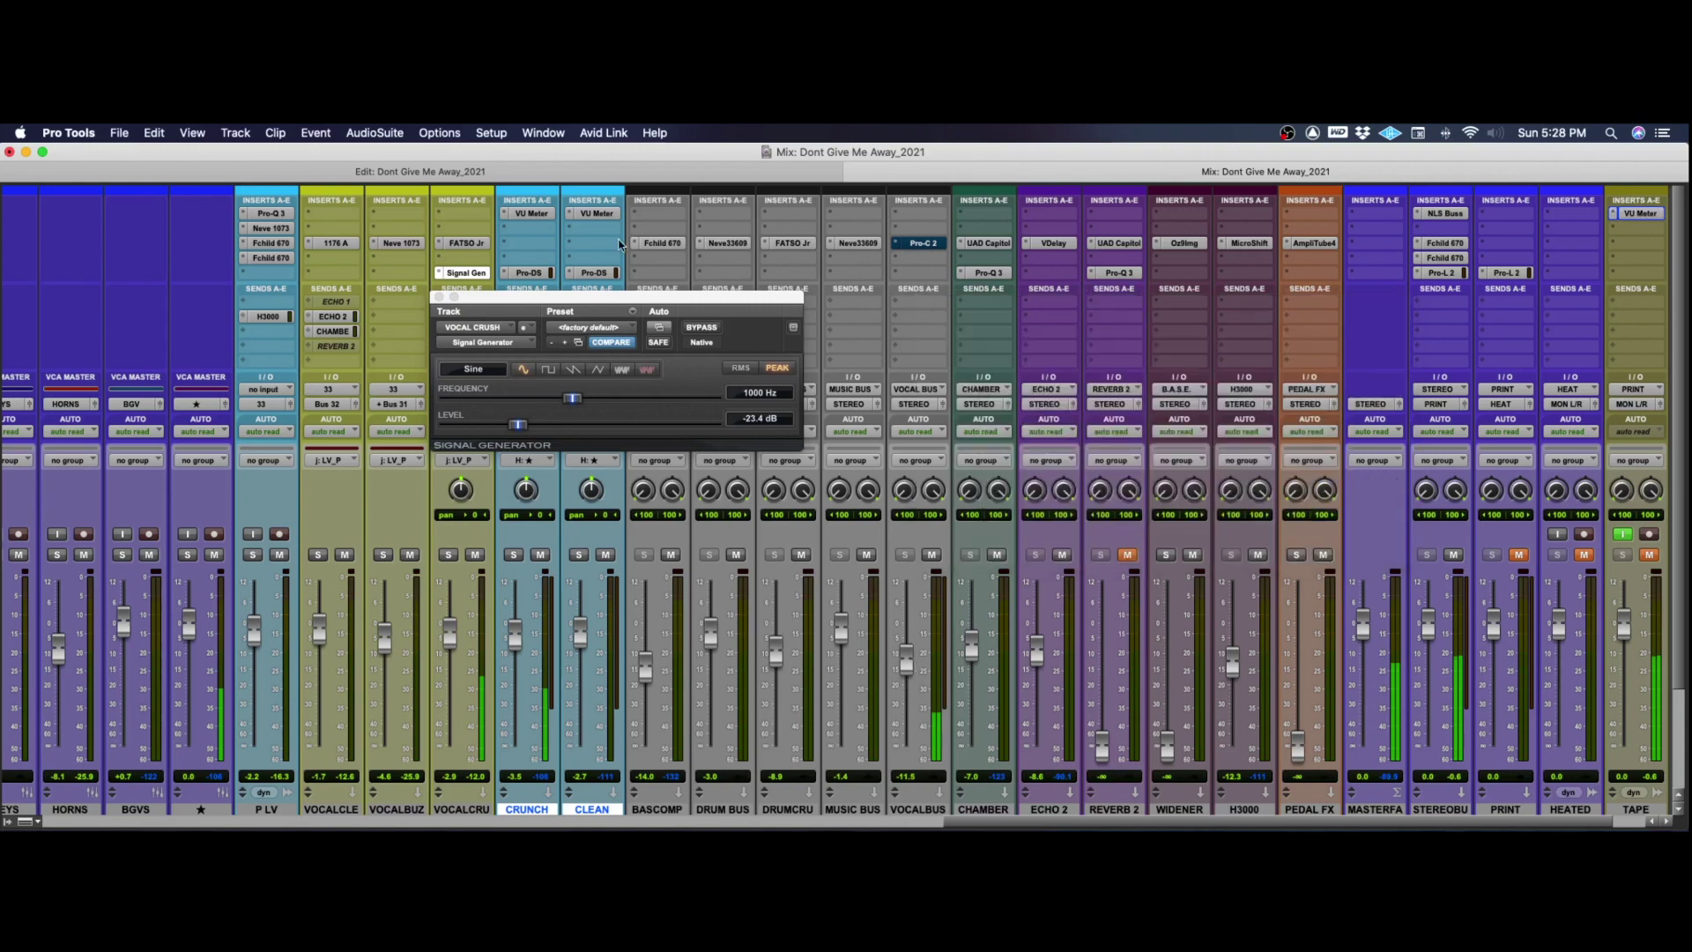
left_click(440, 297)
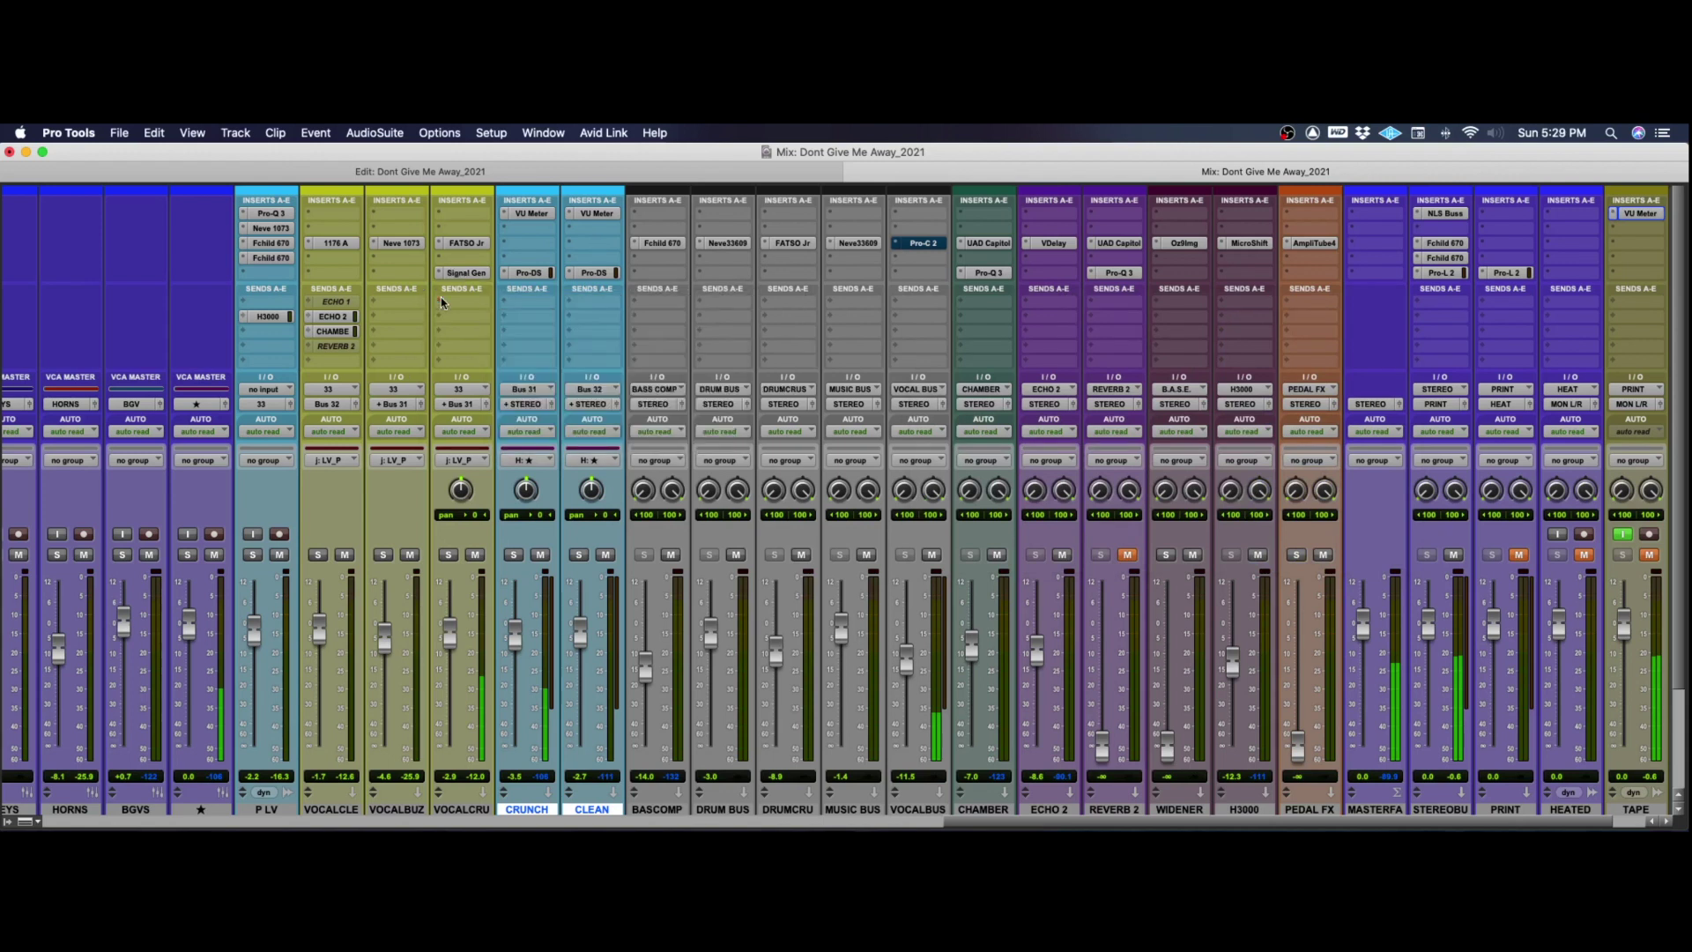
Bypass the Signal Generator on VOCAL CRUSH, and reactivate Pro-C 2 on VOCAL BUS with the TAPE track's mute toggled.
left_click(460, 274, "super")
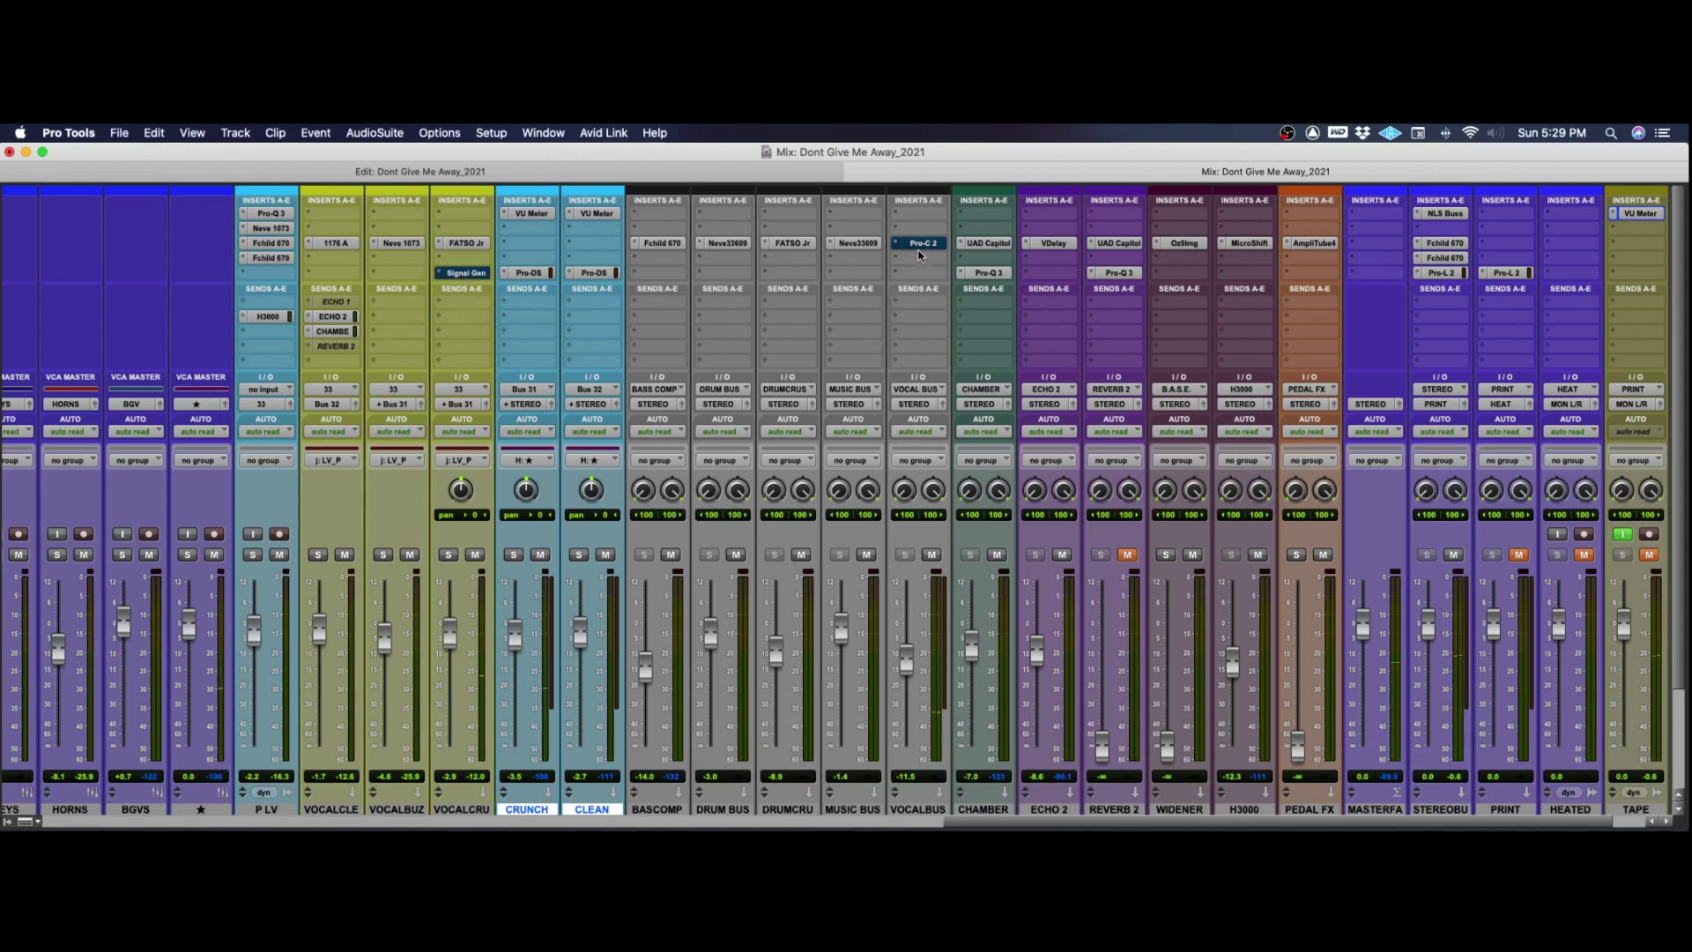
left_click(920, 245, "super")
left_click(1649, 555)
Set the VOCAL CRUSH track's output back to Bus 31 (Mono) only.
left_click(458, 404)
mouse_move(460, 419)
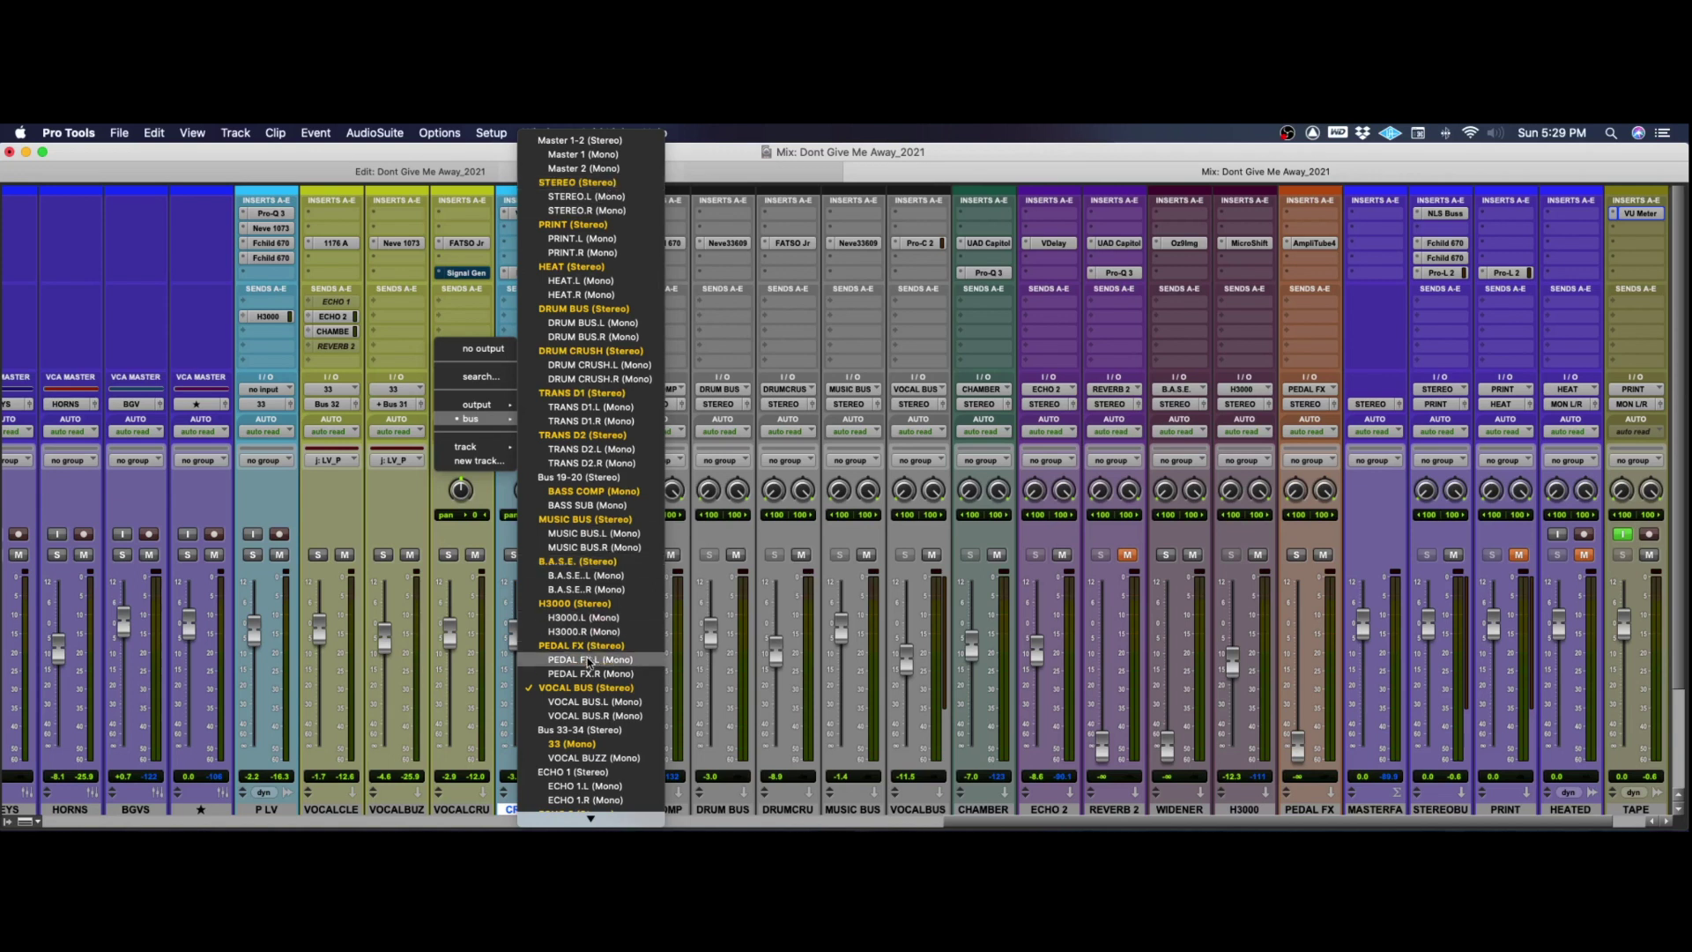
scroll(581, 694, "down", 15)
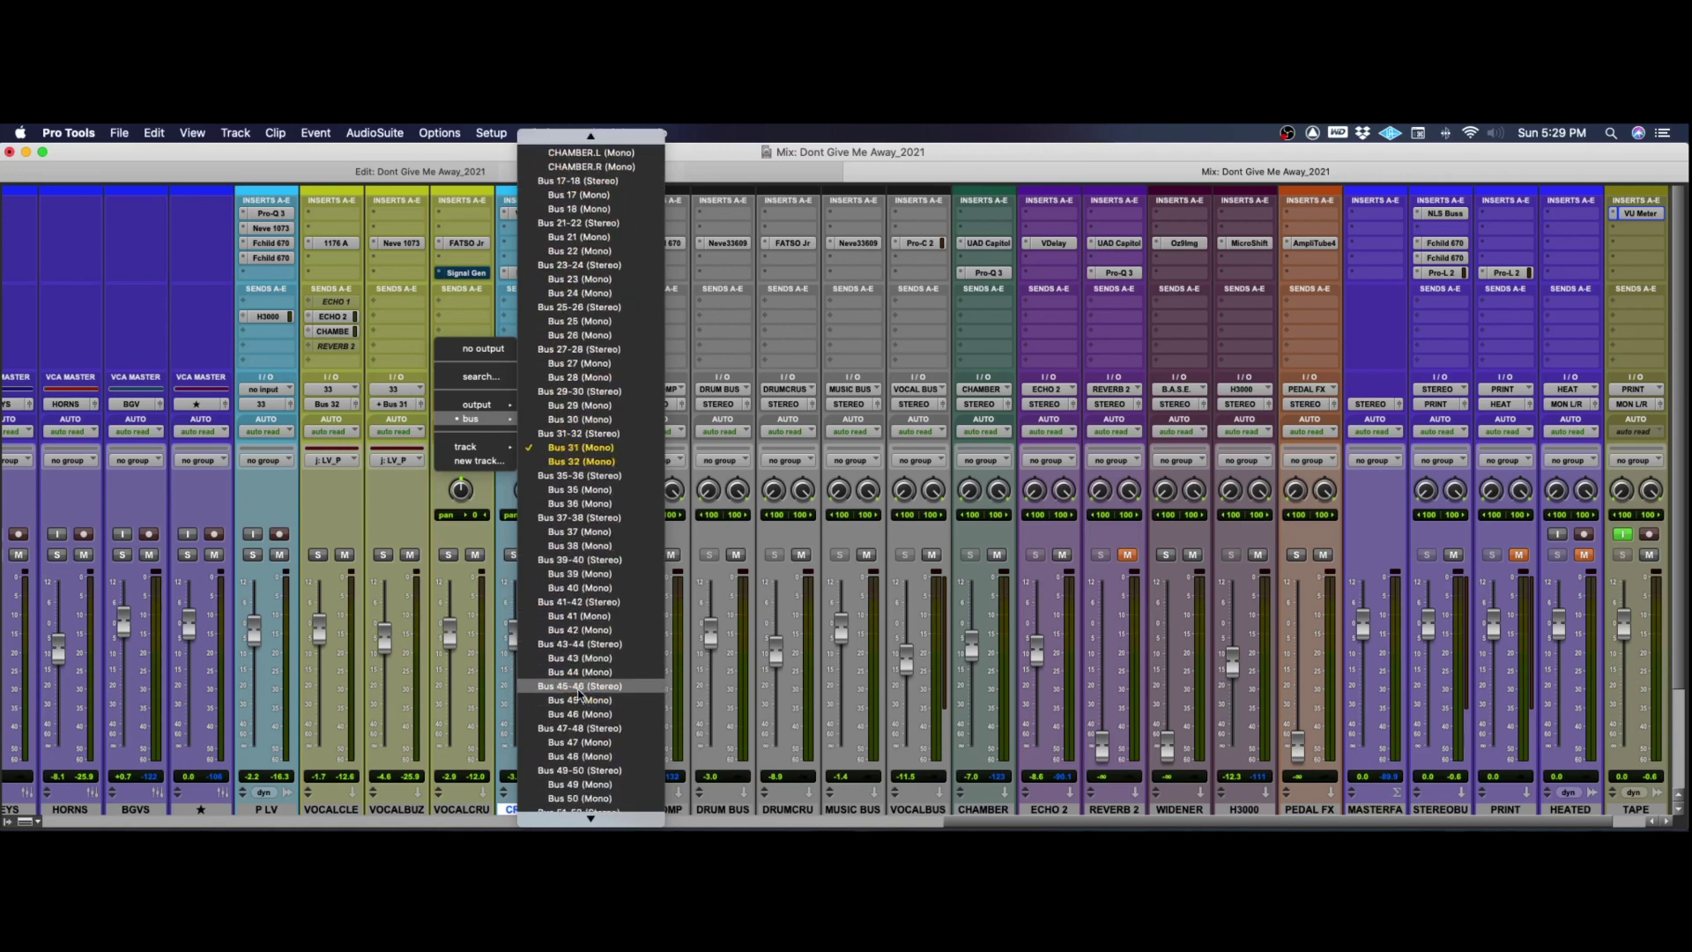
left_click(578, 448)
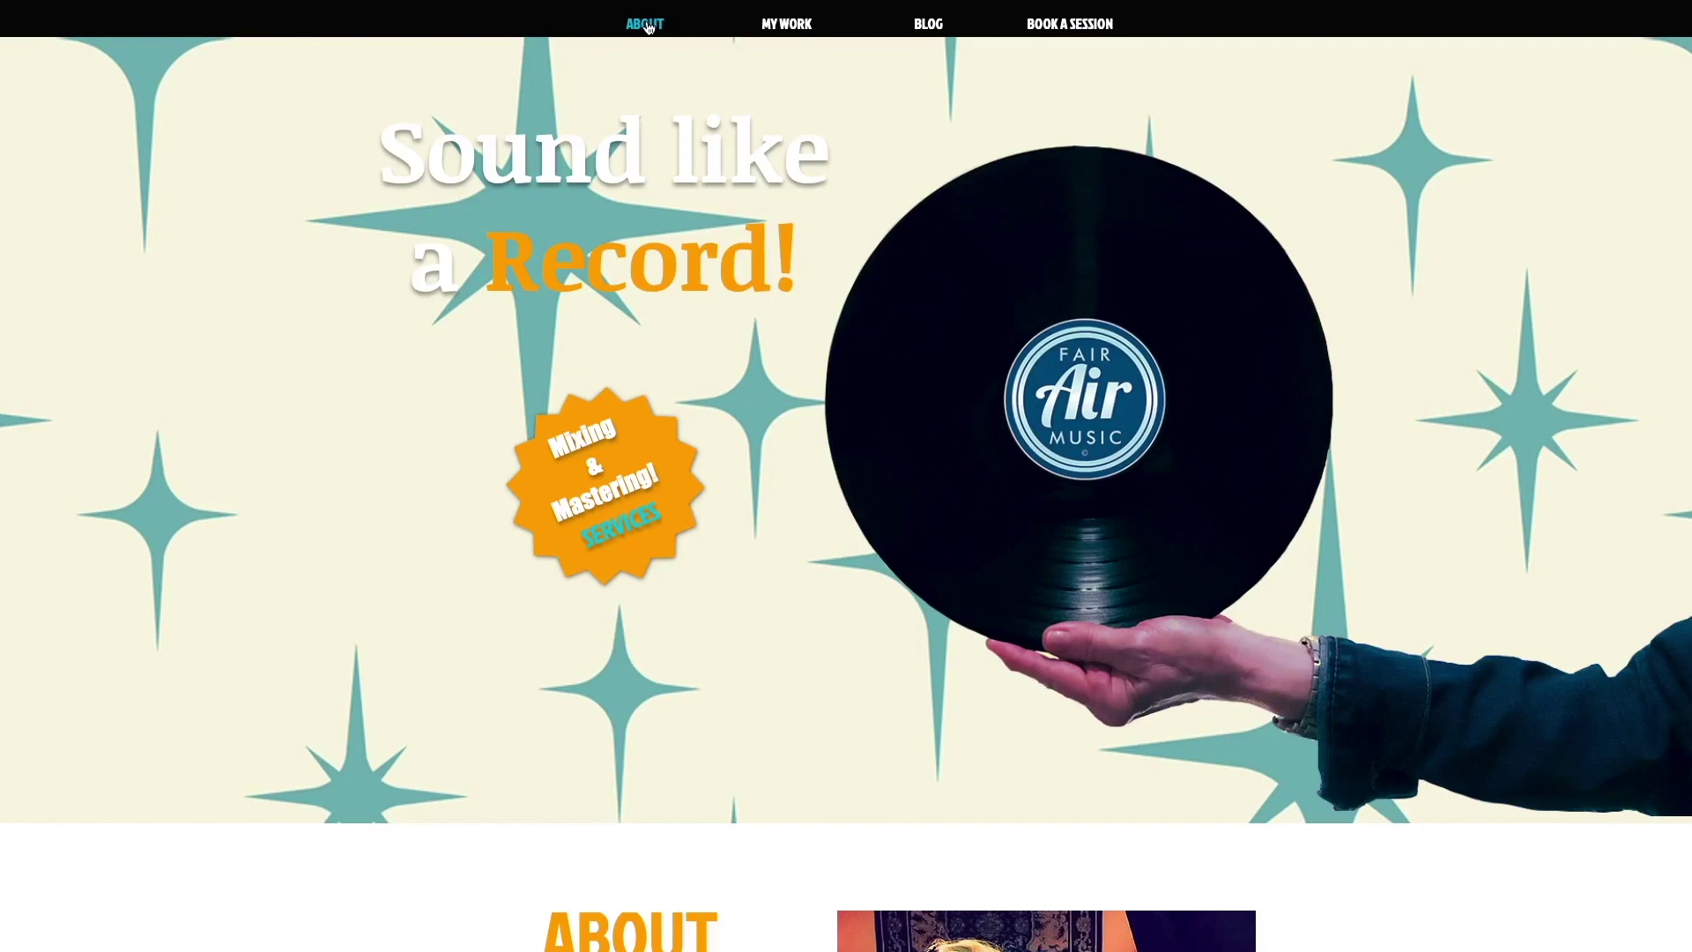
Browse the Fair Air Music website from its About section through the services offered.
left_click(647, 27)
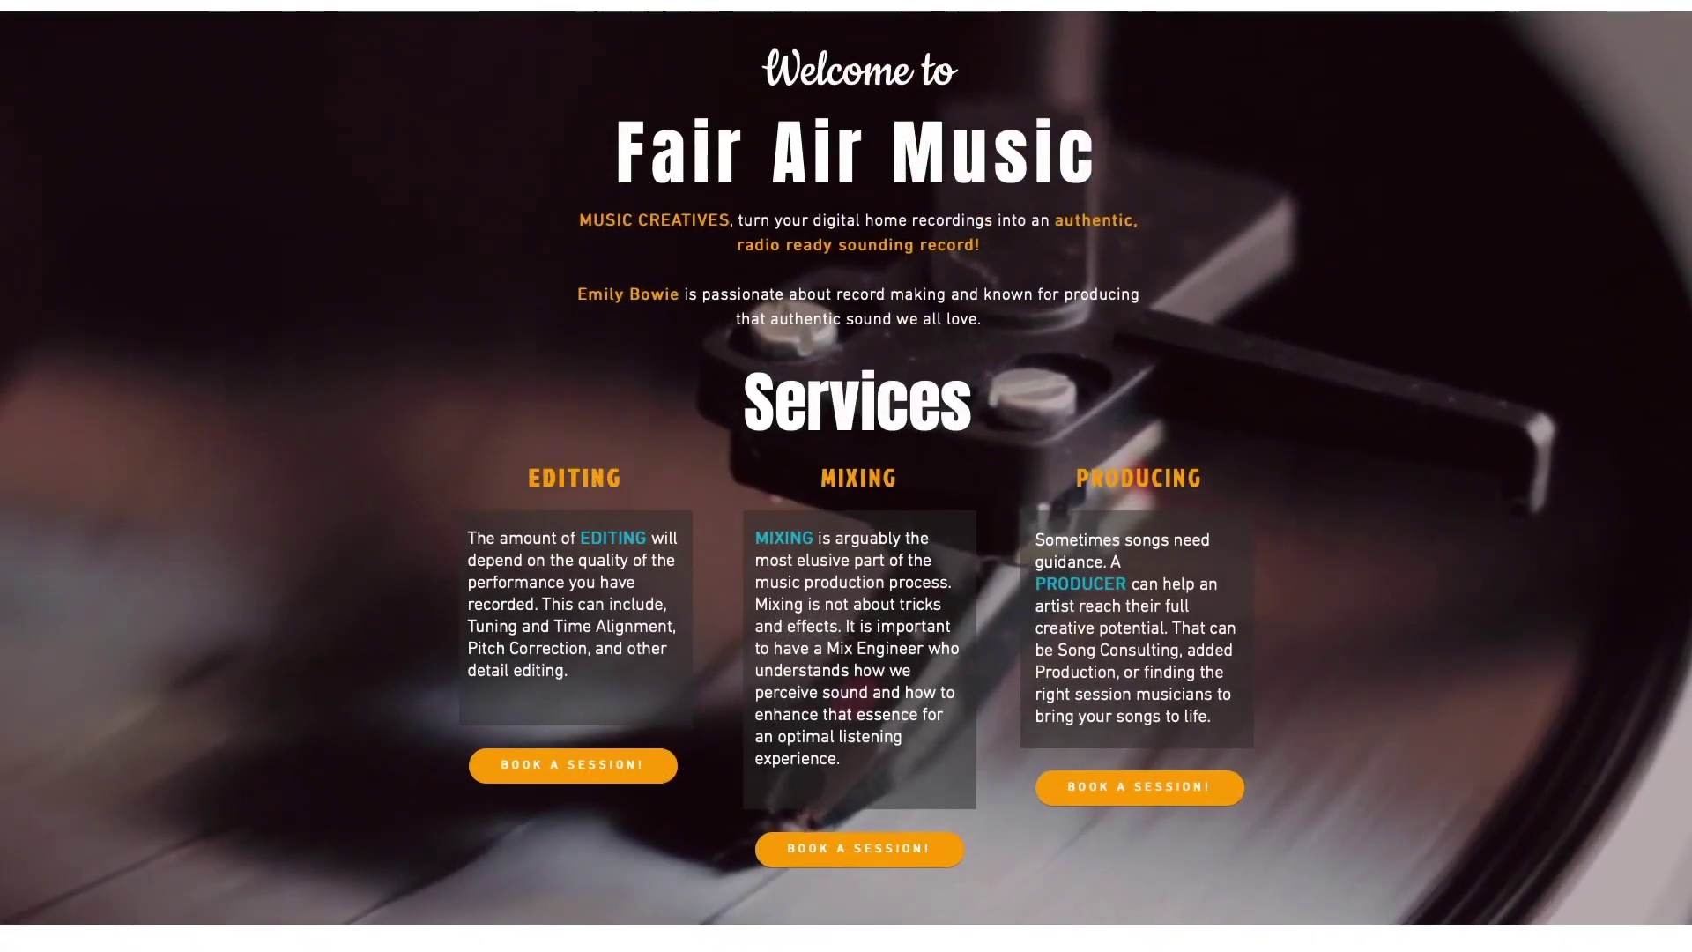
scroll(847, 476, "down", 2)
scroll(846, 476, "down", 10)
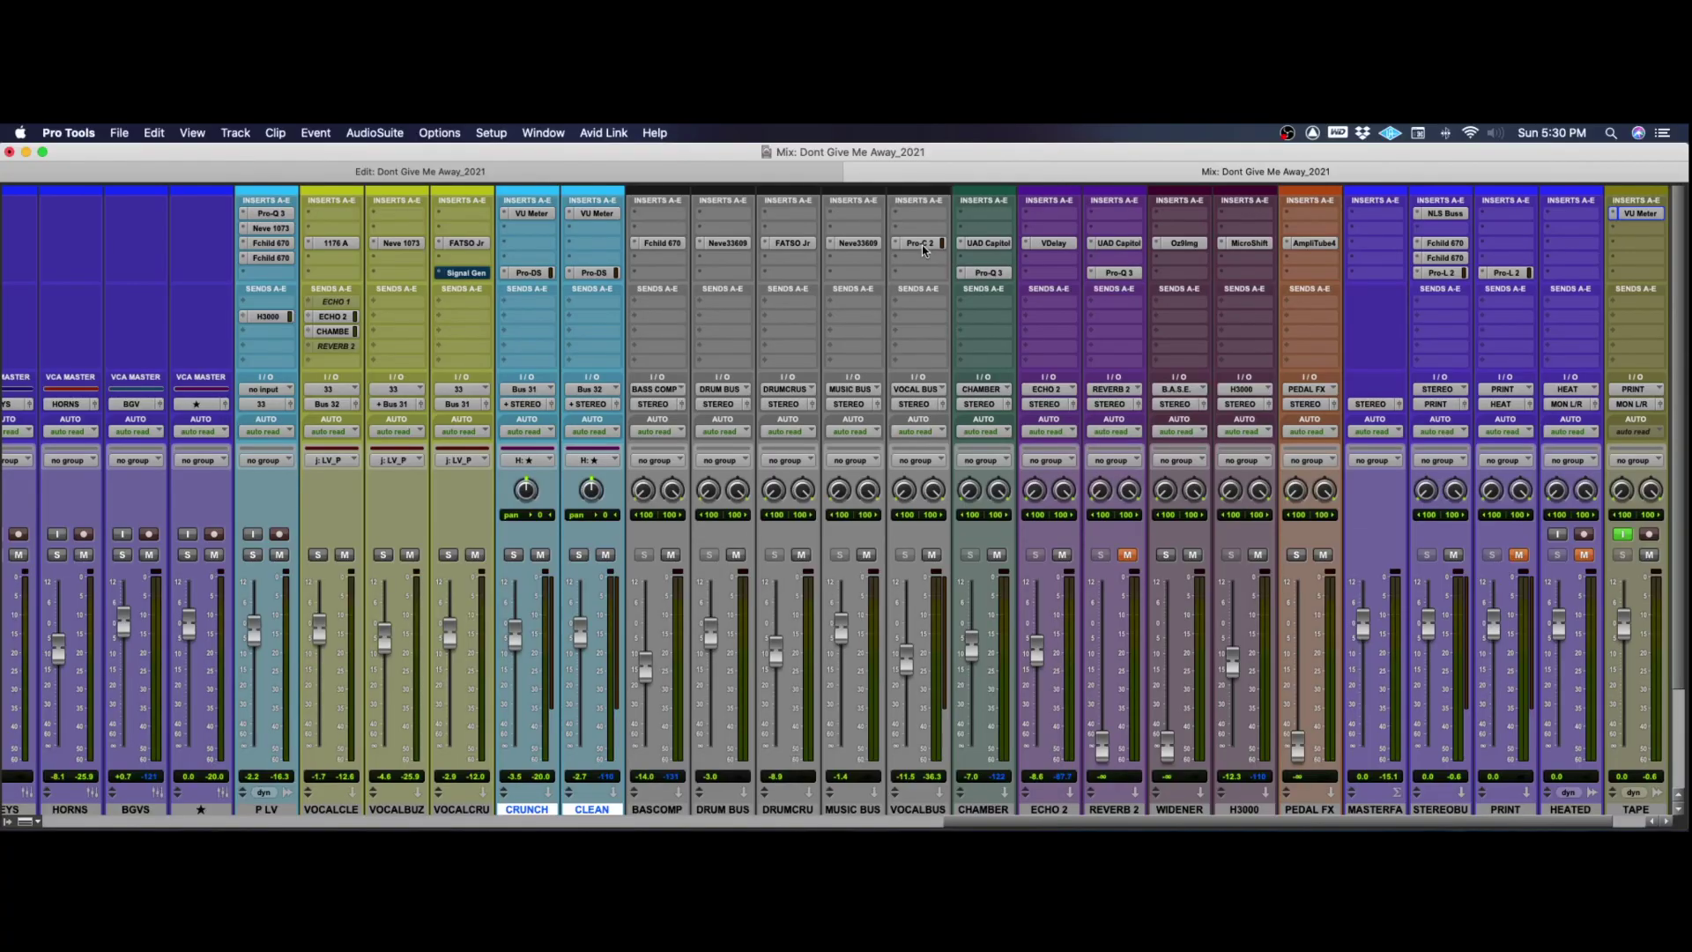
Open FabFilter Pro-C 2 on VOCAL BUS, move its window clear of the vocal bus channel and examine its level meters.
left_click(922, 244)
left_click_drag(1165, 301, 332, 243)
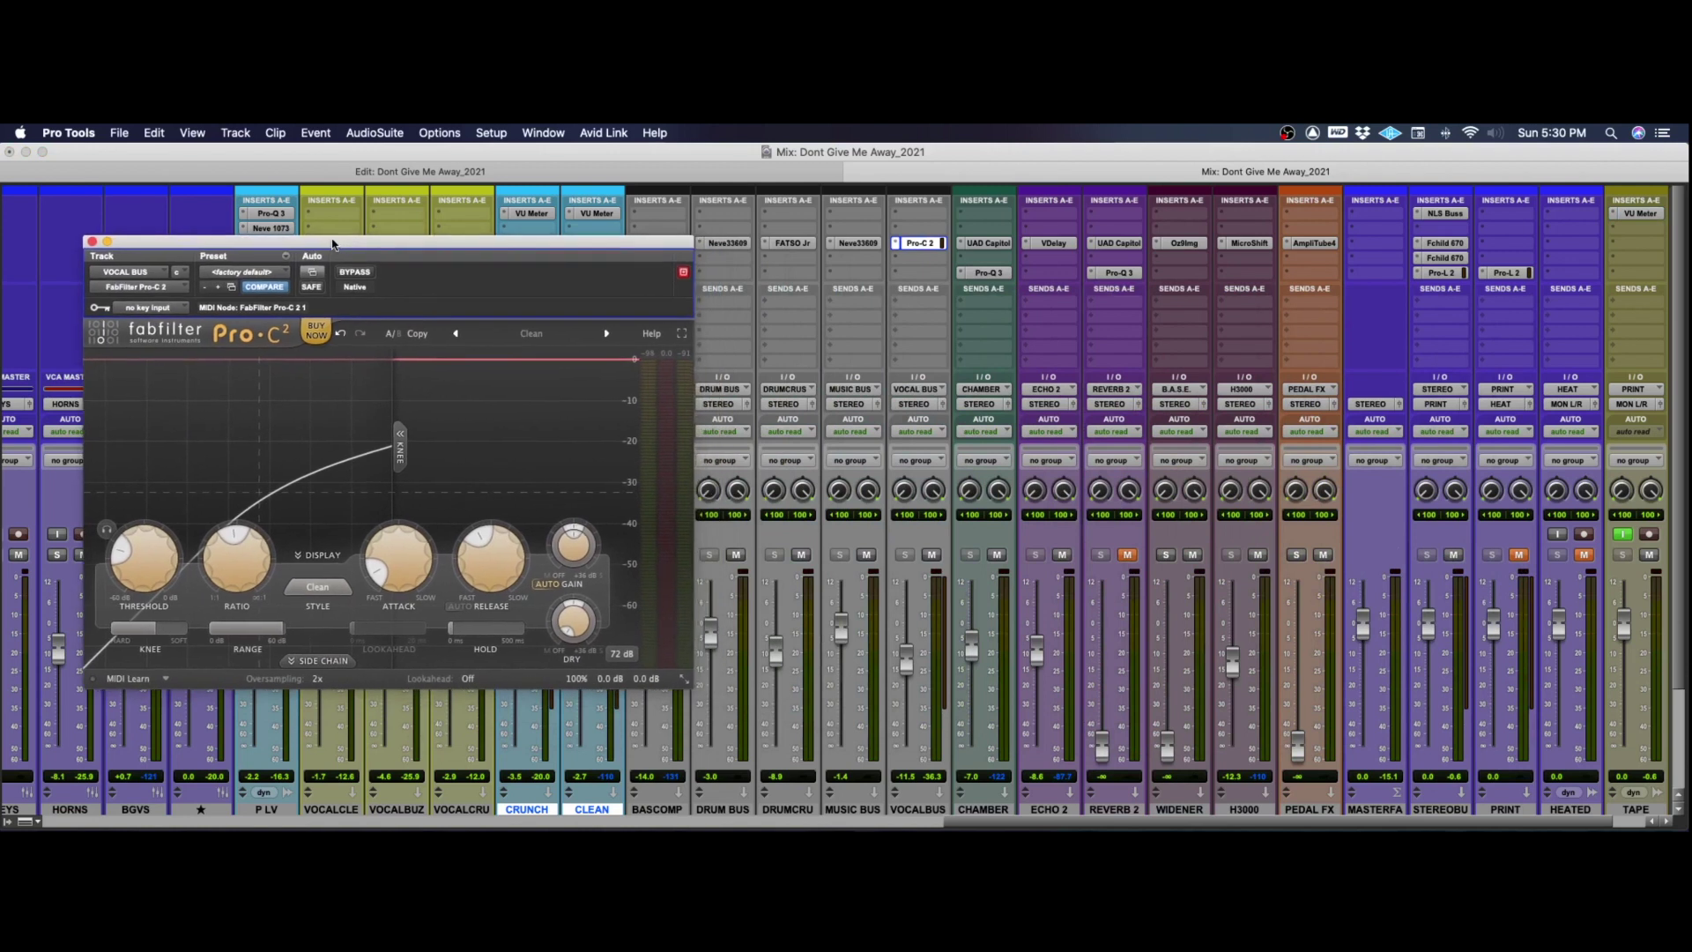
left_click_drag(297, 247, 287, 242)
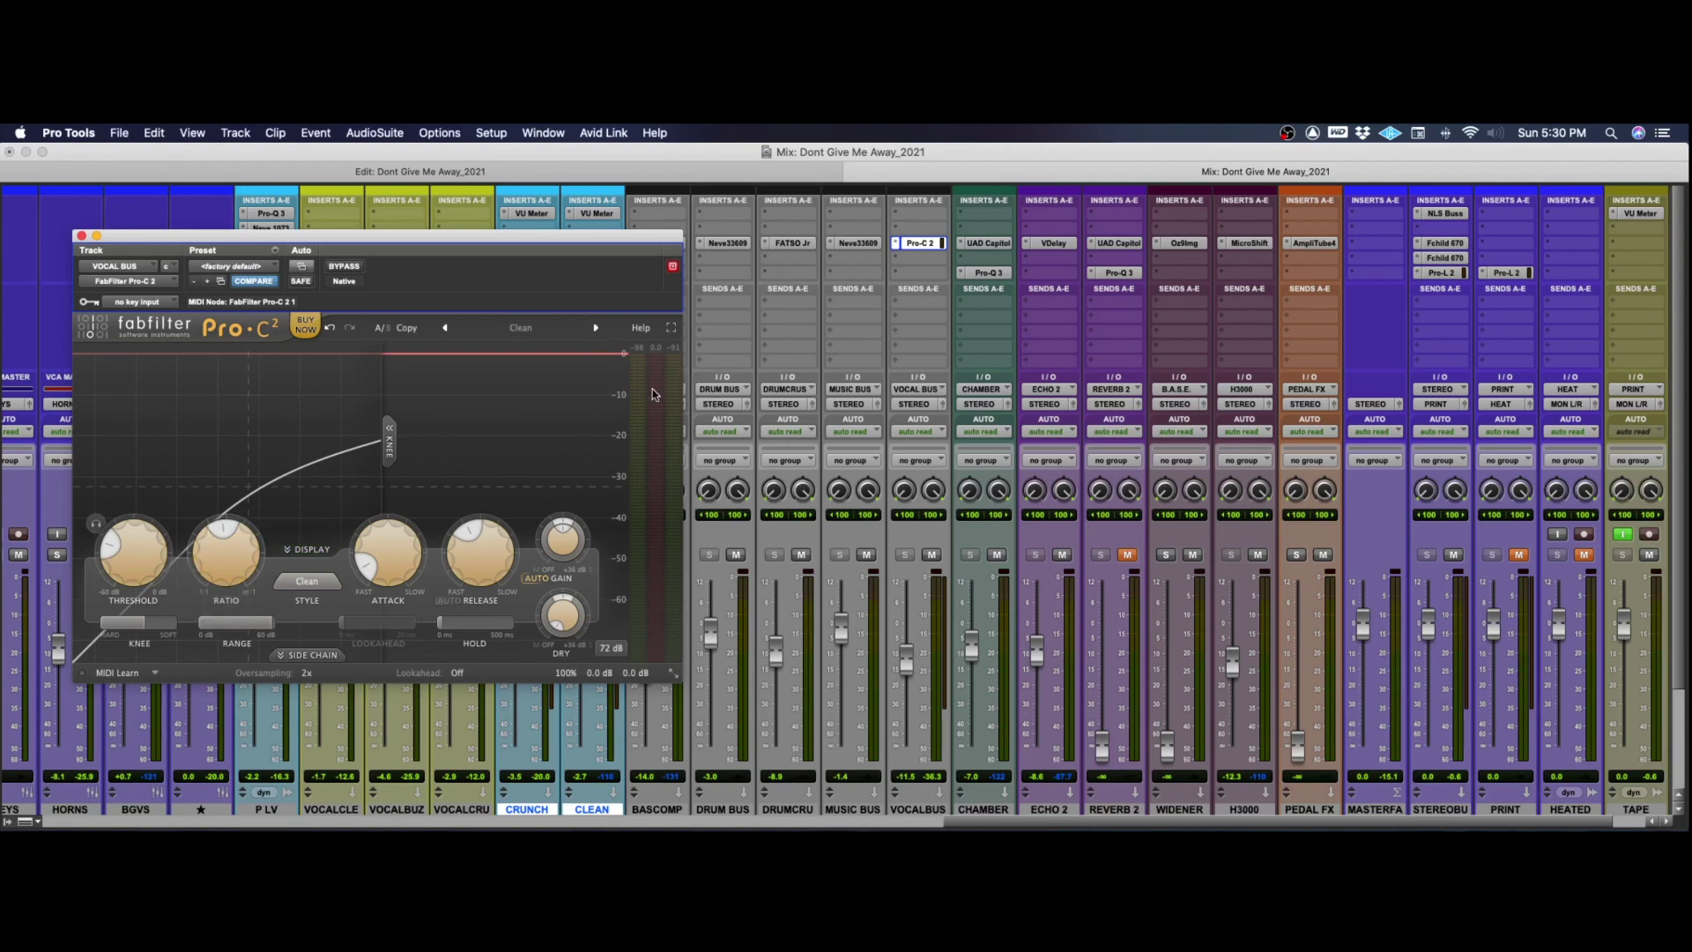
mouse_move(655, 394)
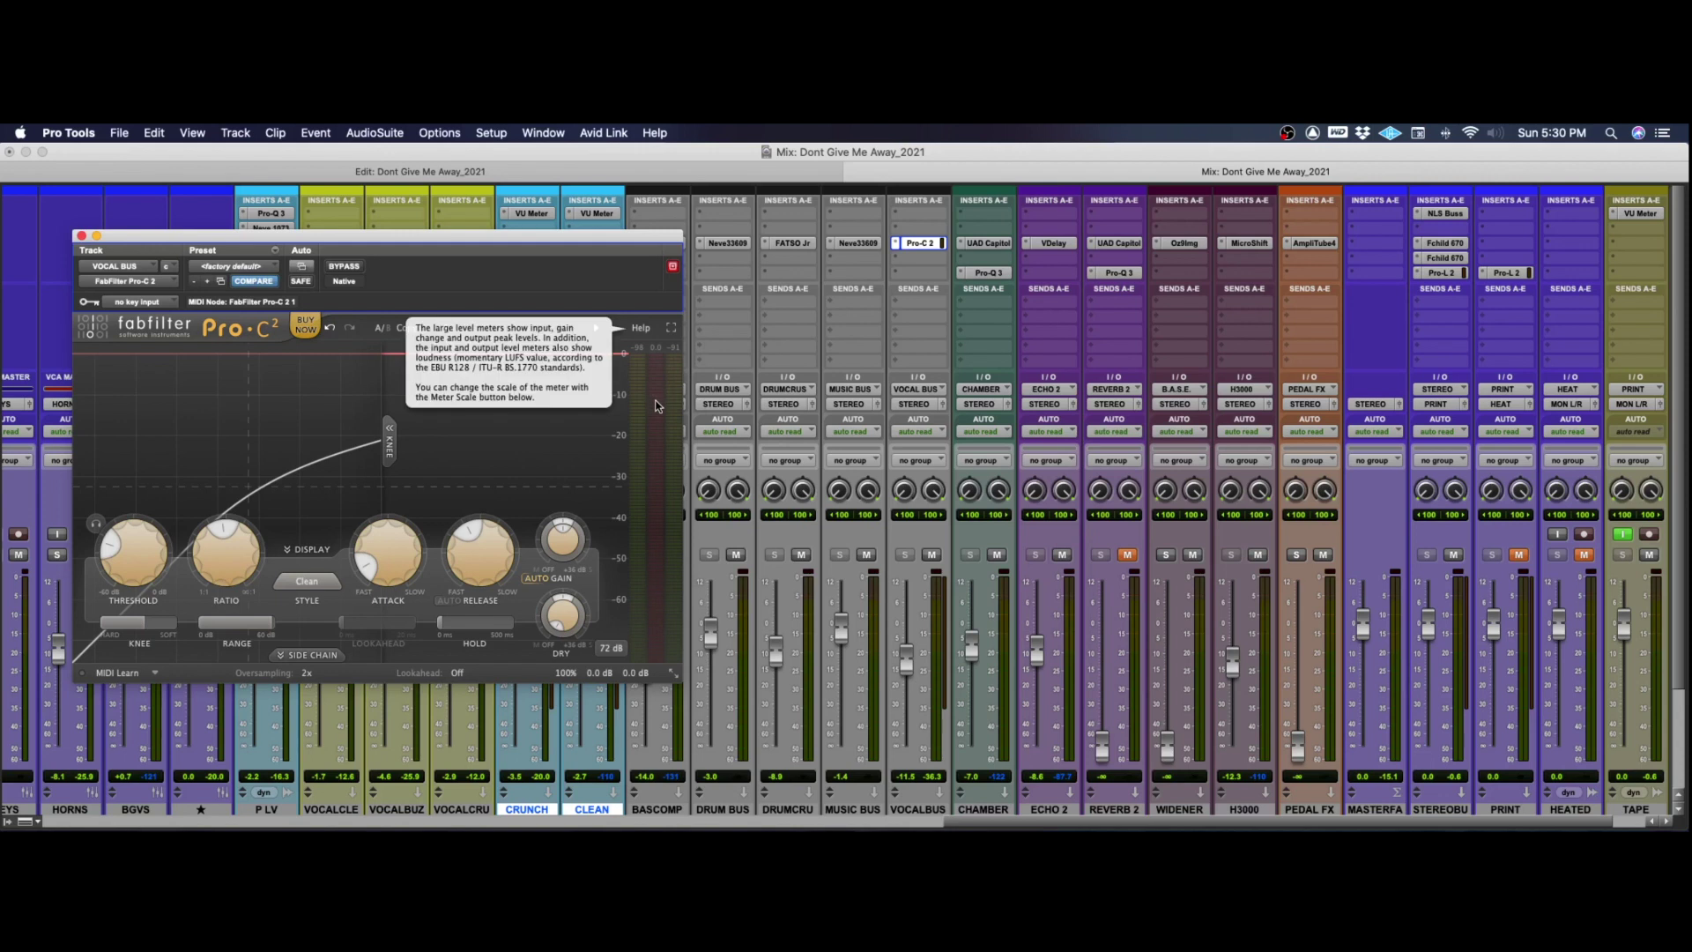
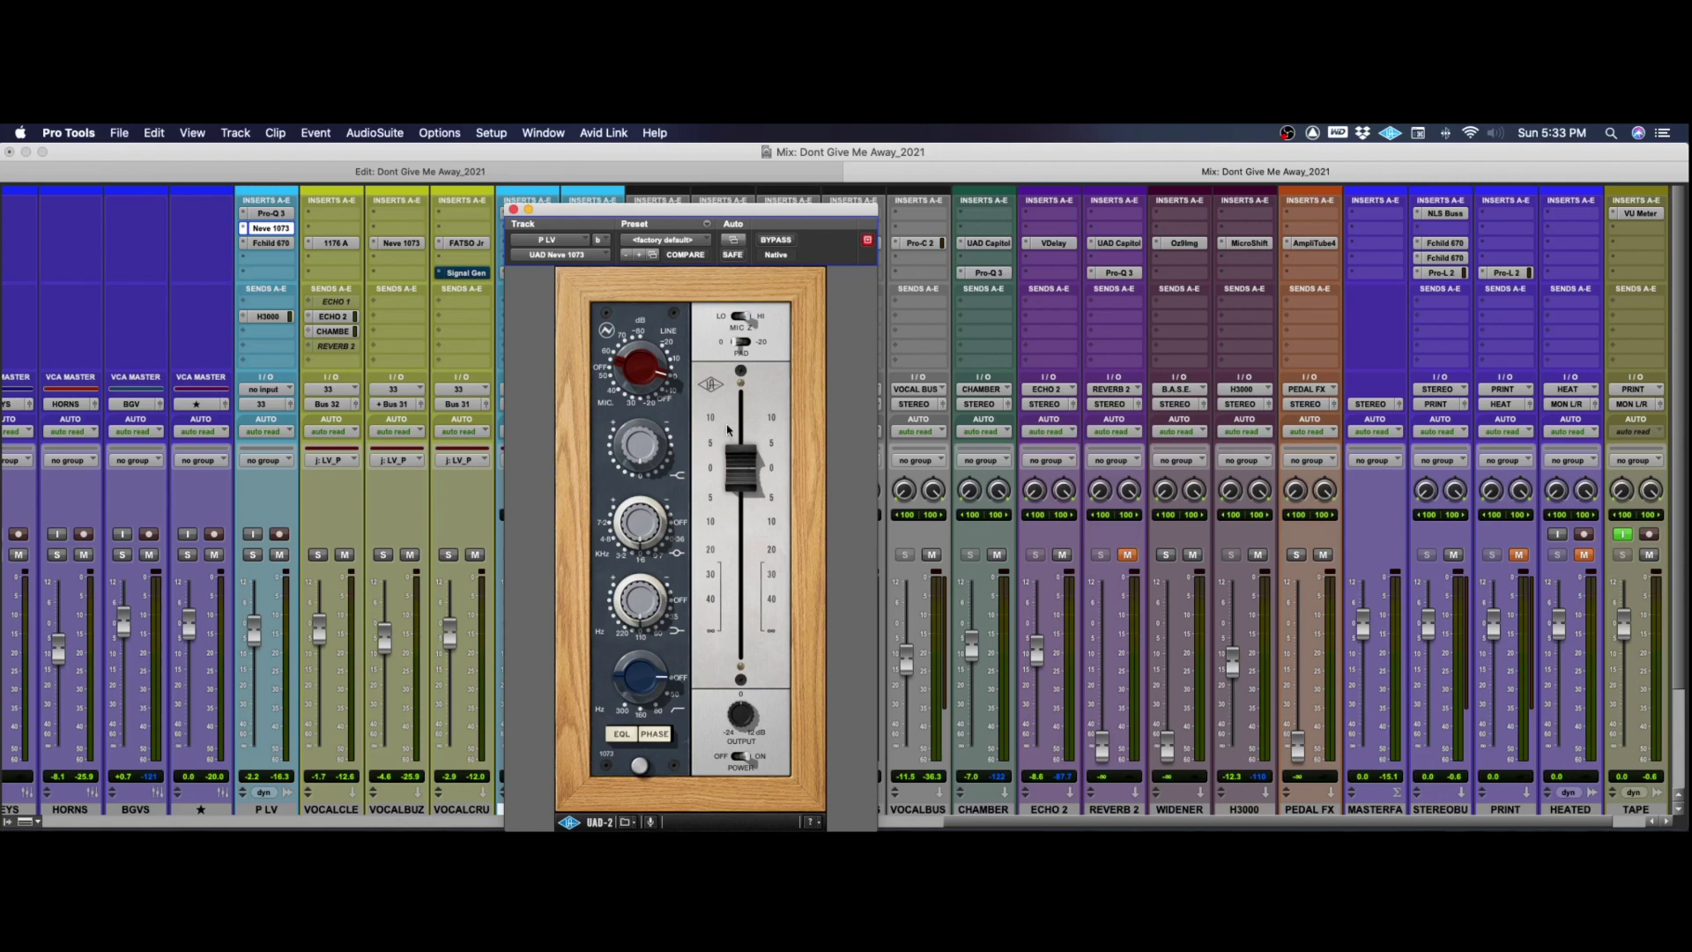
Close the Neve 1073 on the P LV track and examine the settings of that track's Fairchild 670 compressor.
left_click(514, 210)
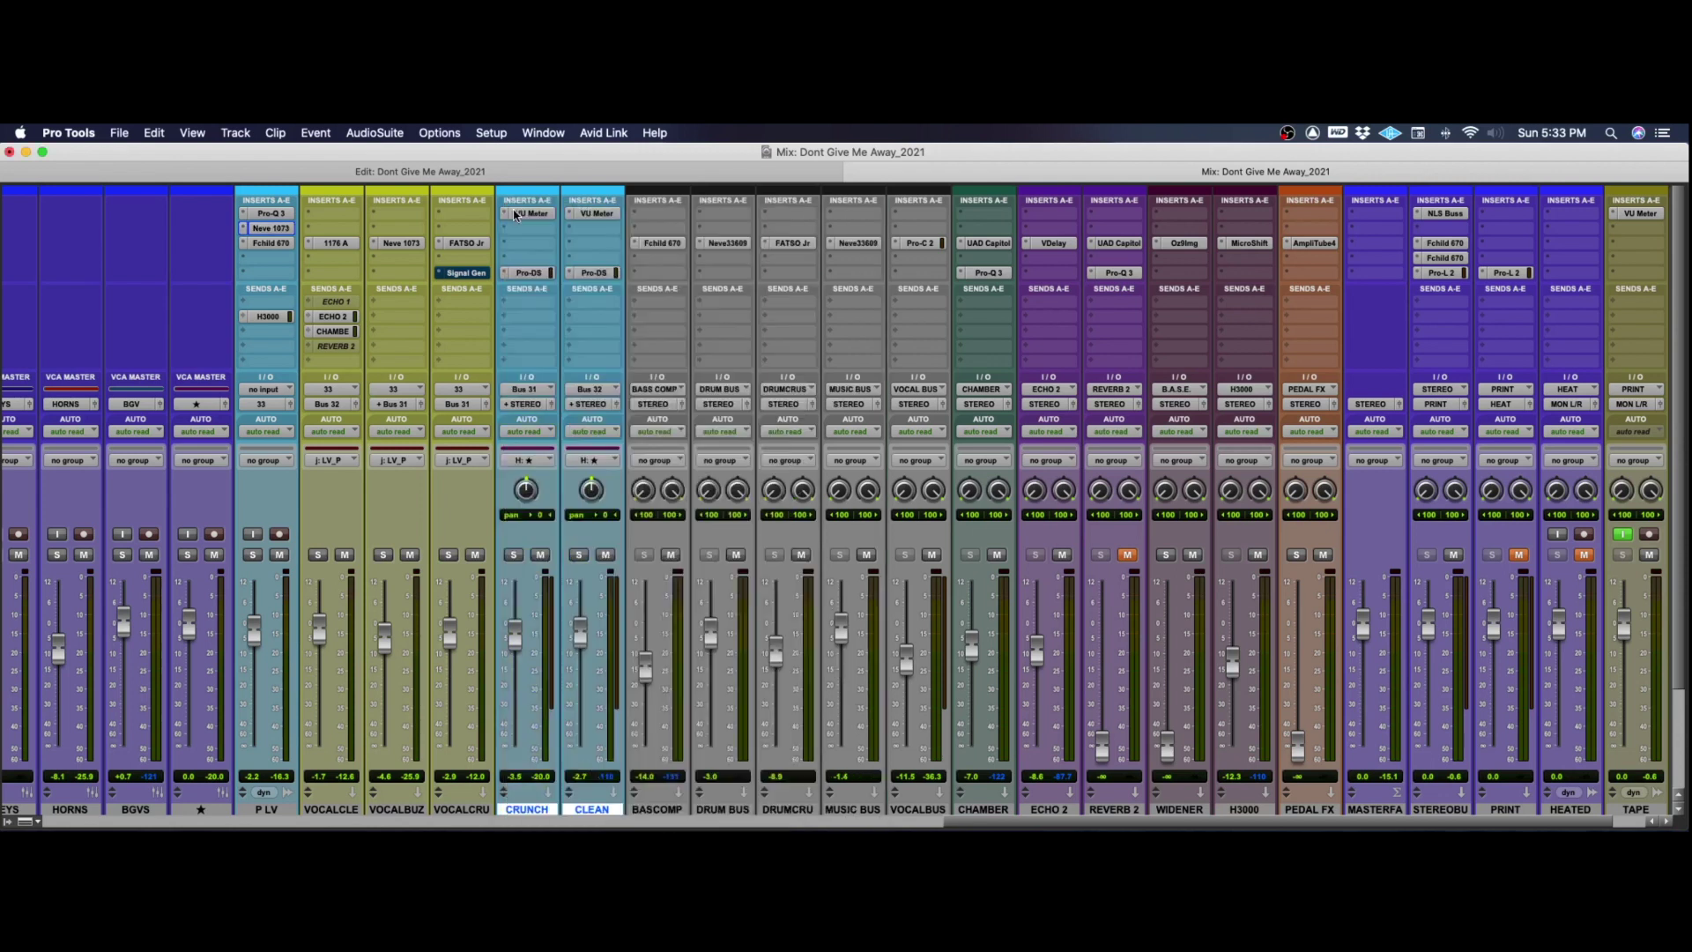
left_click(270, 243)
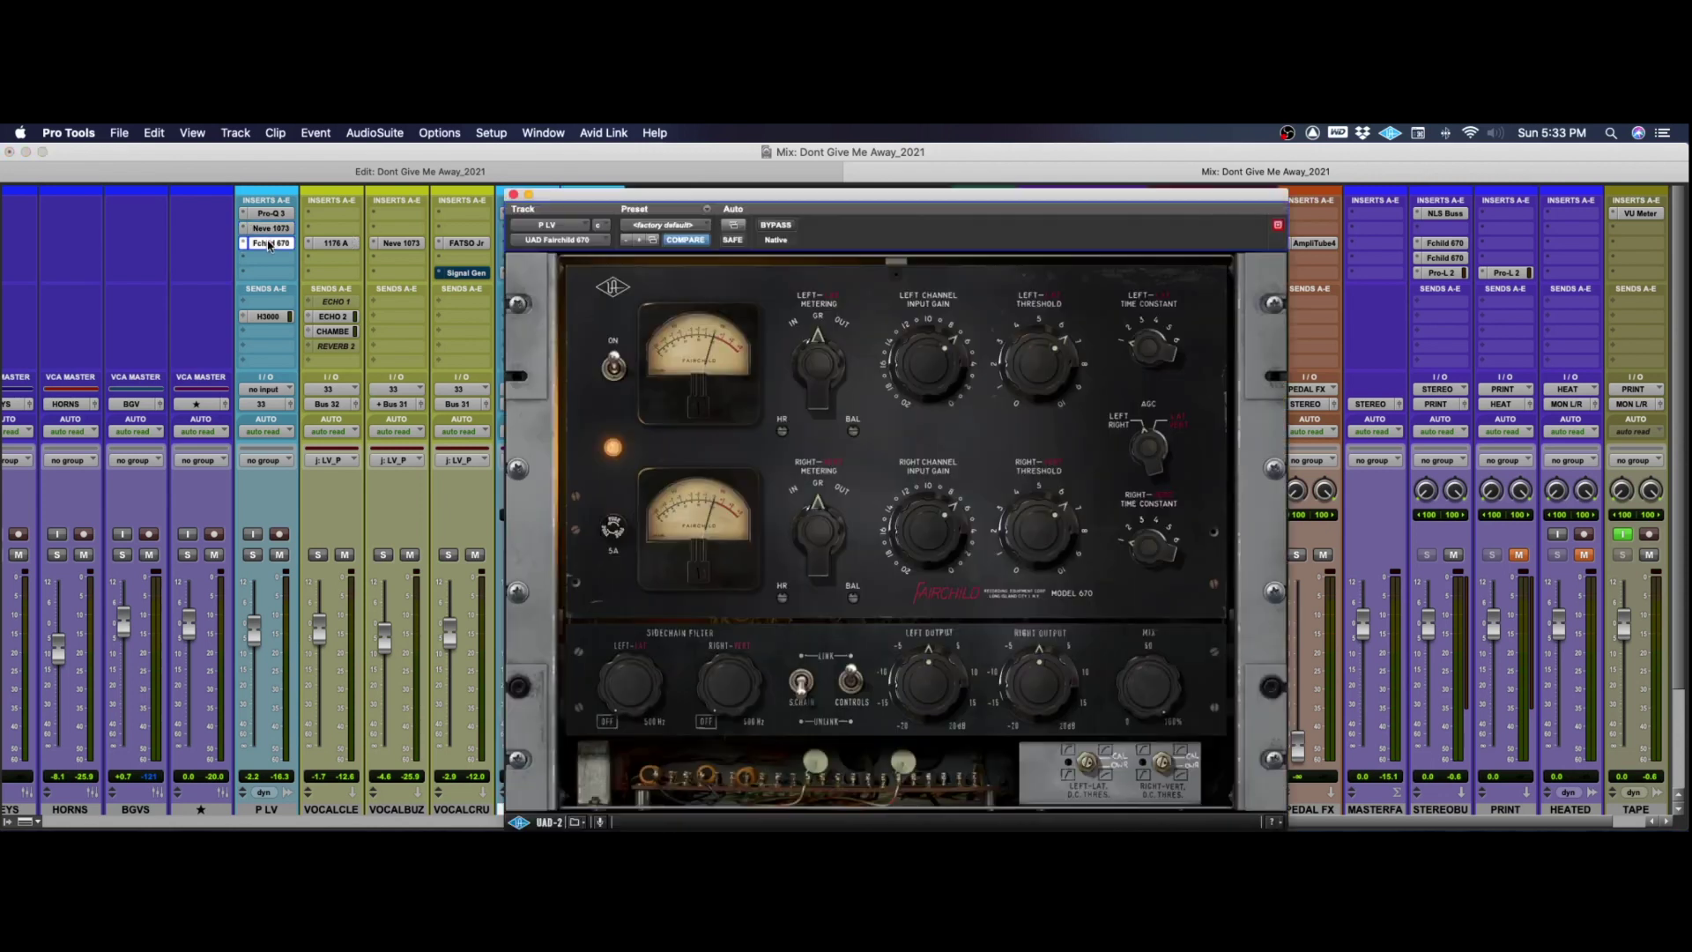
left_click_drag(690, 194, 620, 179)
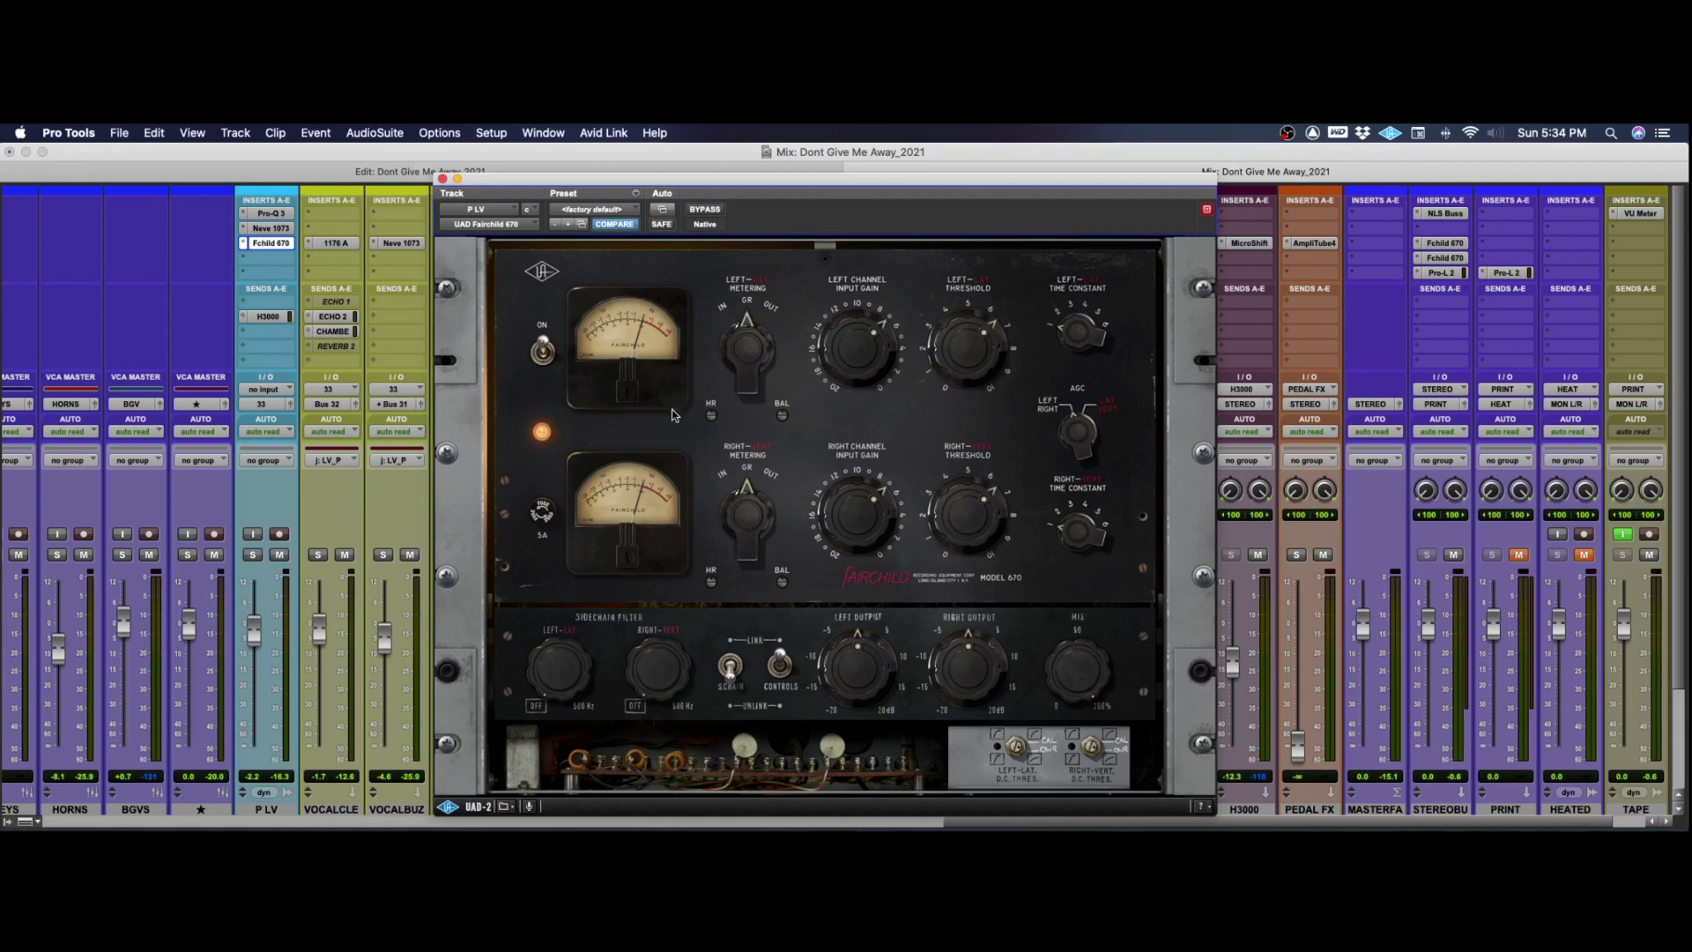
left_click(442, 179)
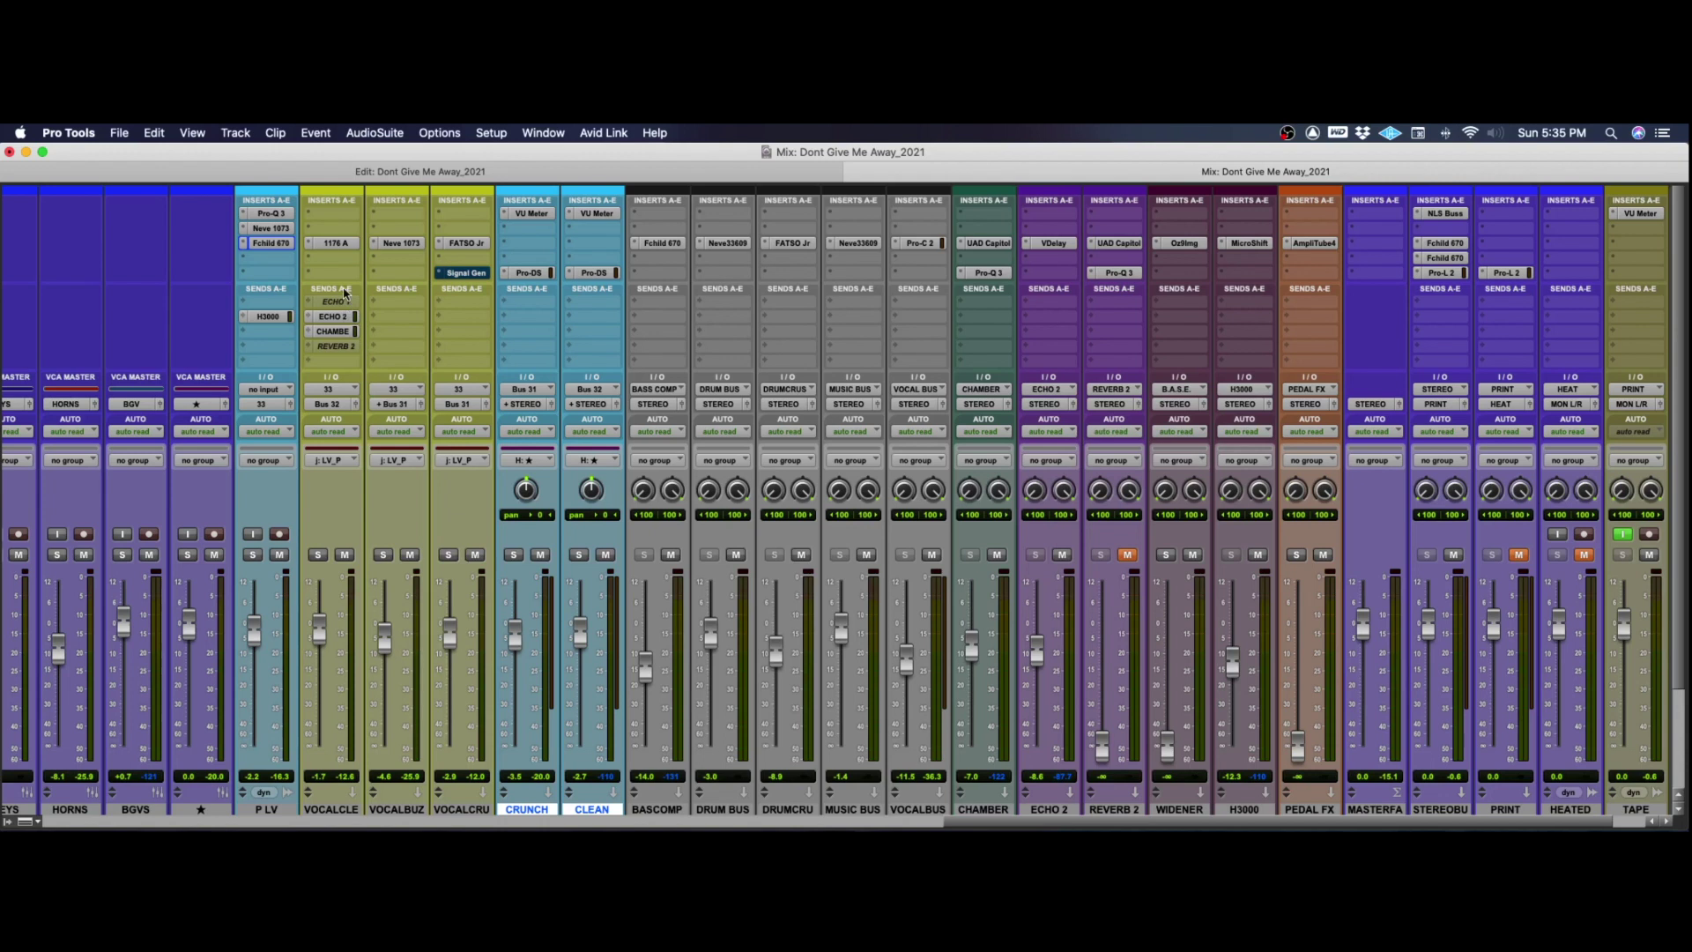
Examine the UA 1176 Rev A compressor settings on the VOCAL CLEAN track, and close the plugin.
left_click(335, 245)
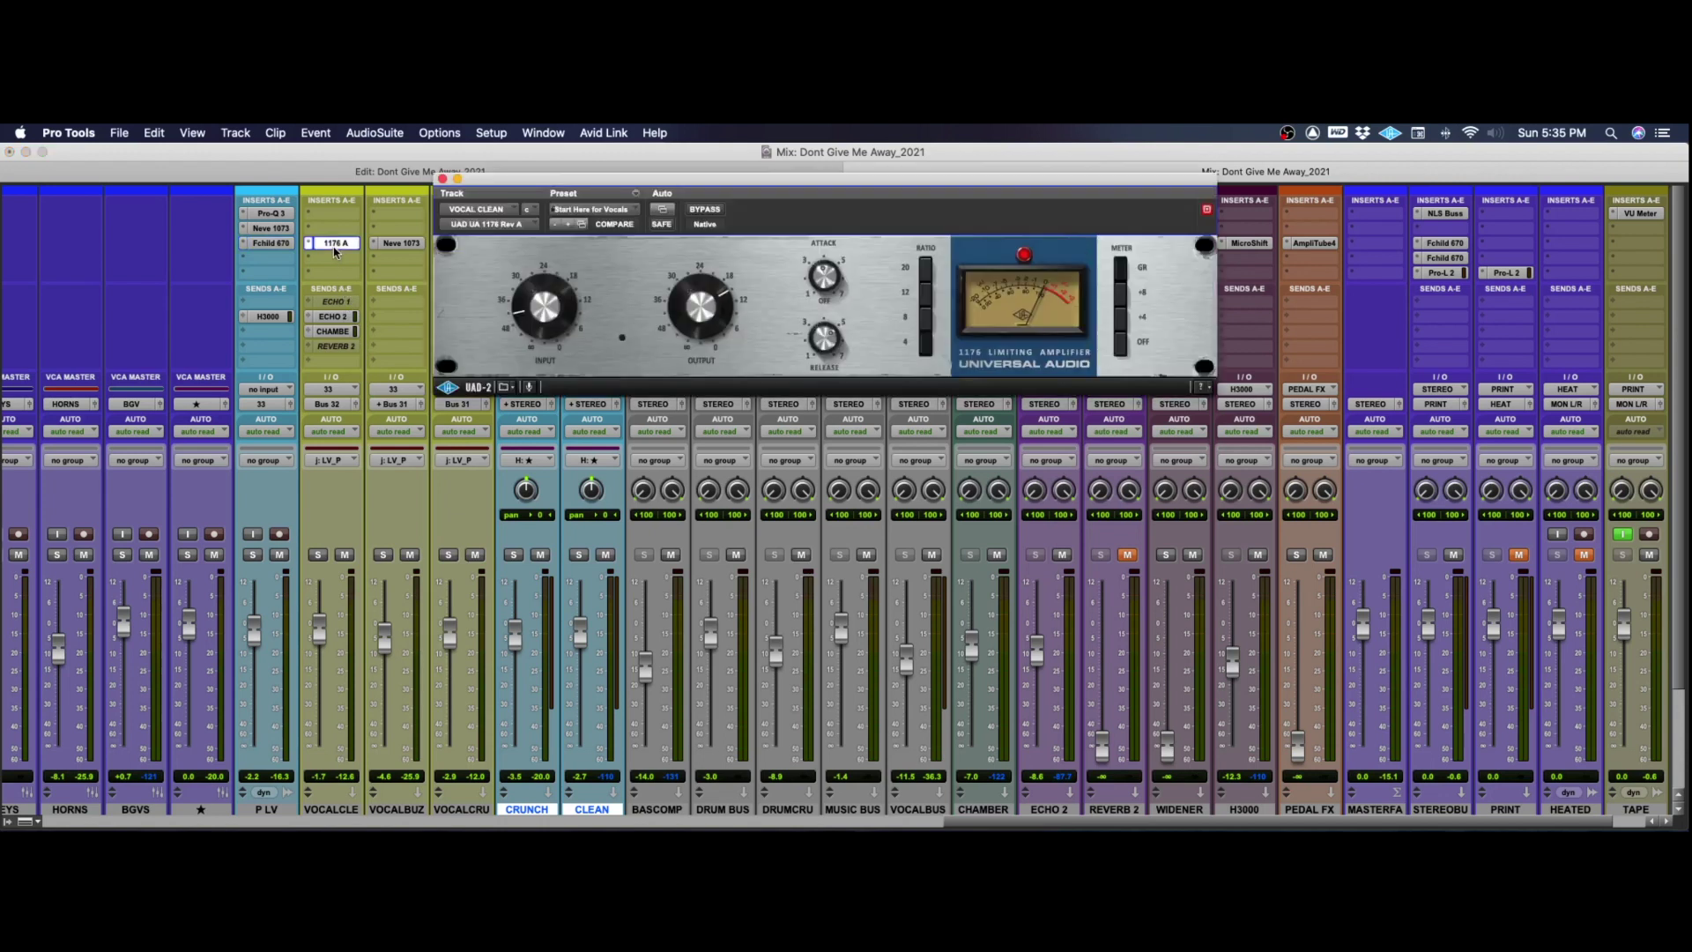
left_click_drag(680, 183, 715, 247)
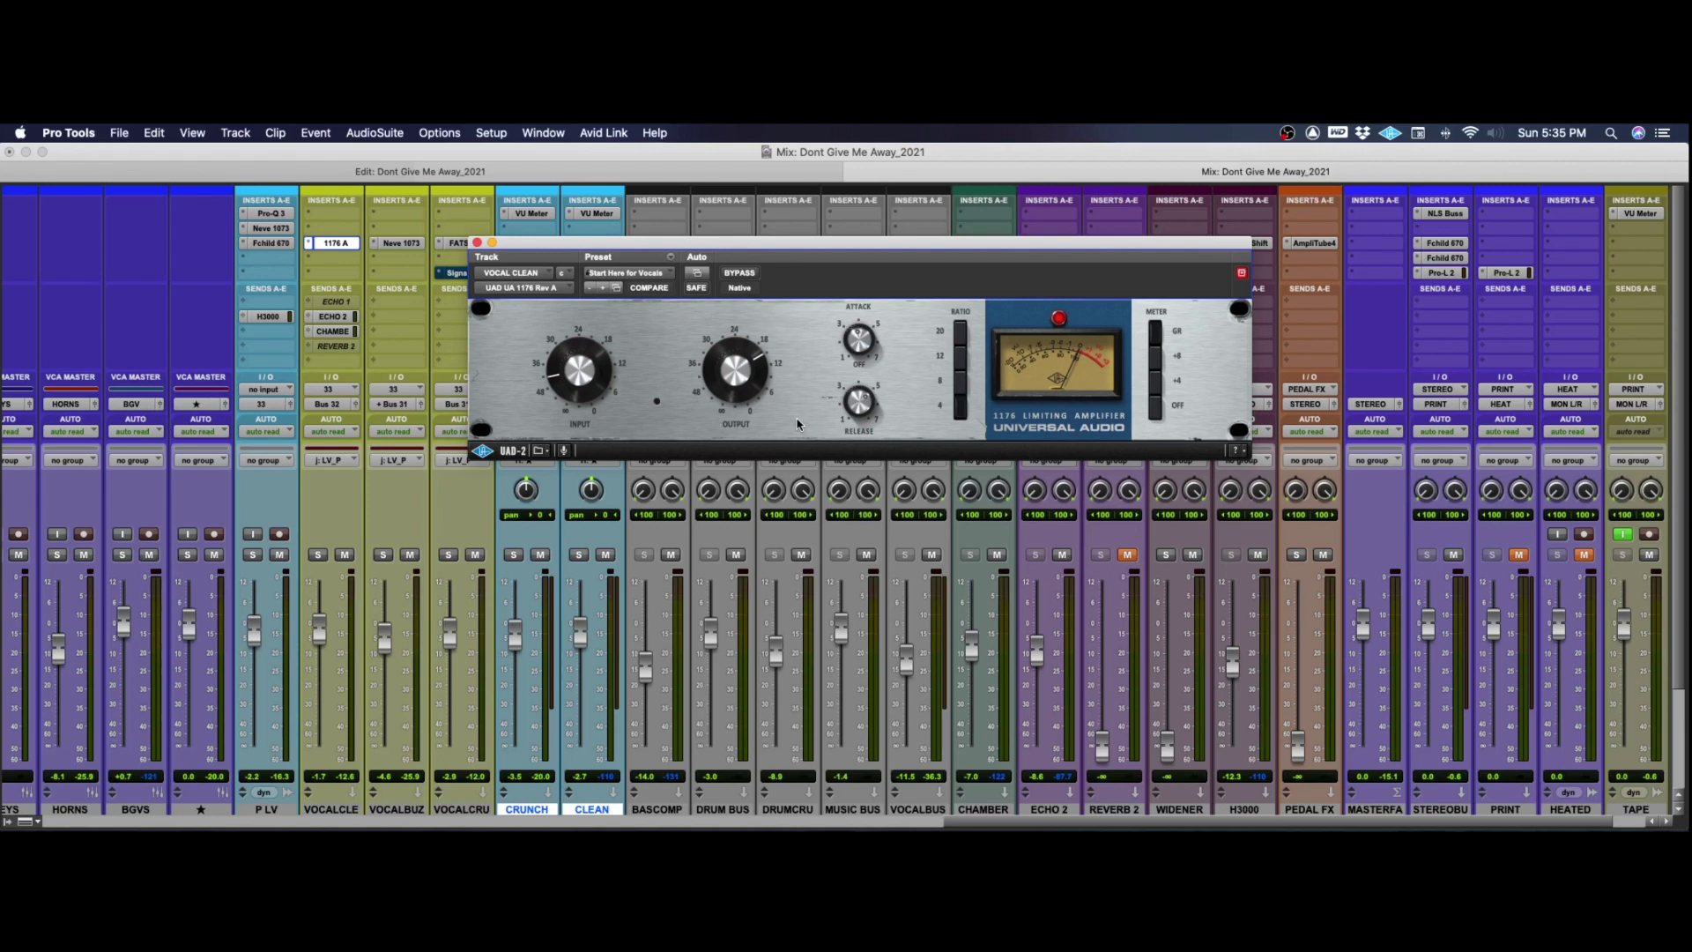
left_click(477, 242)
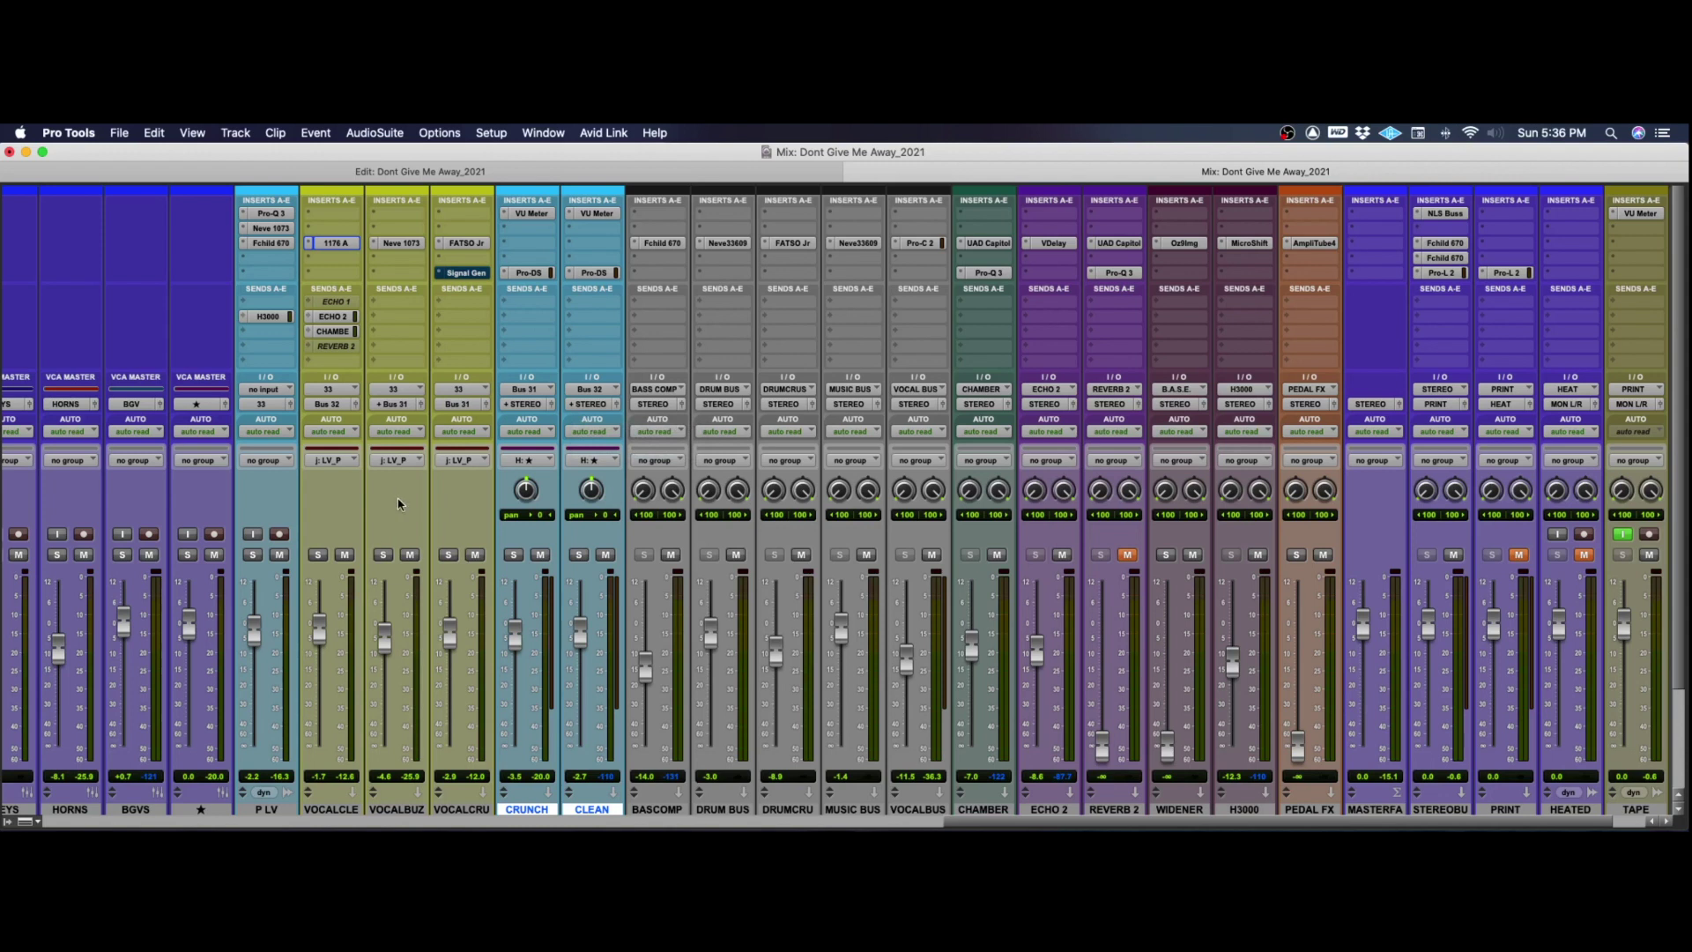
Open the Neve 1073 on VOCAL BUZZ, examine its input gain knob and output fader, and close the plugin.
left_click(397, 244)
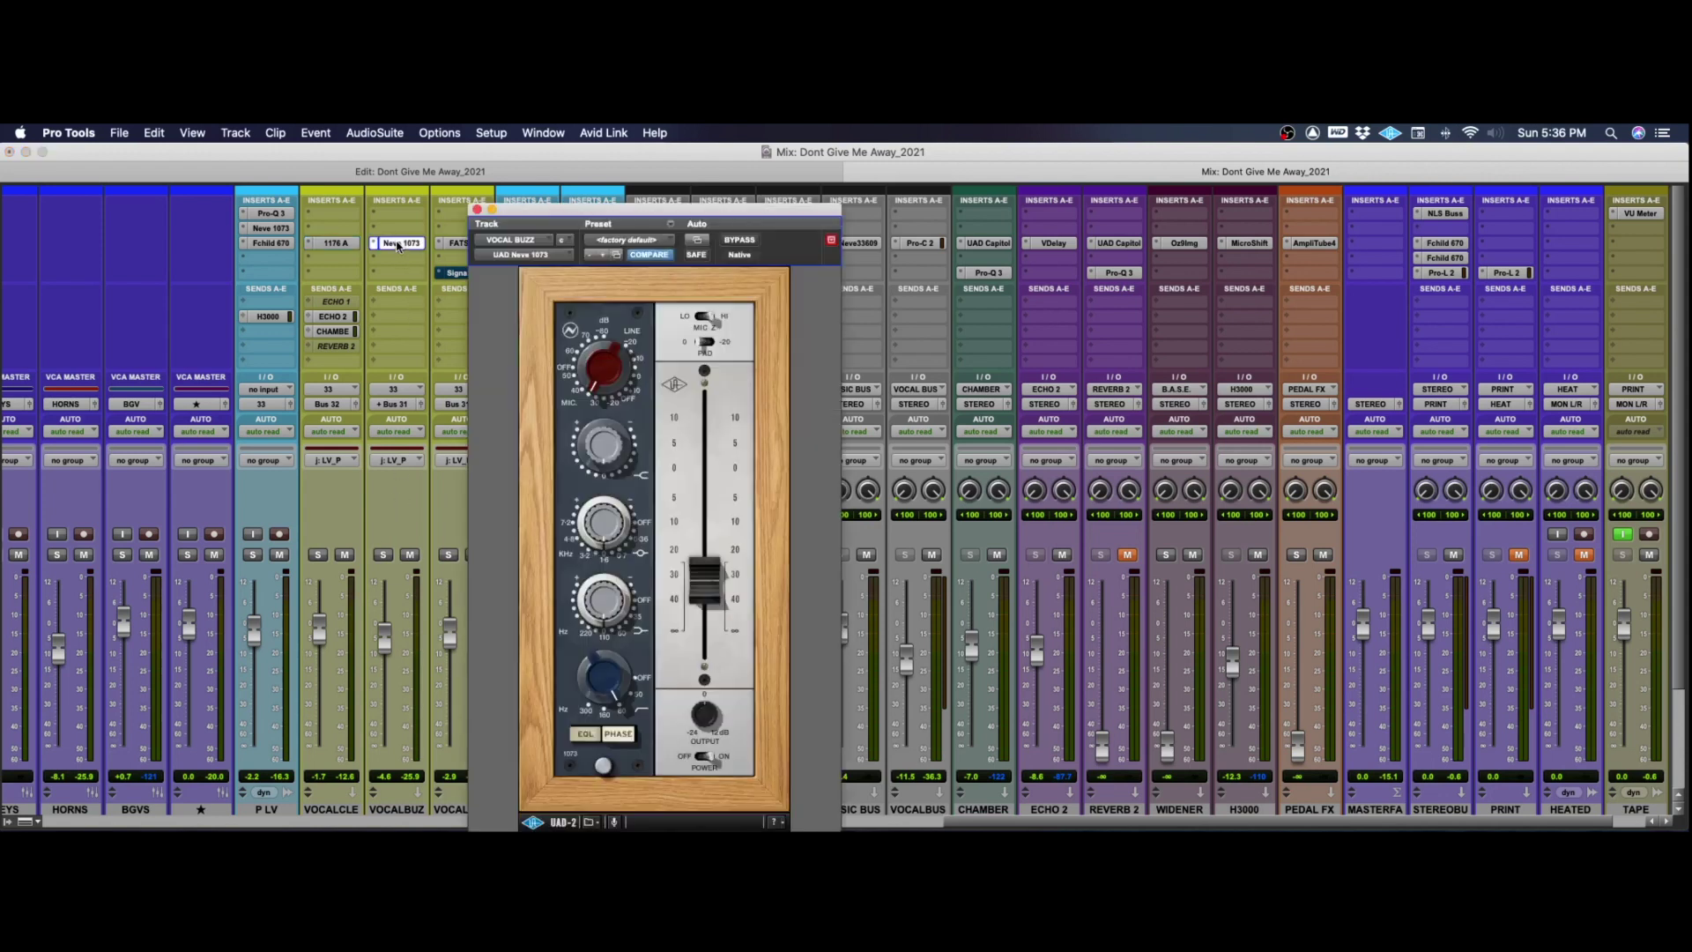
left_click_drag(603, 210, 712, 214)
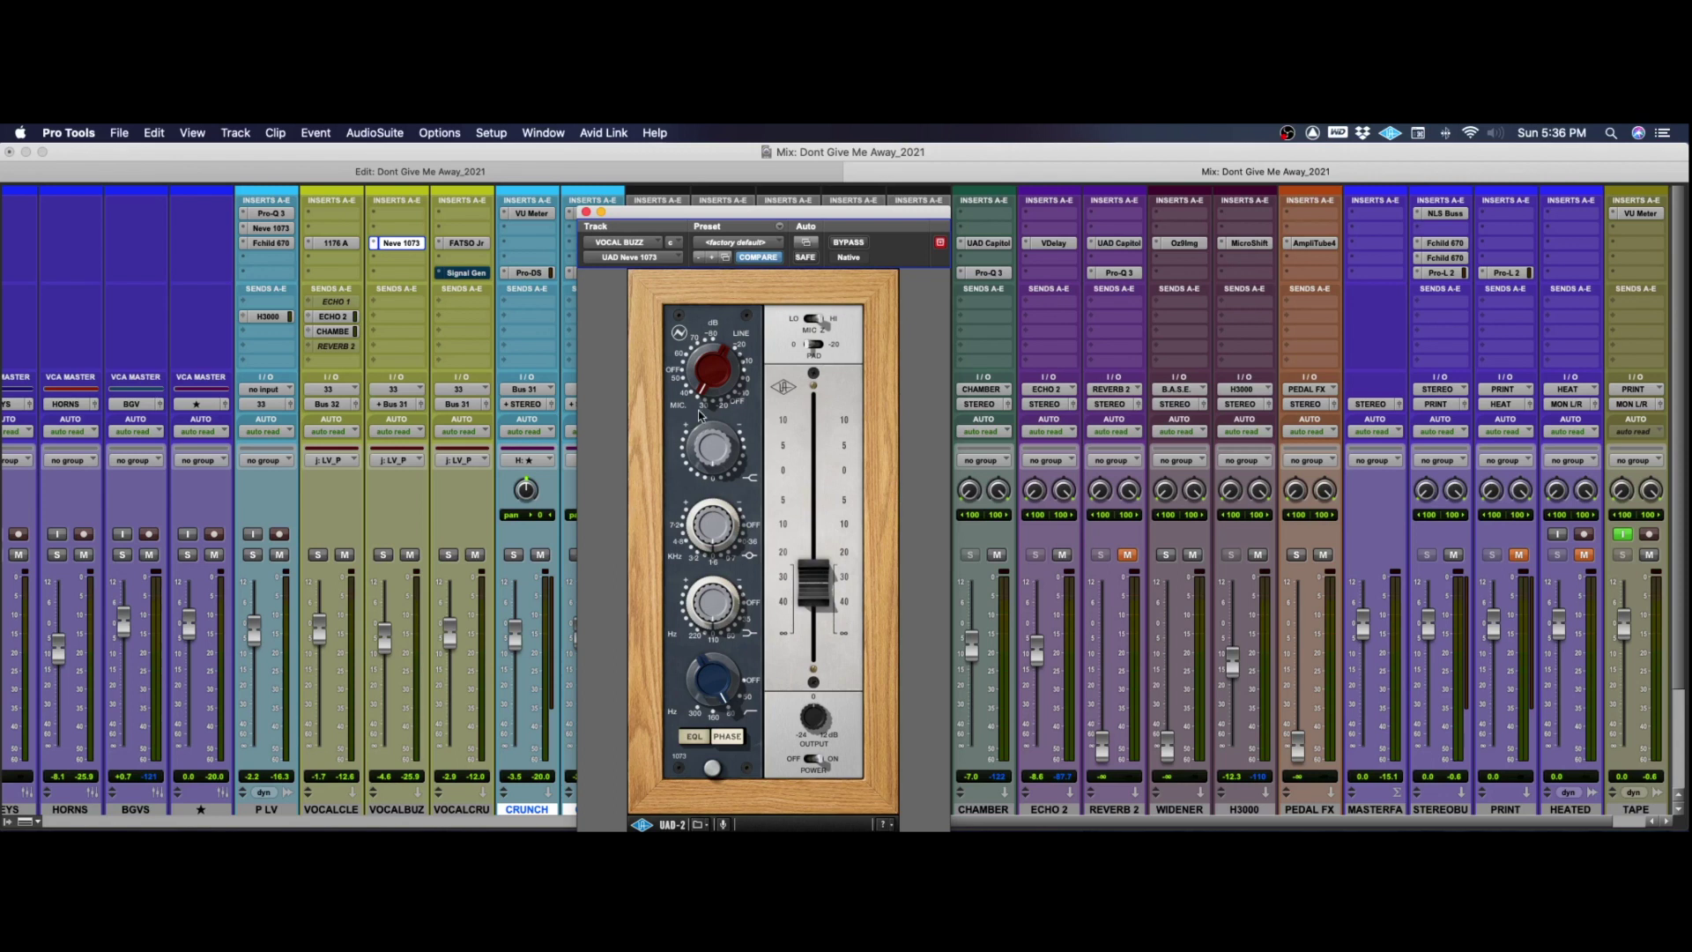
left_click_drag(706, 409, 715, 365)
left_click(745, 386)
left_click(743, 399)
left_click(701, 360)
left_click(702, 408)
left_click(700, 404)
mouse_move(802, 584)
left_mouse_down()
mouse_move(812, 467)
mouse_move(815, 608)
mouse_move(821, 583)
left_mouse_up()
left_click_drag(826, 591, 826, 596)
left_click(586, 212)
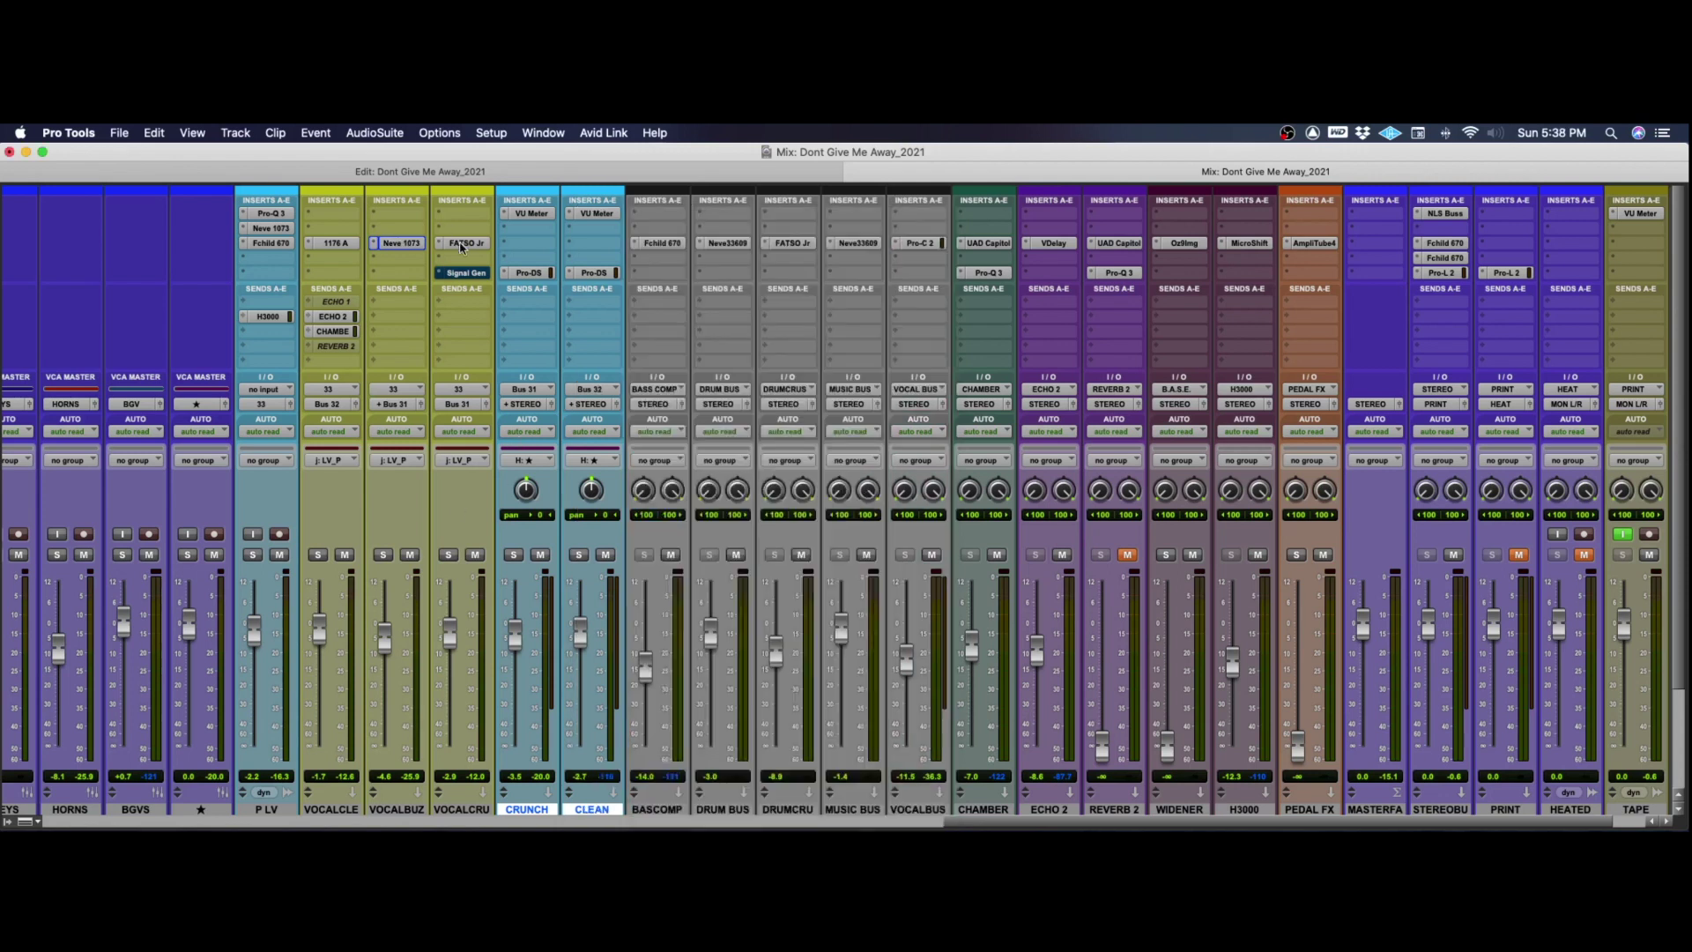
Examine the FATSO Jr compressor settings on the VOCAL CRUSH track, and close the plugin.
left_click(464, 243)
left_click_drag(794, 215, 603, 290)
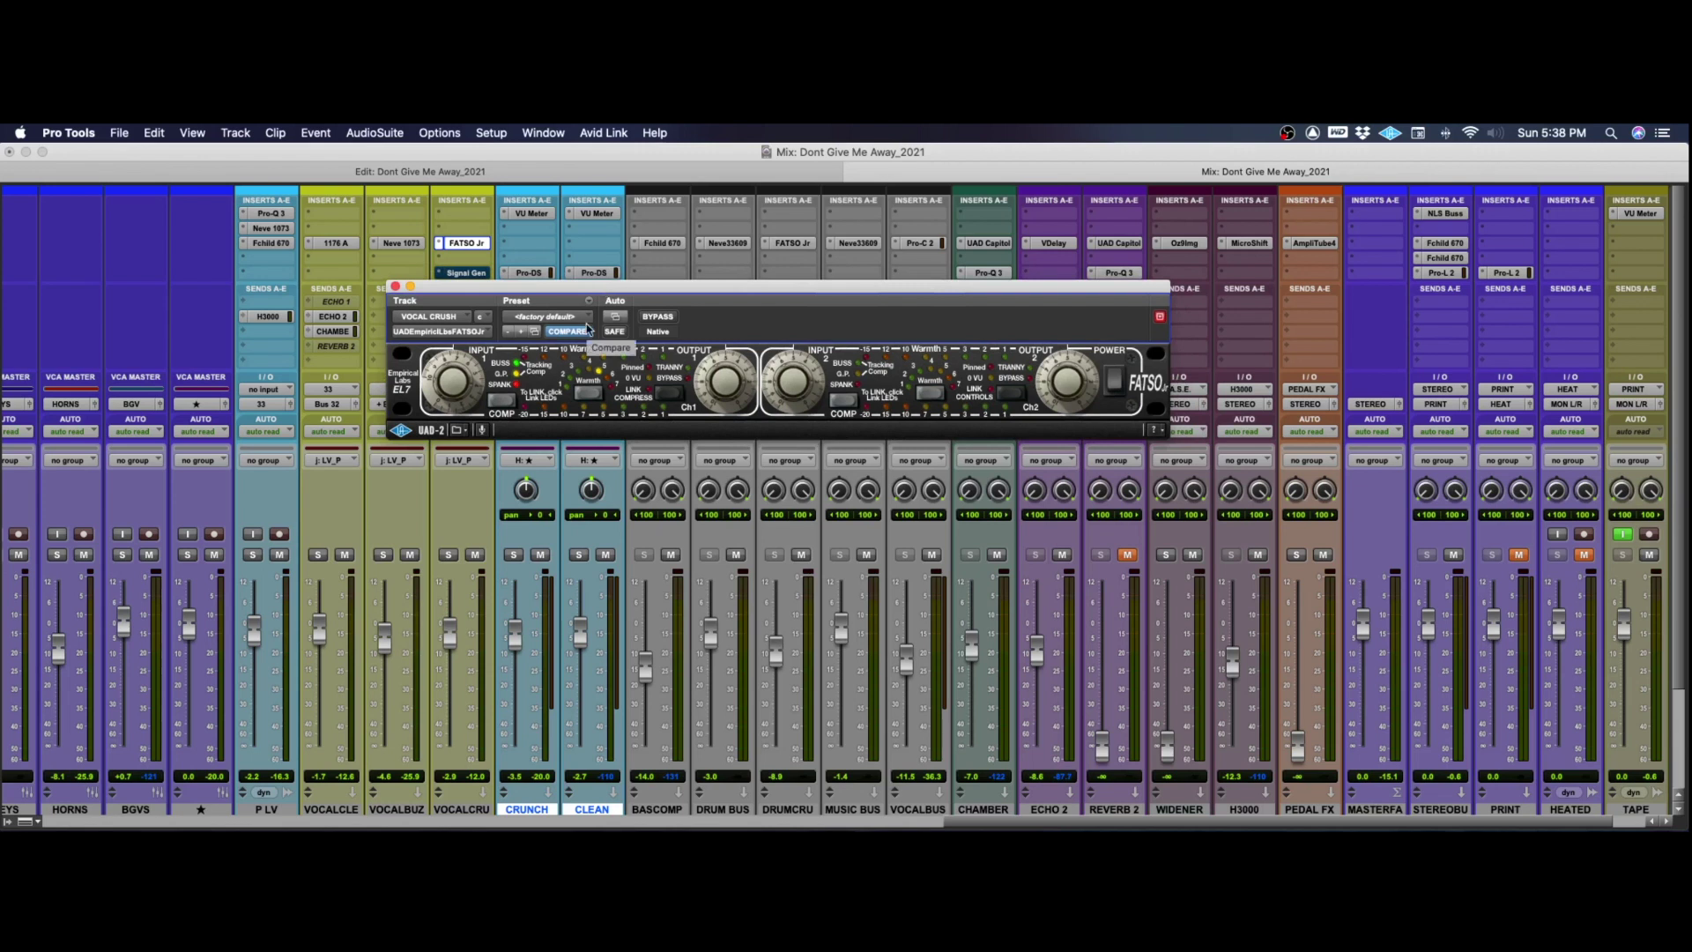
left_click_drag(675, 286, 750, 331)
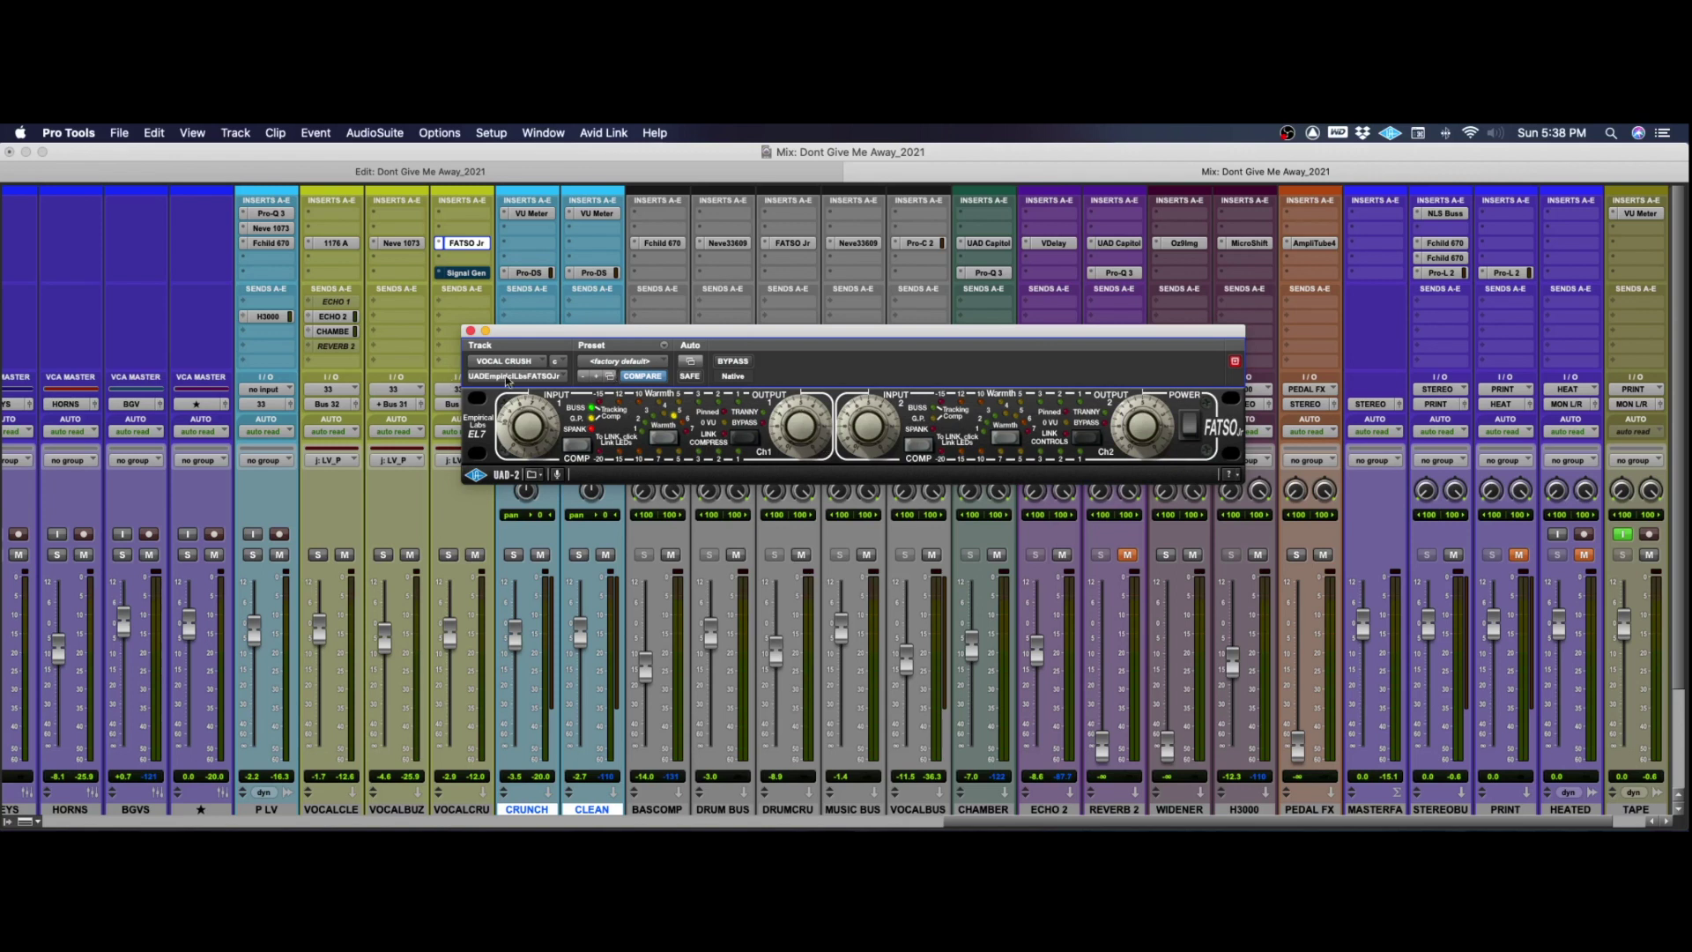
left_click(472, 331)
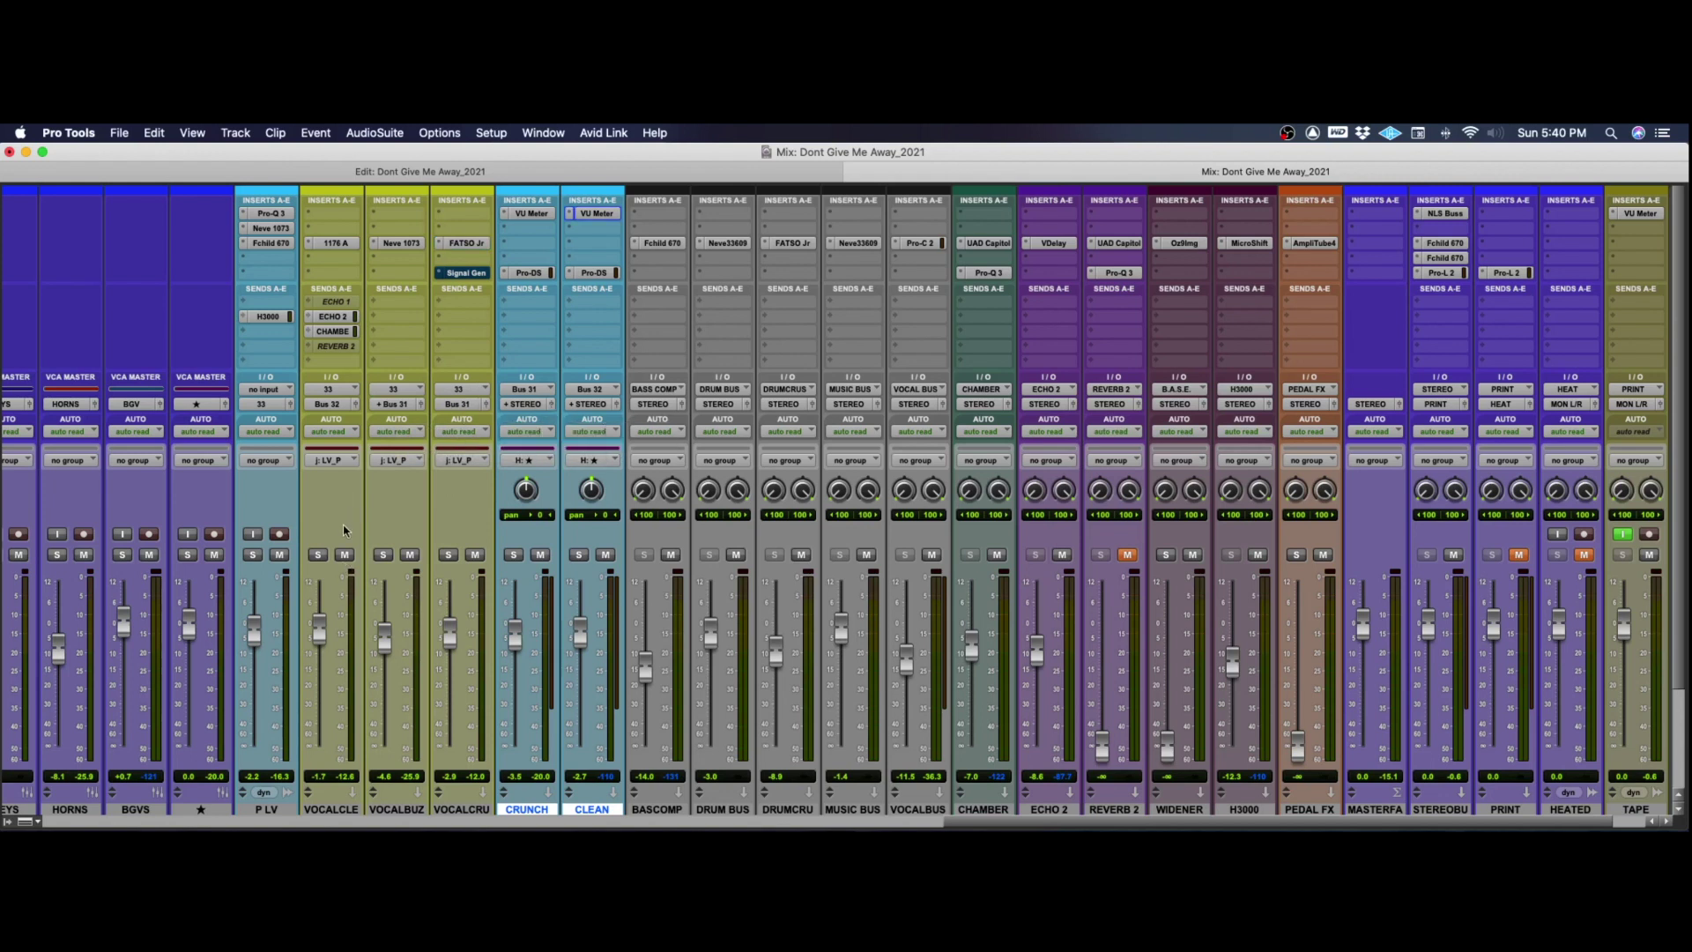
Solo VOCAL CLEAN, VOCAL BUZZ and VOCAL CRUSH, muting VOCAL BUZZ and VOCAL CRUSH.
left_click(320, 556)
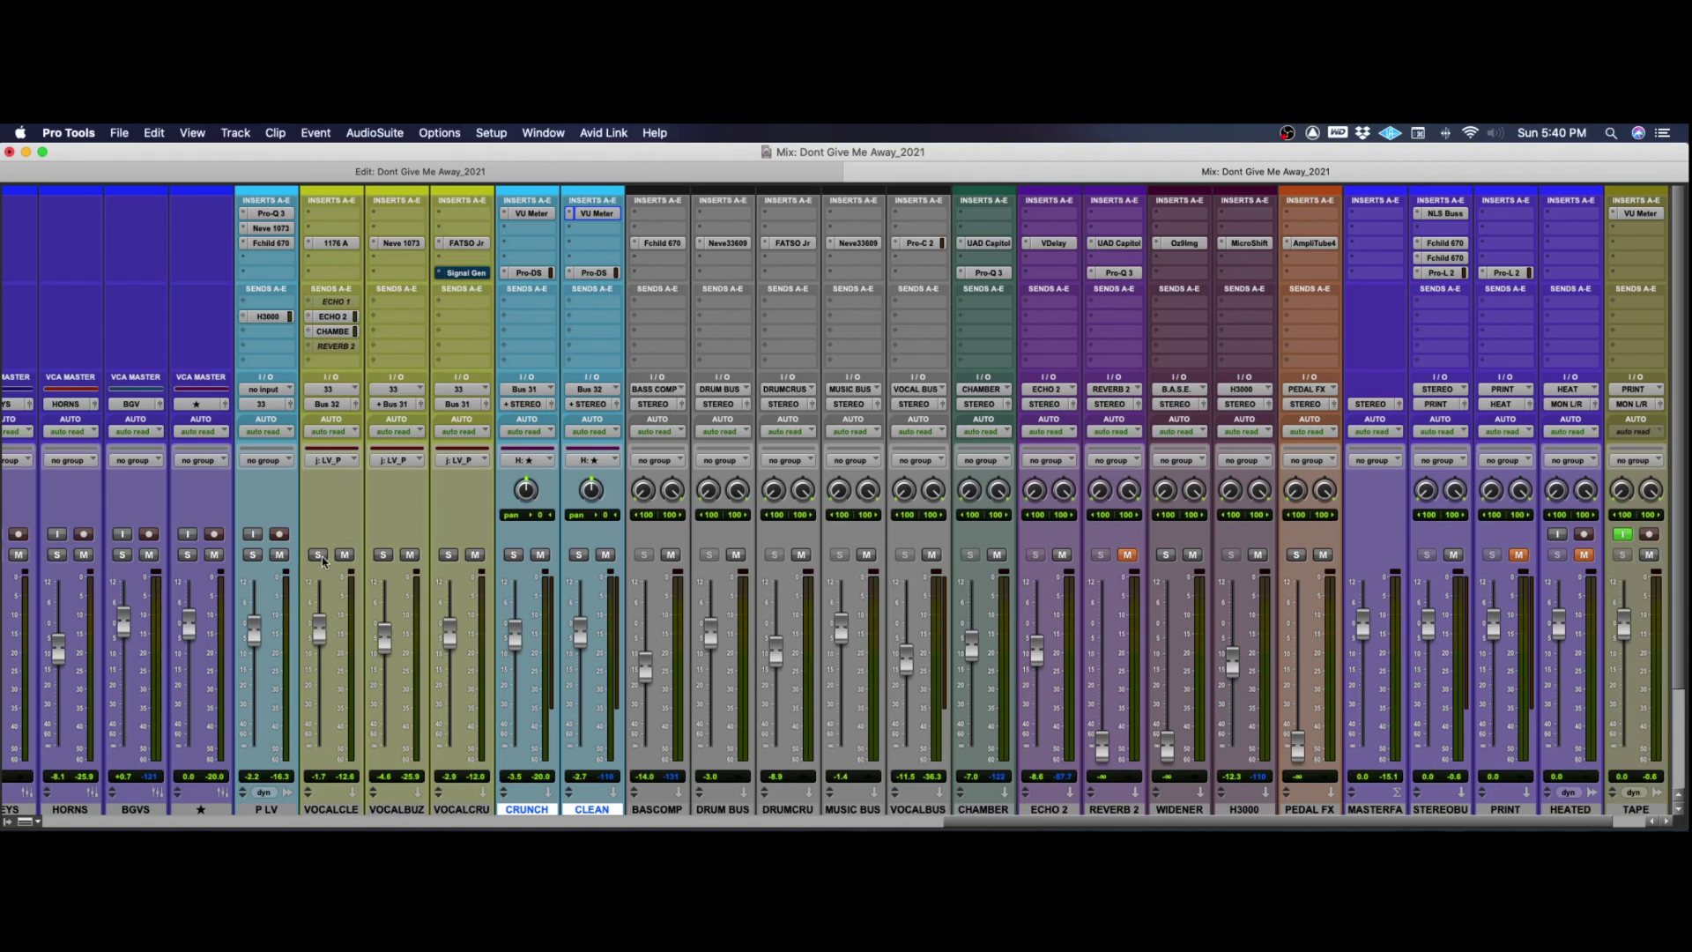
left_click(407, 558)
left_click(472, 556)
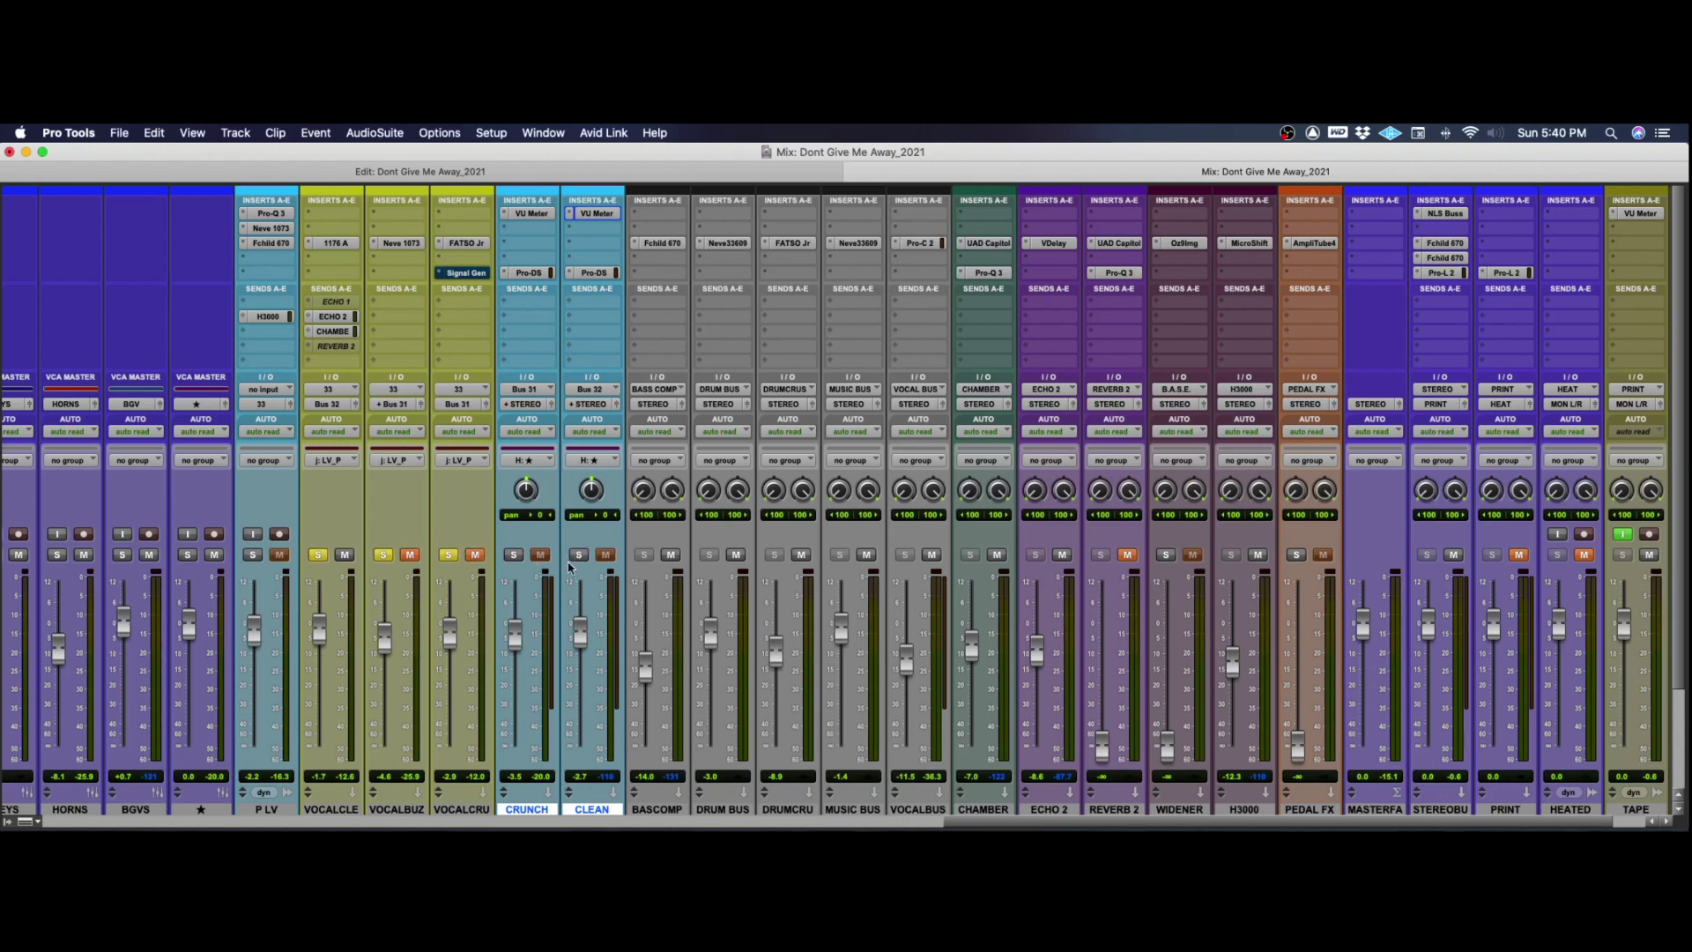
Solo the CRUNCH, CLEAN and P LV tracks, and mute CRUNCH and VOCAL BUS.
left_click(513, 555)
left_click(540, 555)
left_click(932, 555)
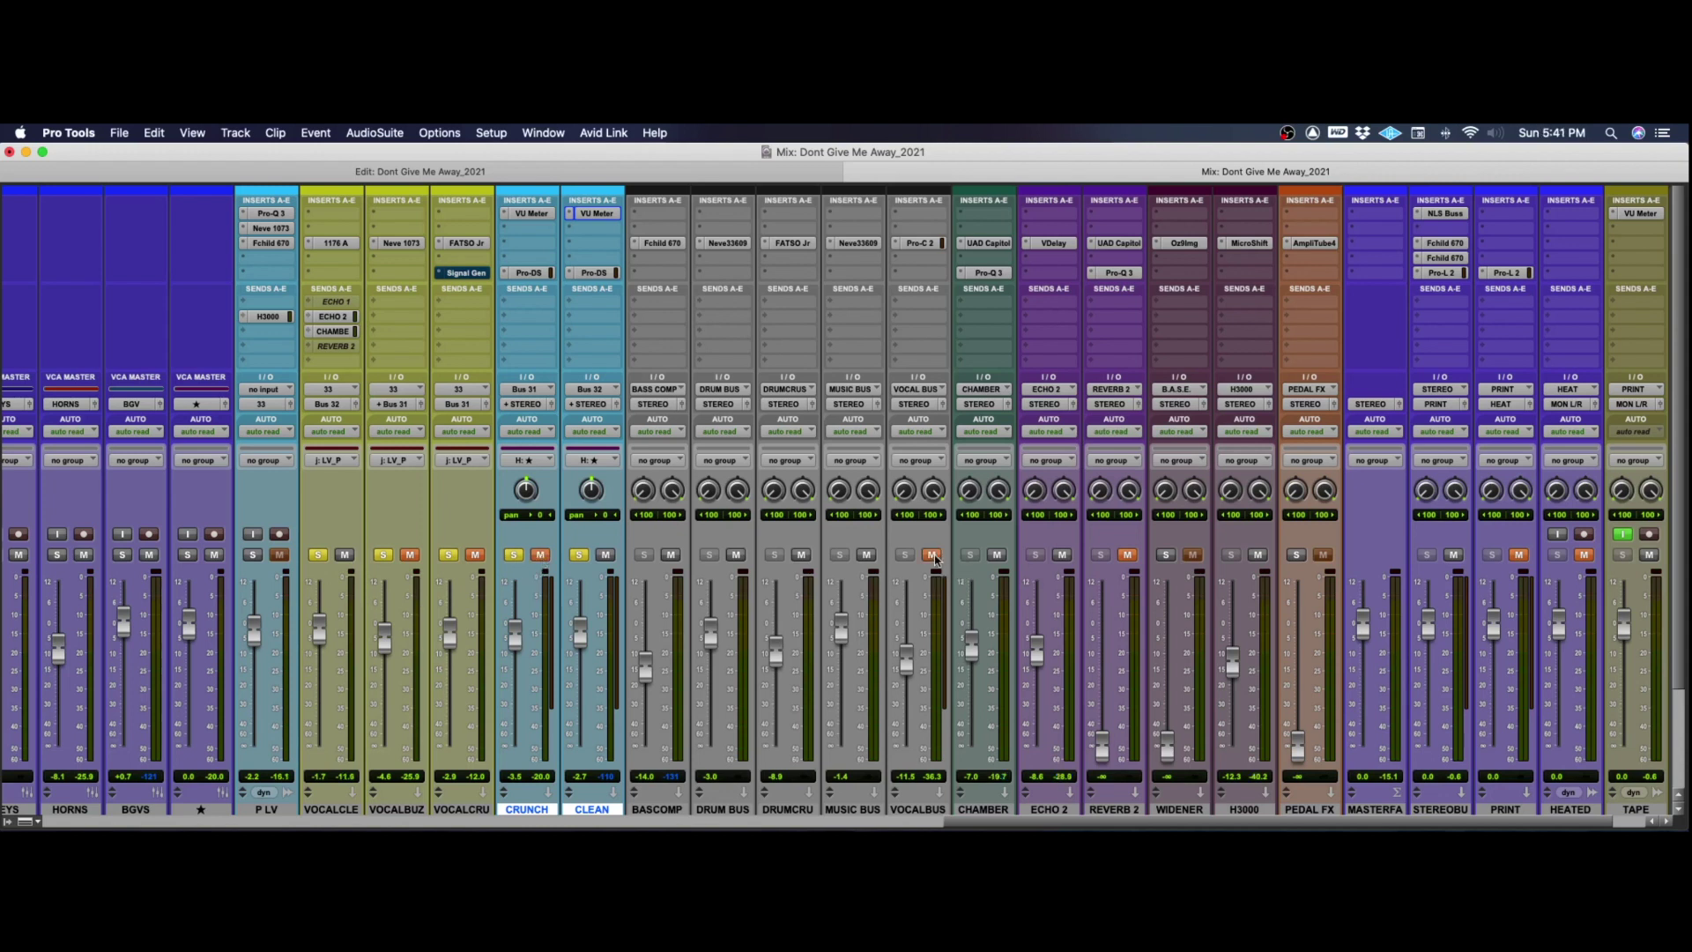
left_click(255, 555)
Reset the three grouped parallel vocal faders to 0.0 dB and open the 1176 Rev A on VOCAL CLEAN.
left_click(386, 645, "alt")
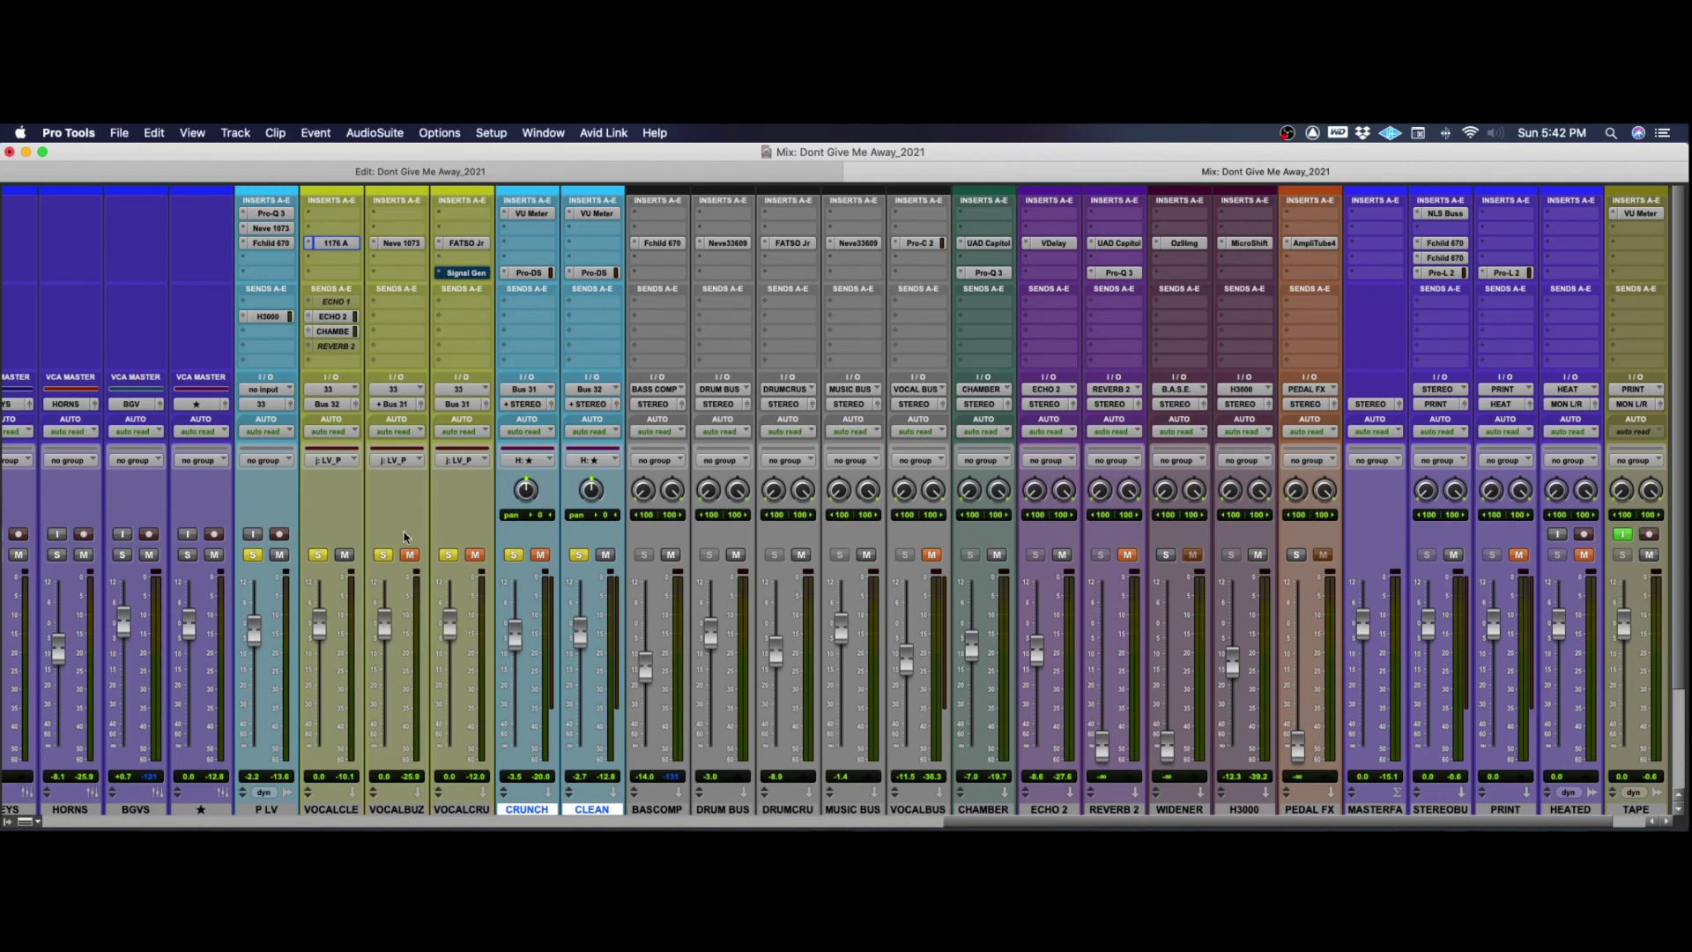
left_click(333, 243)
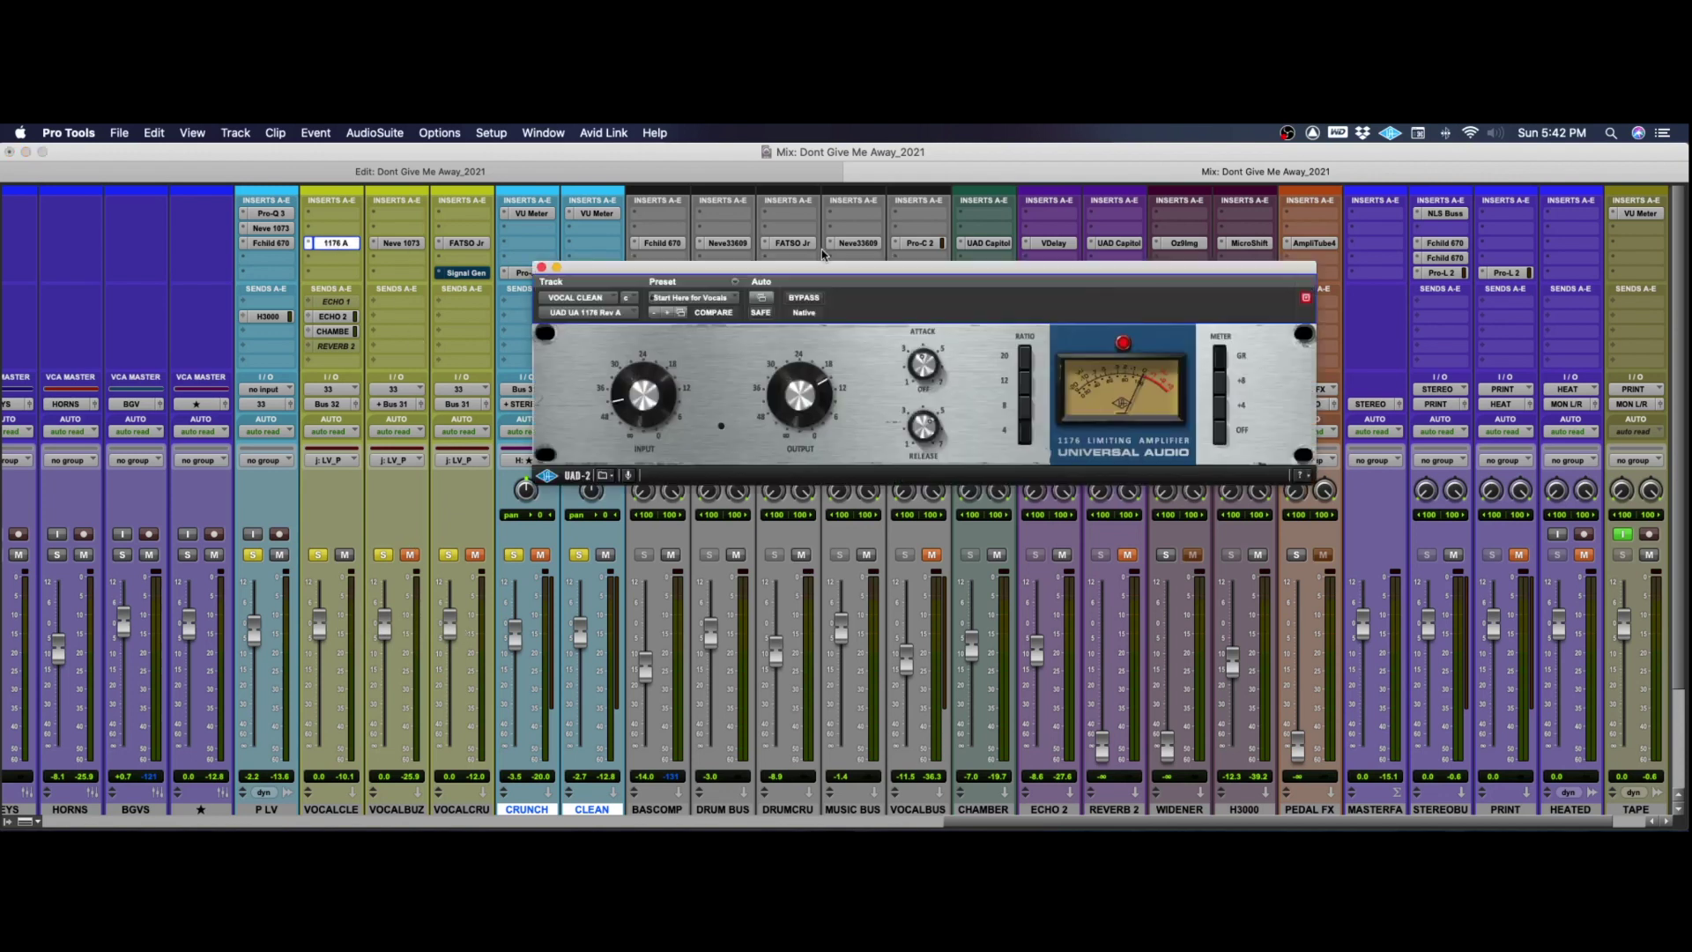
left_click_drag(821, 268, 783, 253)
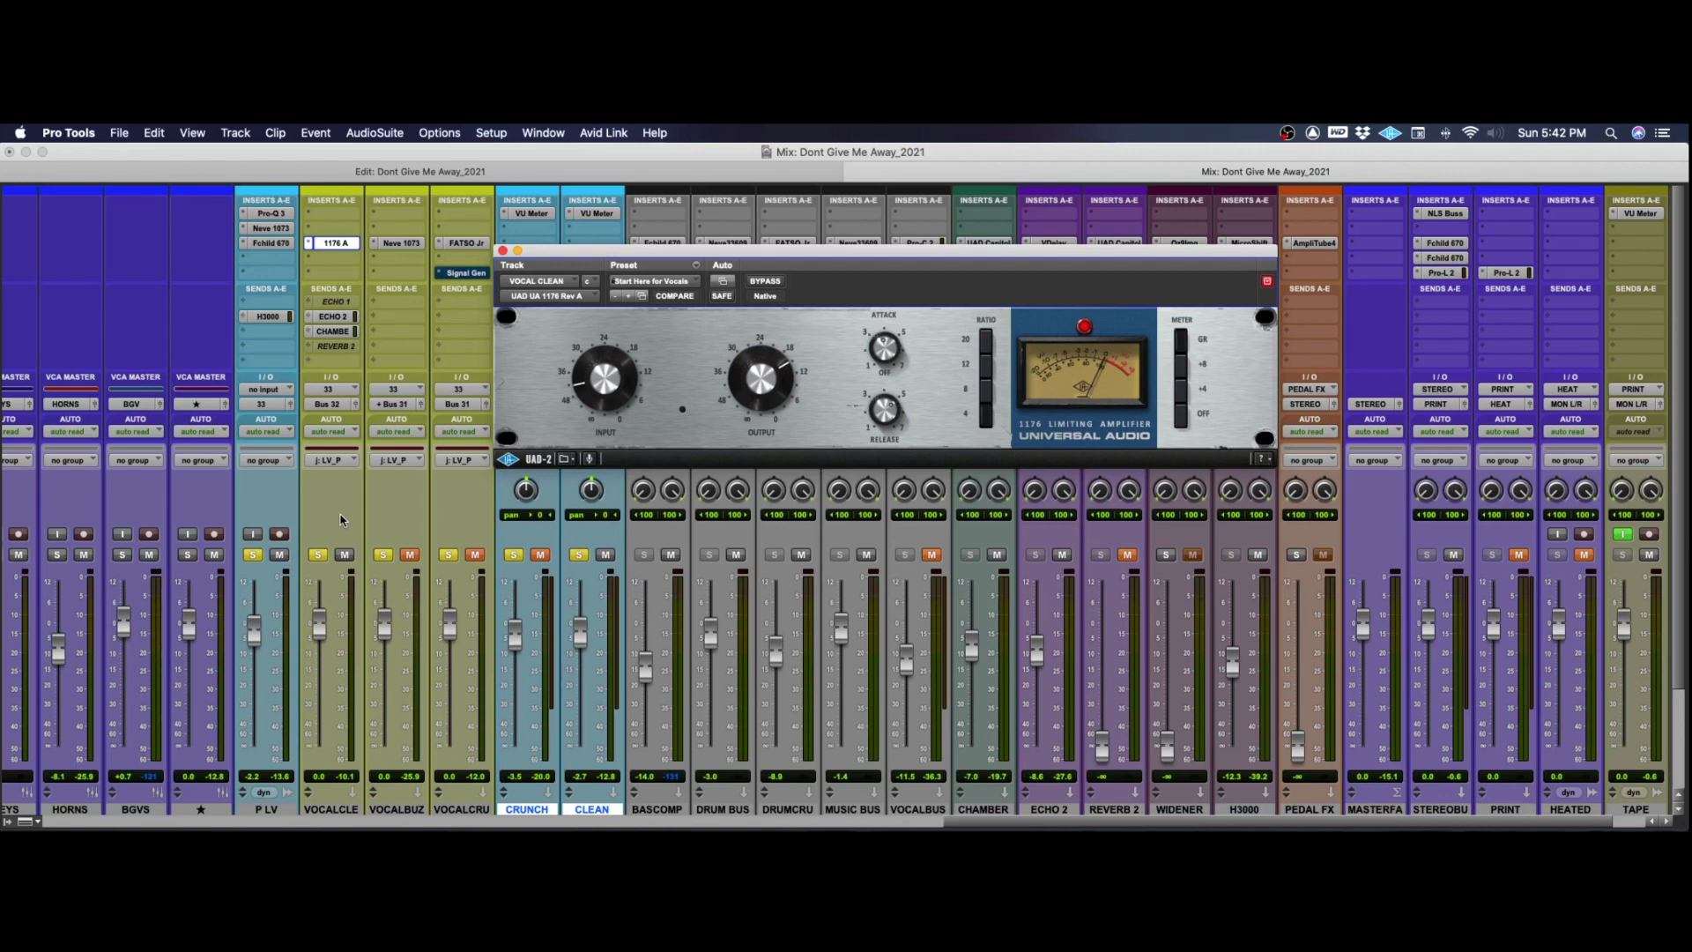
Lower the P LV fader to -11.5 dB, raise it in stages to -3.0 dB while auditioning the 1176, and close the compressor.
left_click_drag(255, 642, 255, 669)
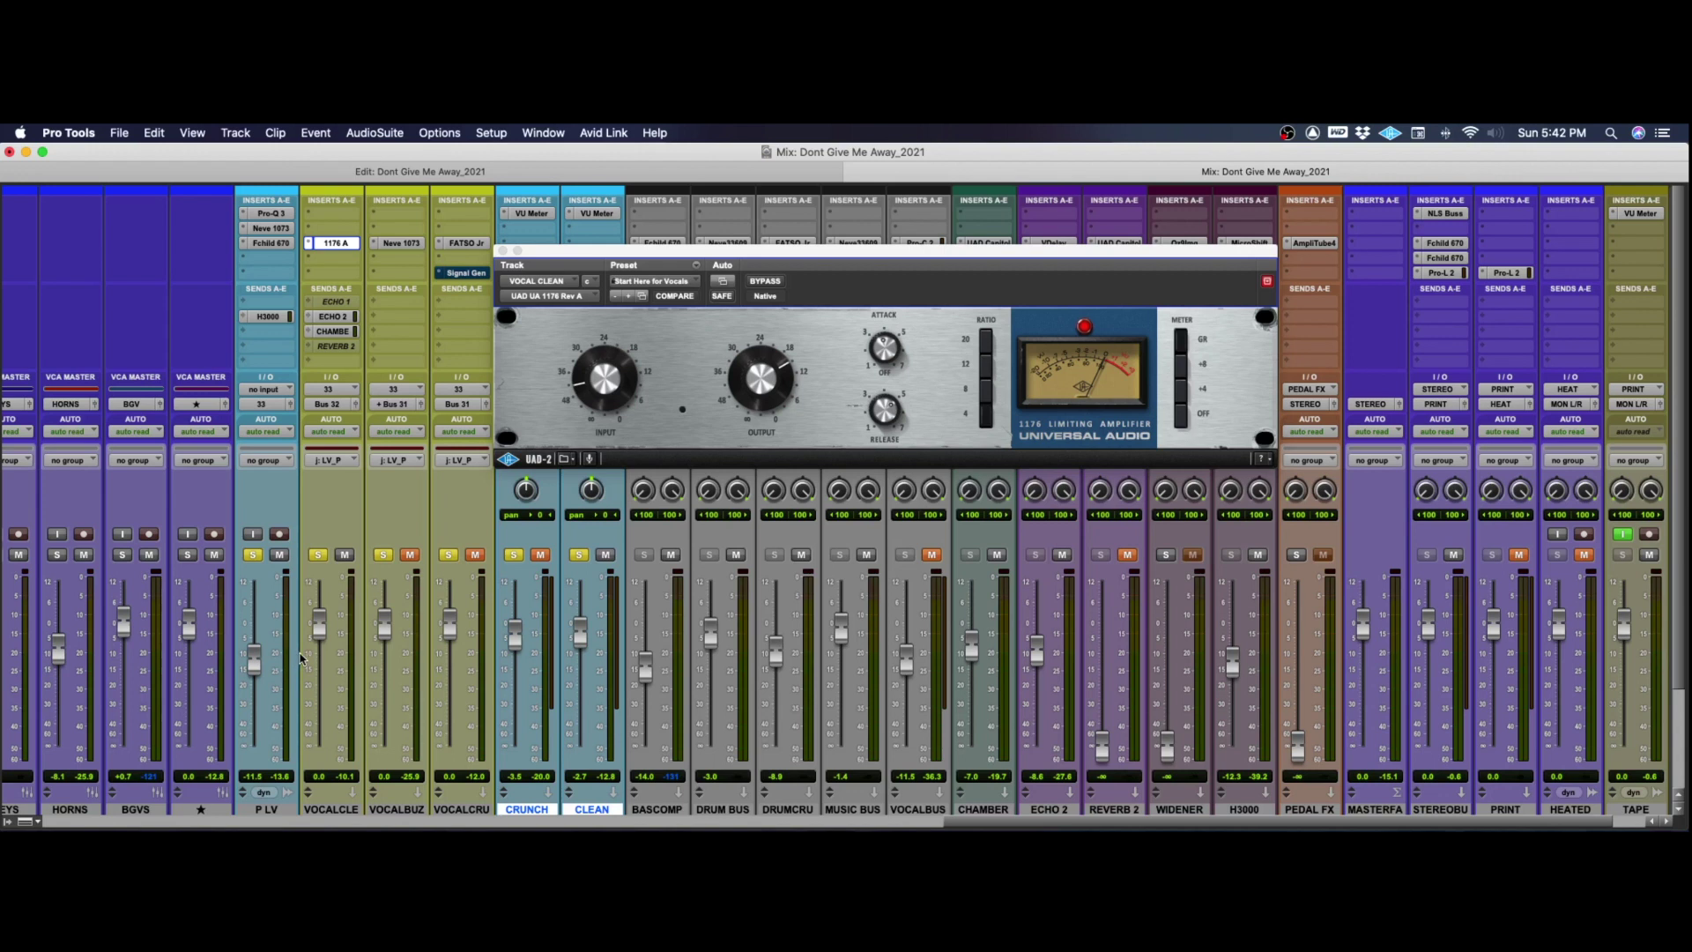
key("space")
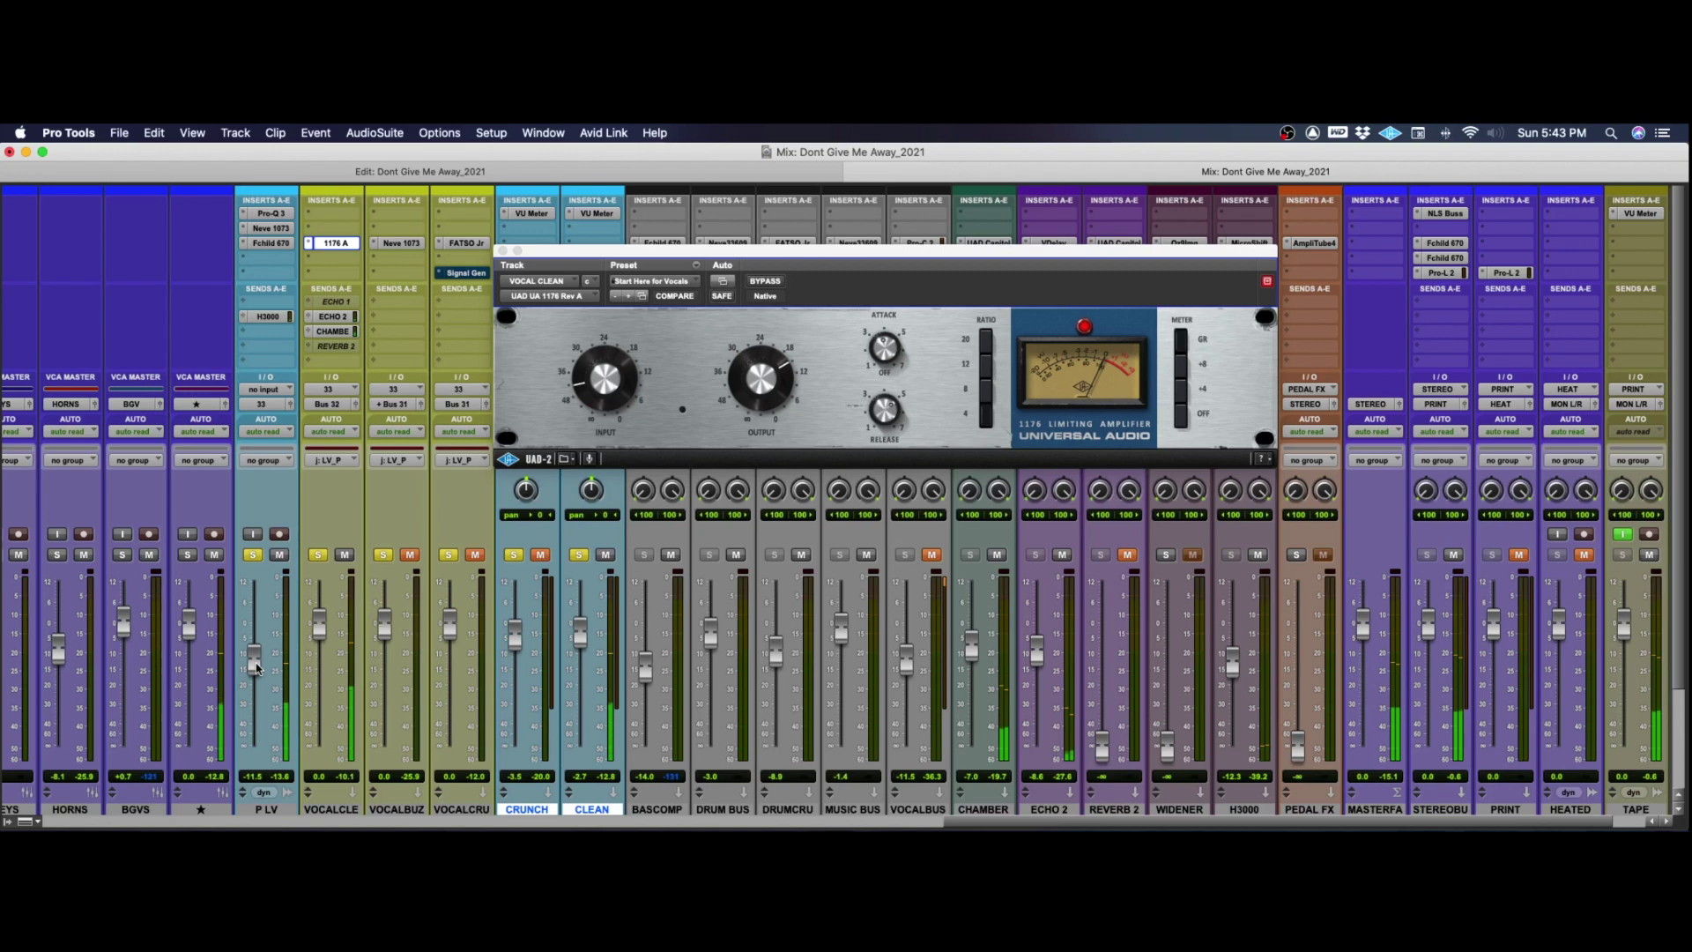
left_click_drag(256, 667, 257, 654)
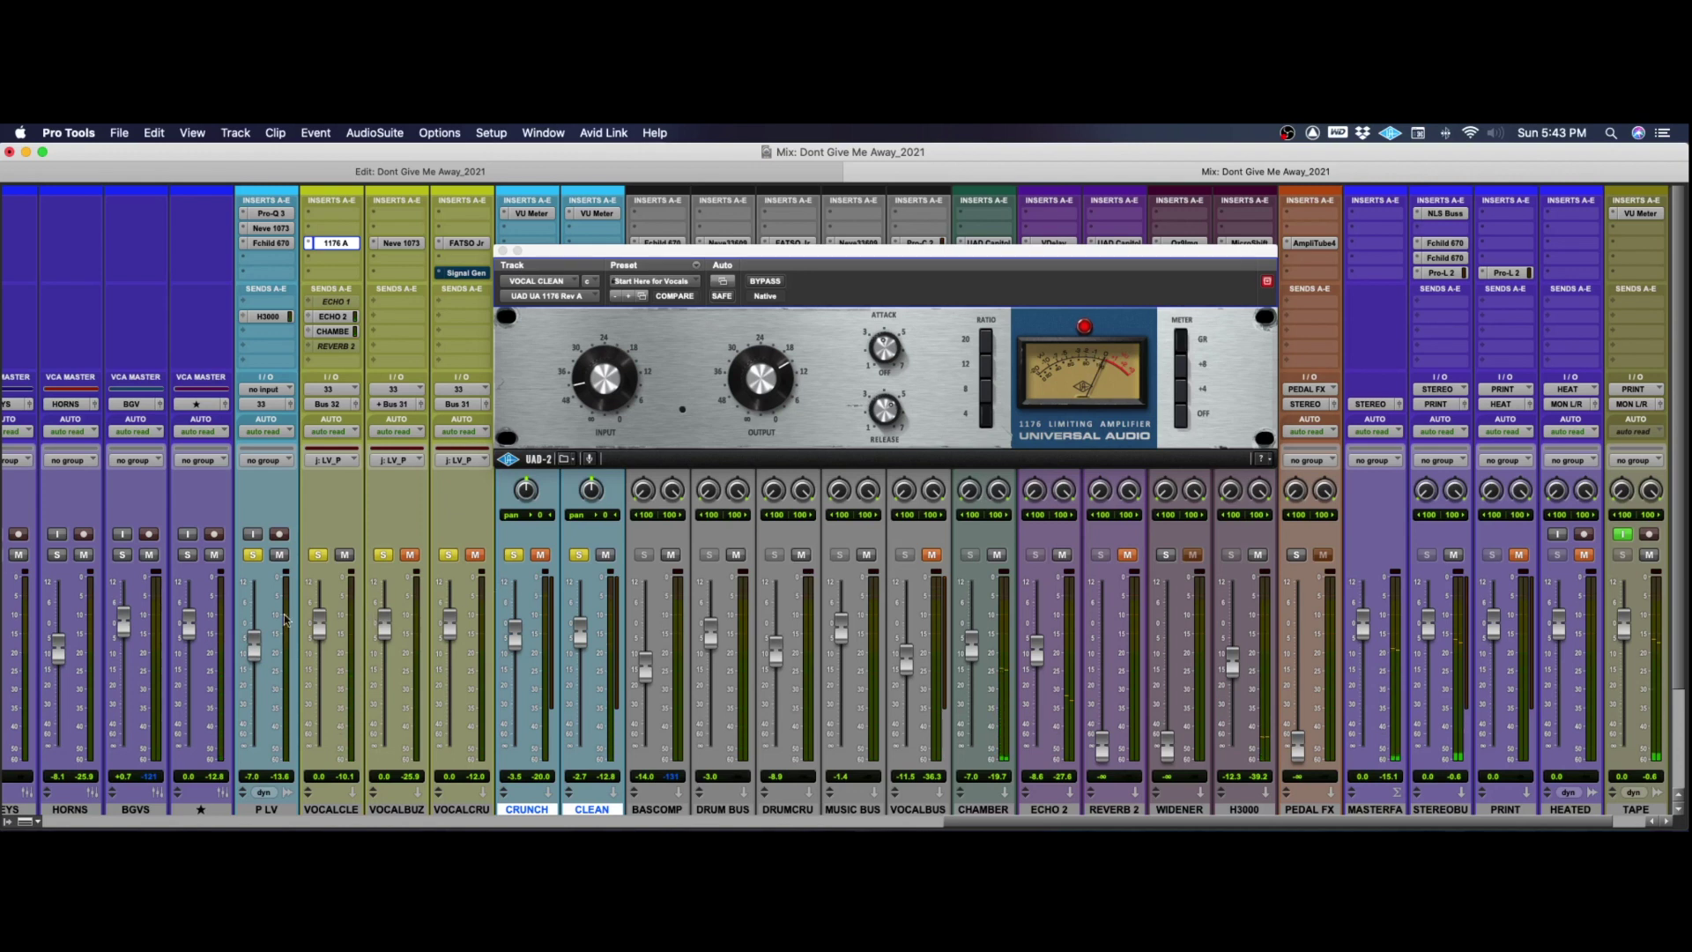
left_click_drag(253, 652, 251, 637)
left_click_drag(253, 637, 253, 638)
key("super+w")
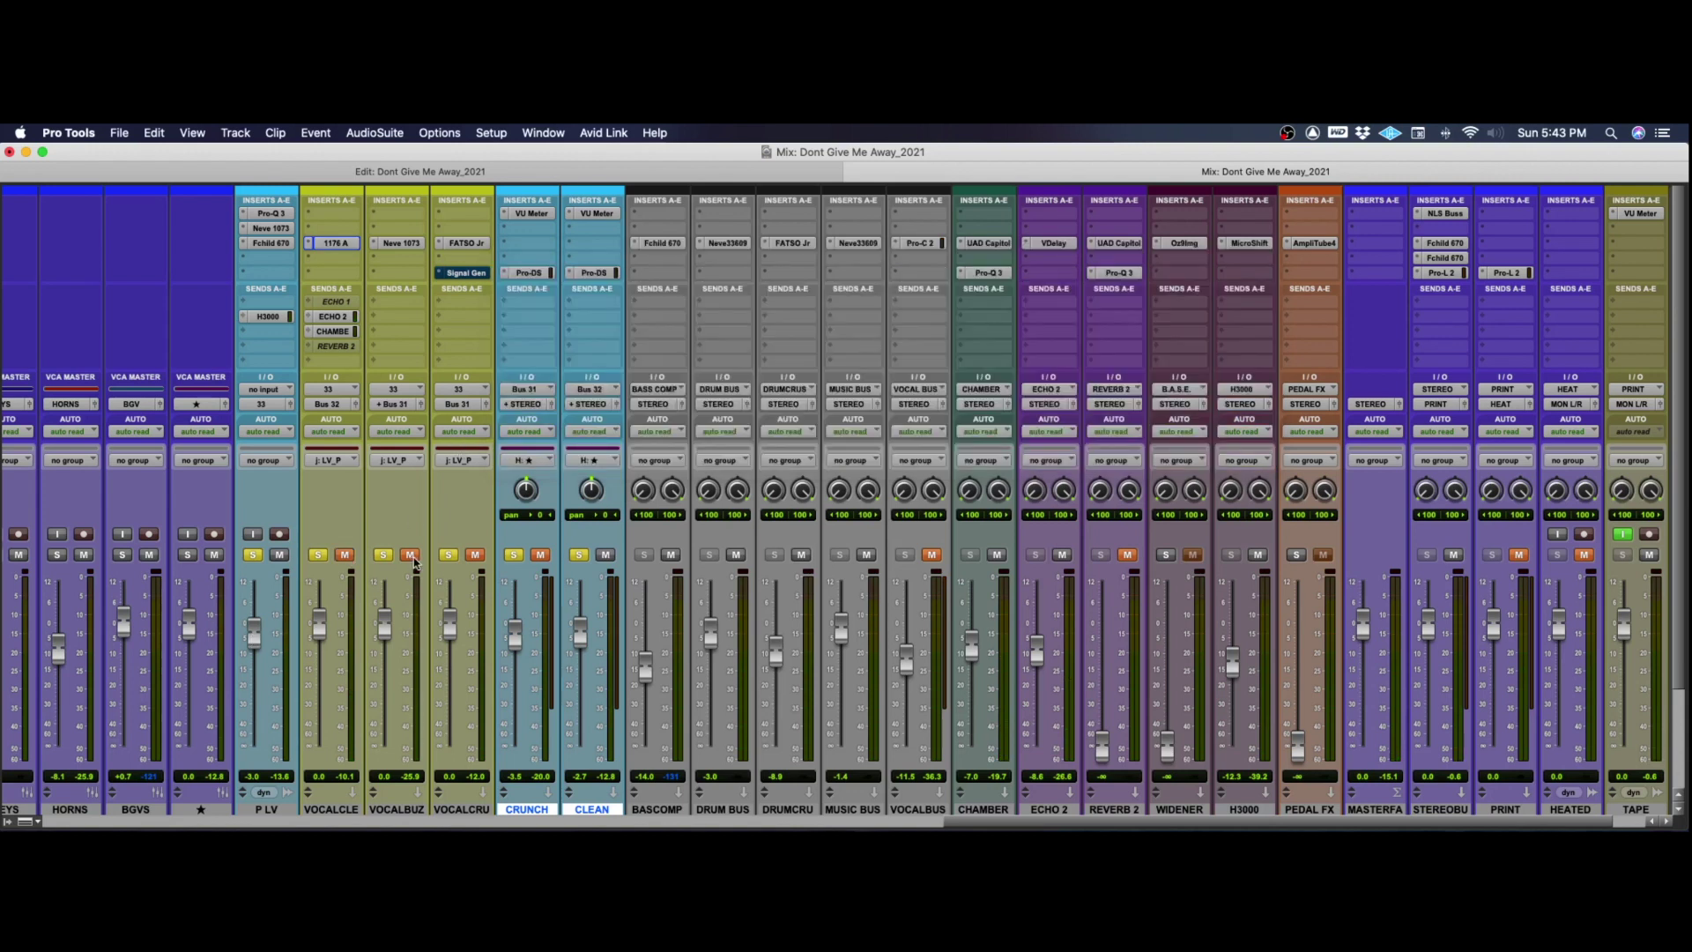
Unmute VOCAL BUZZ, audition it during playback with its Neve 1073 open, and close the plugin.
left_click(411, 555)
left_click(410, 244)
left_click_drag(627, 216, 696, 192)
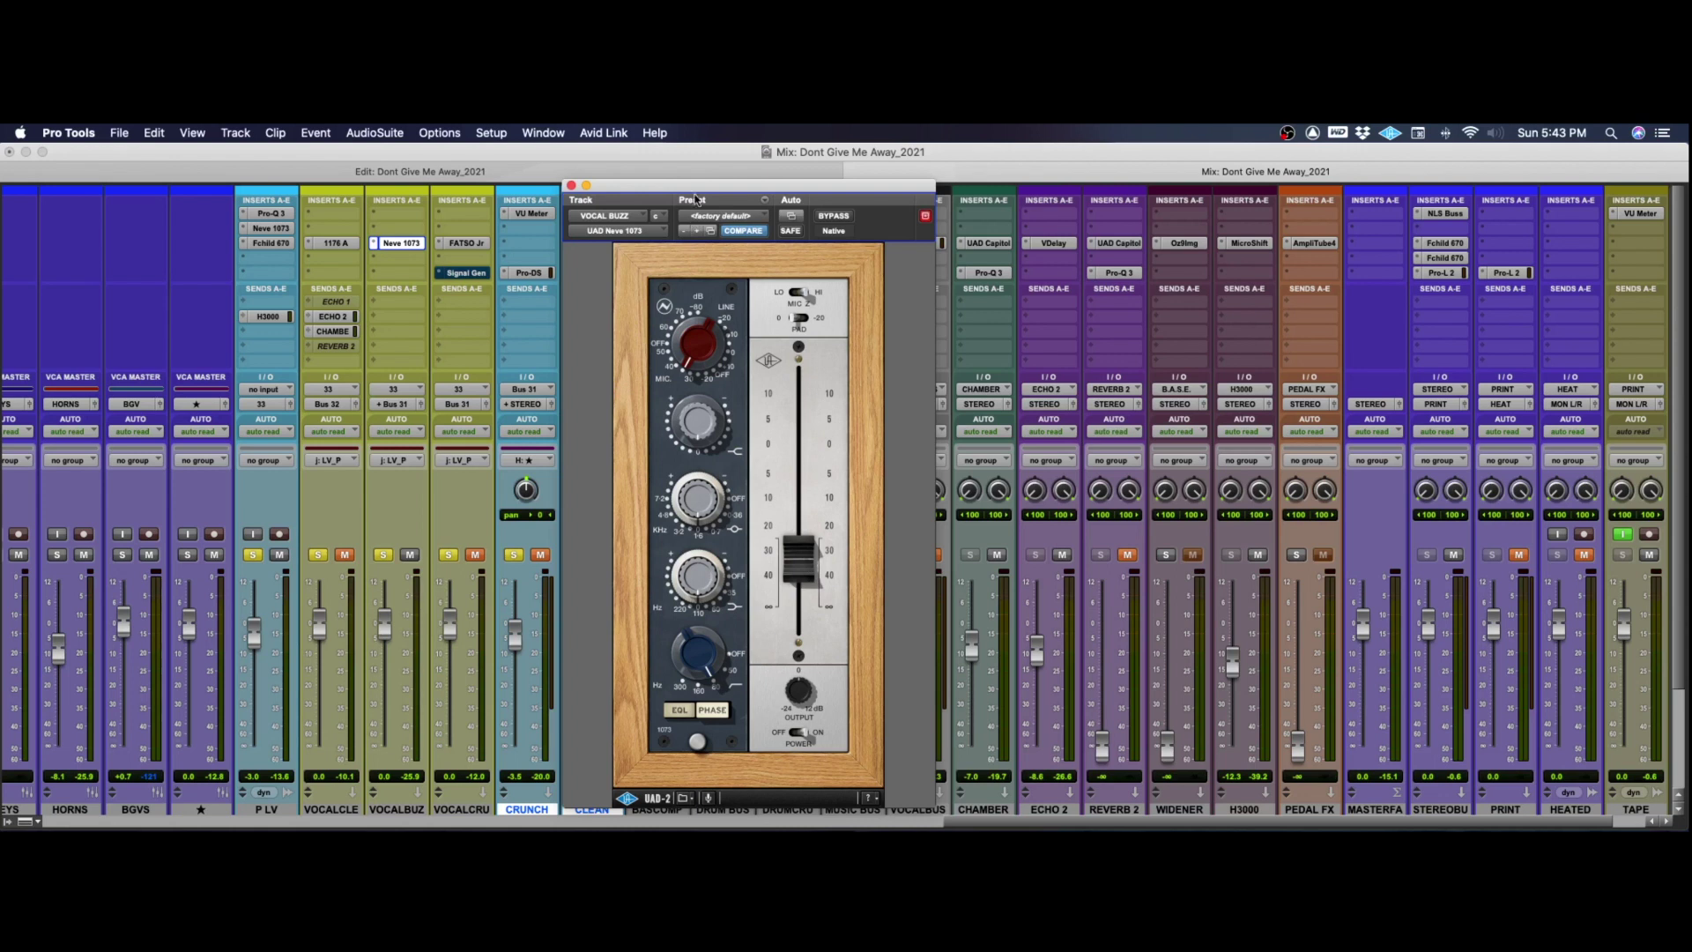
left_click_drag(701, 191, 868, 175)
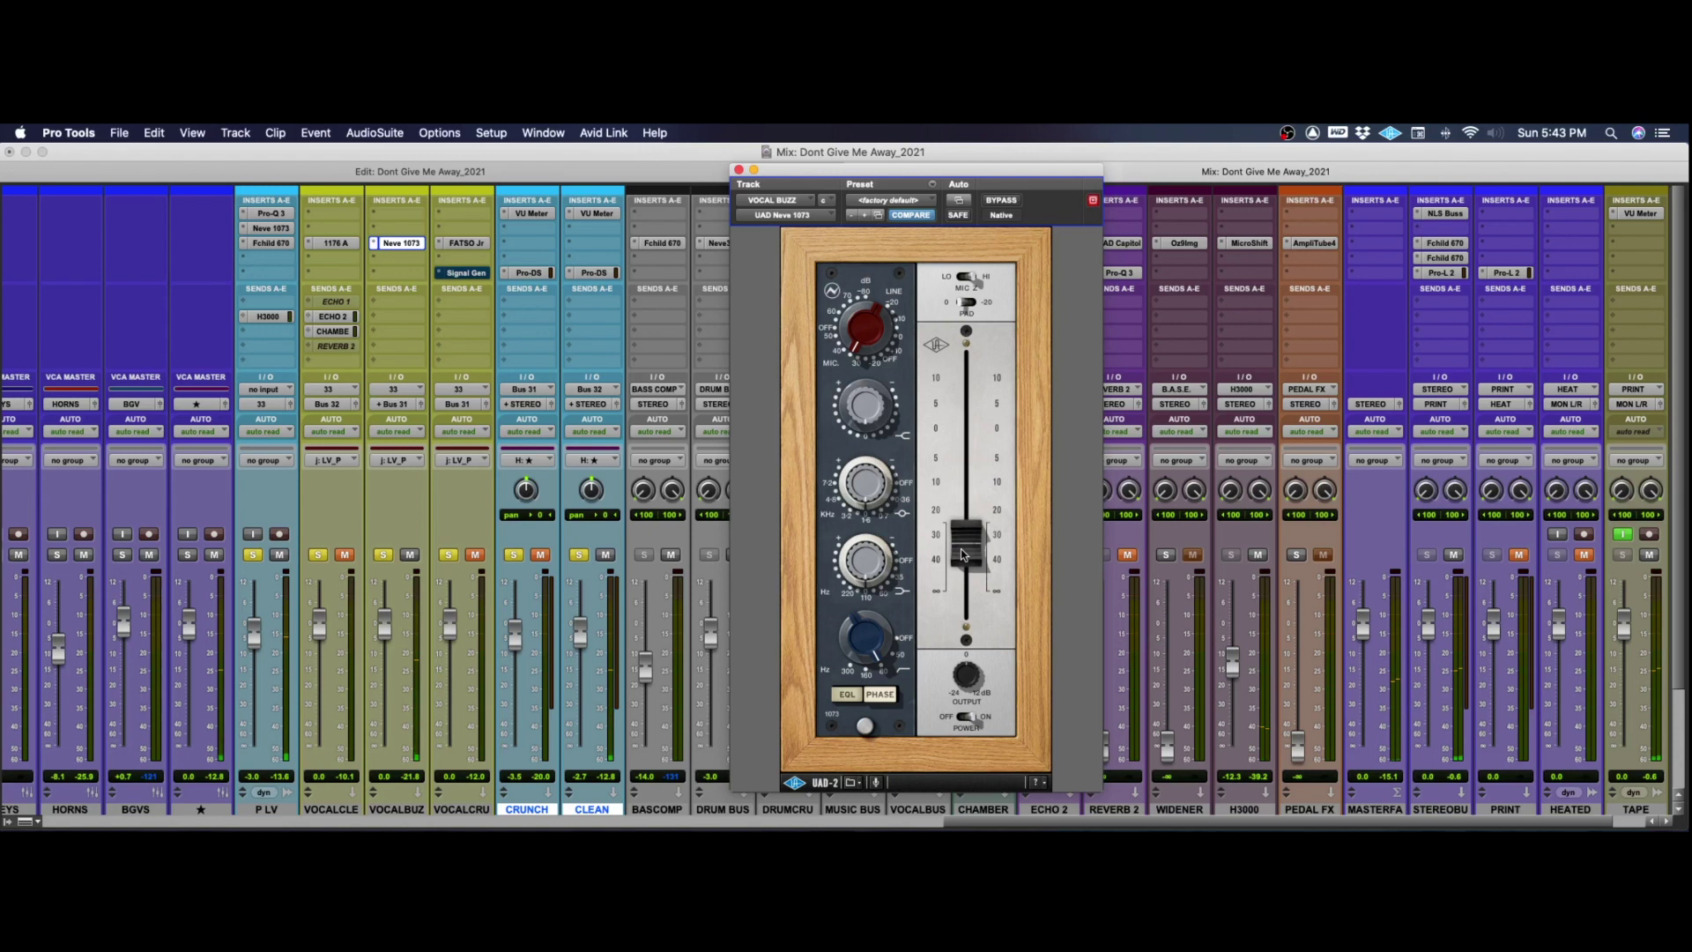
left_click_drag(962, 555, 962, 552)
left_click(738, 169)
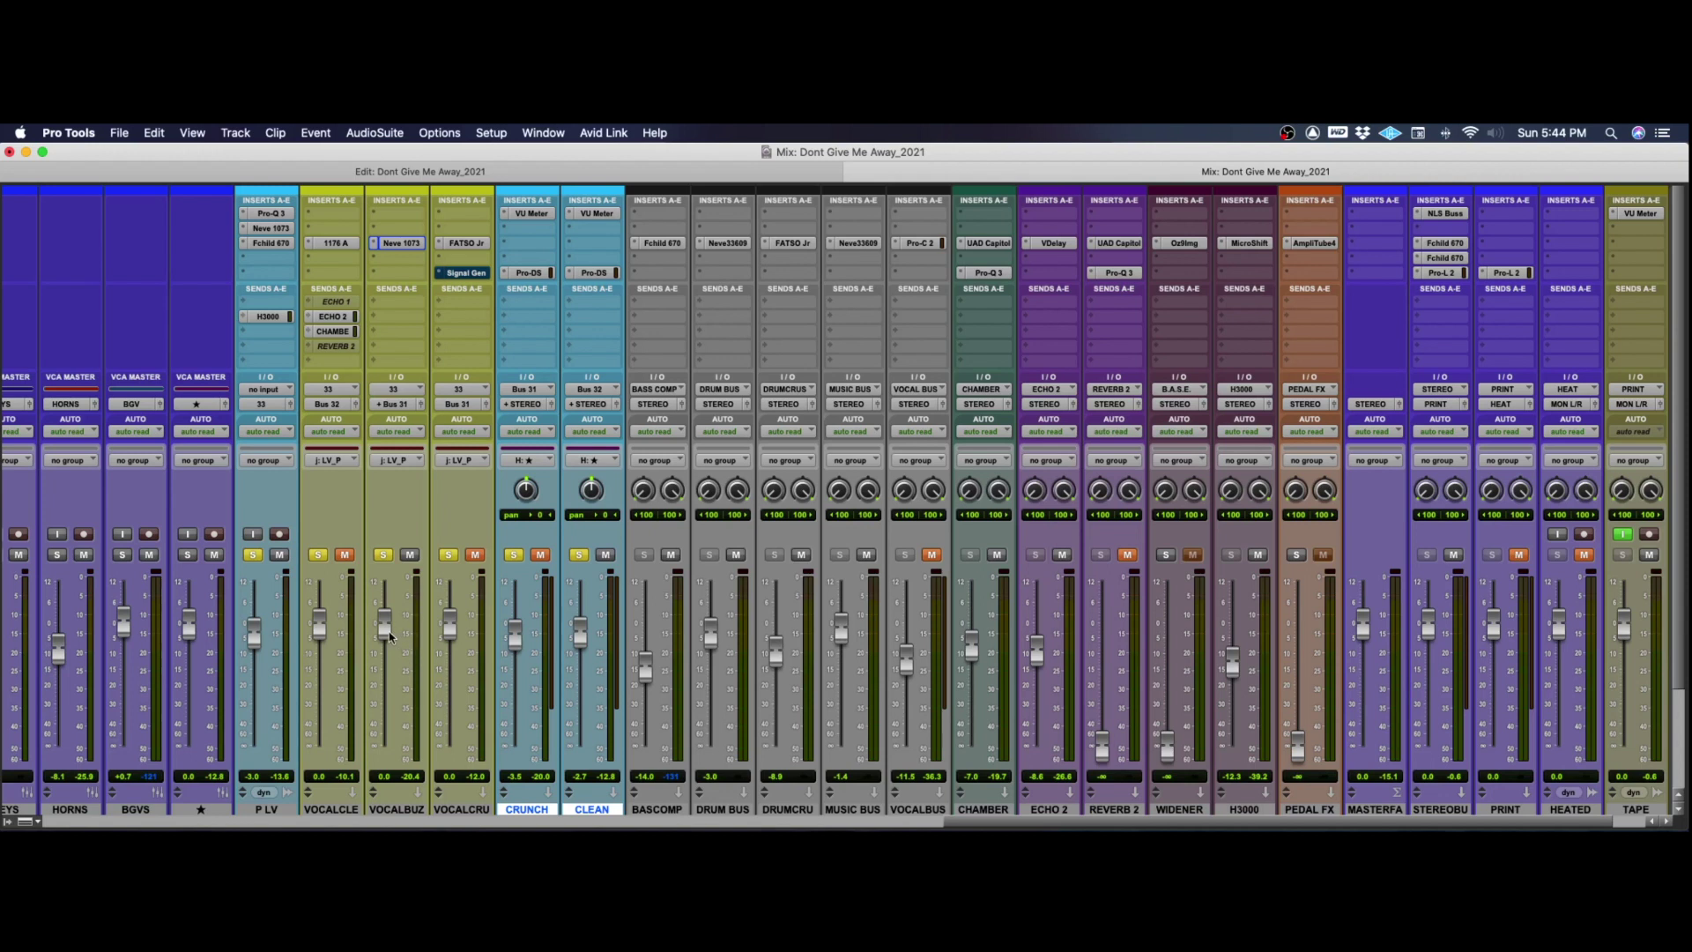
Pull the VOCAL BUZZ fader down briefly, reset it to 0.0 dB, and mute the track.
left_click_drag(389, 636, 399, 714)
left_click(398, 714, "alt")
left_click(408, 557)
Examine the FATSO Jr on VOCAL CRUSH with the CRUNCH track unmuted, and close the plugin.
left_click(465, 243)
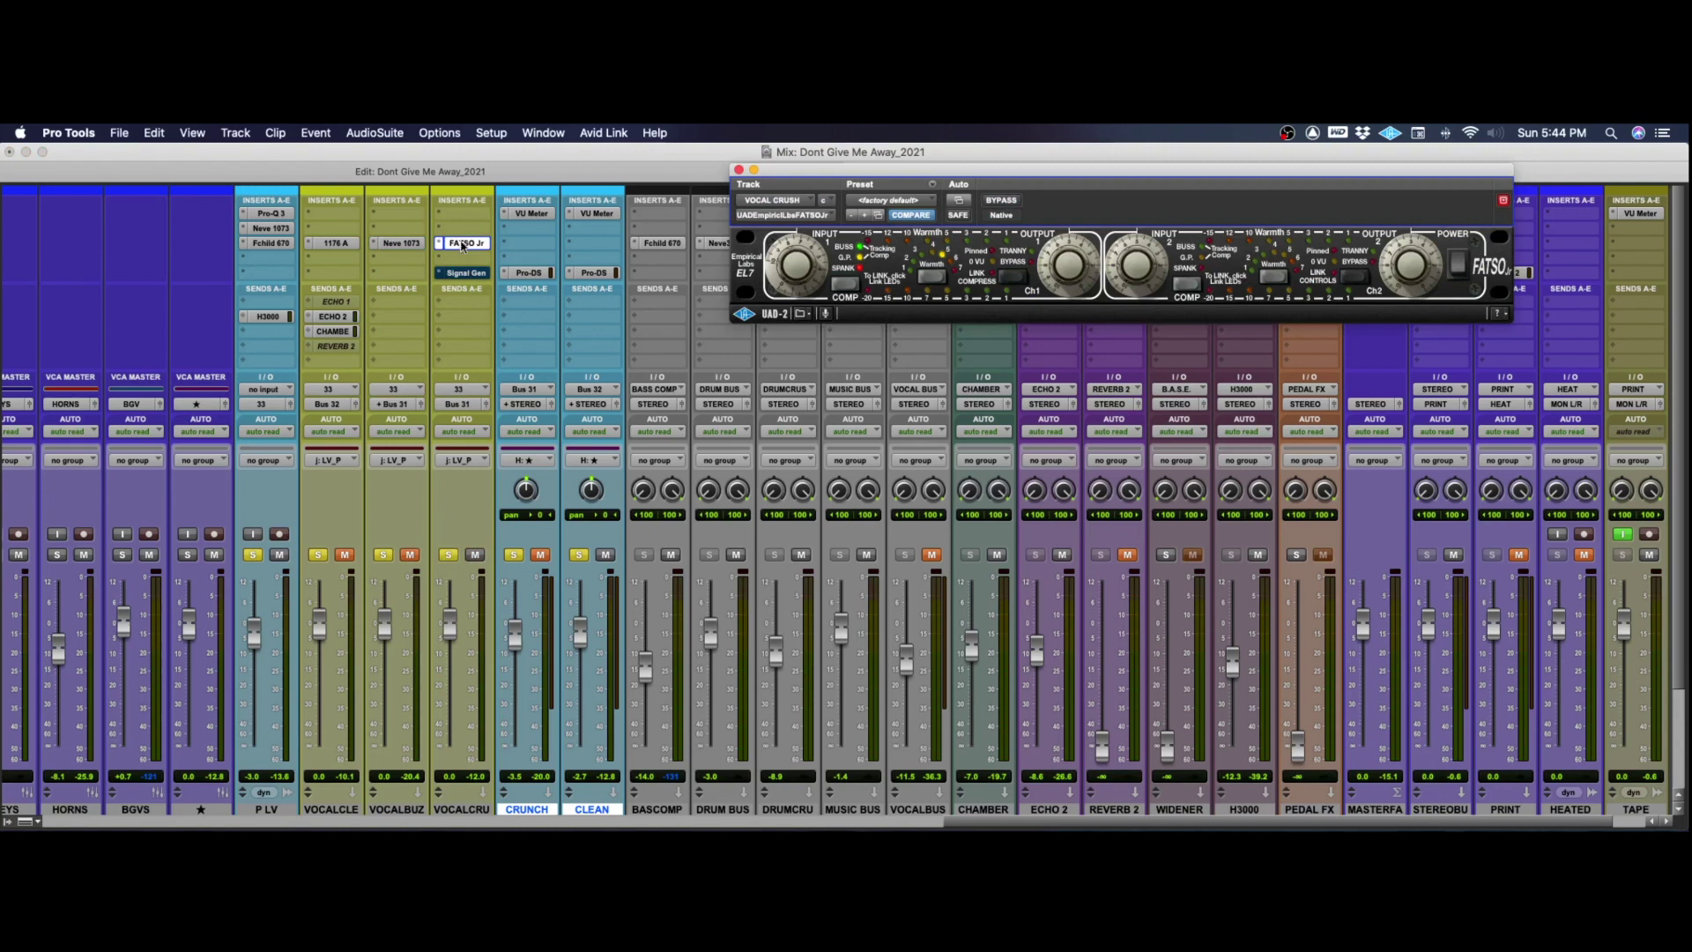
left_click_drag(897, 177, 721, 335)
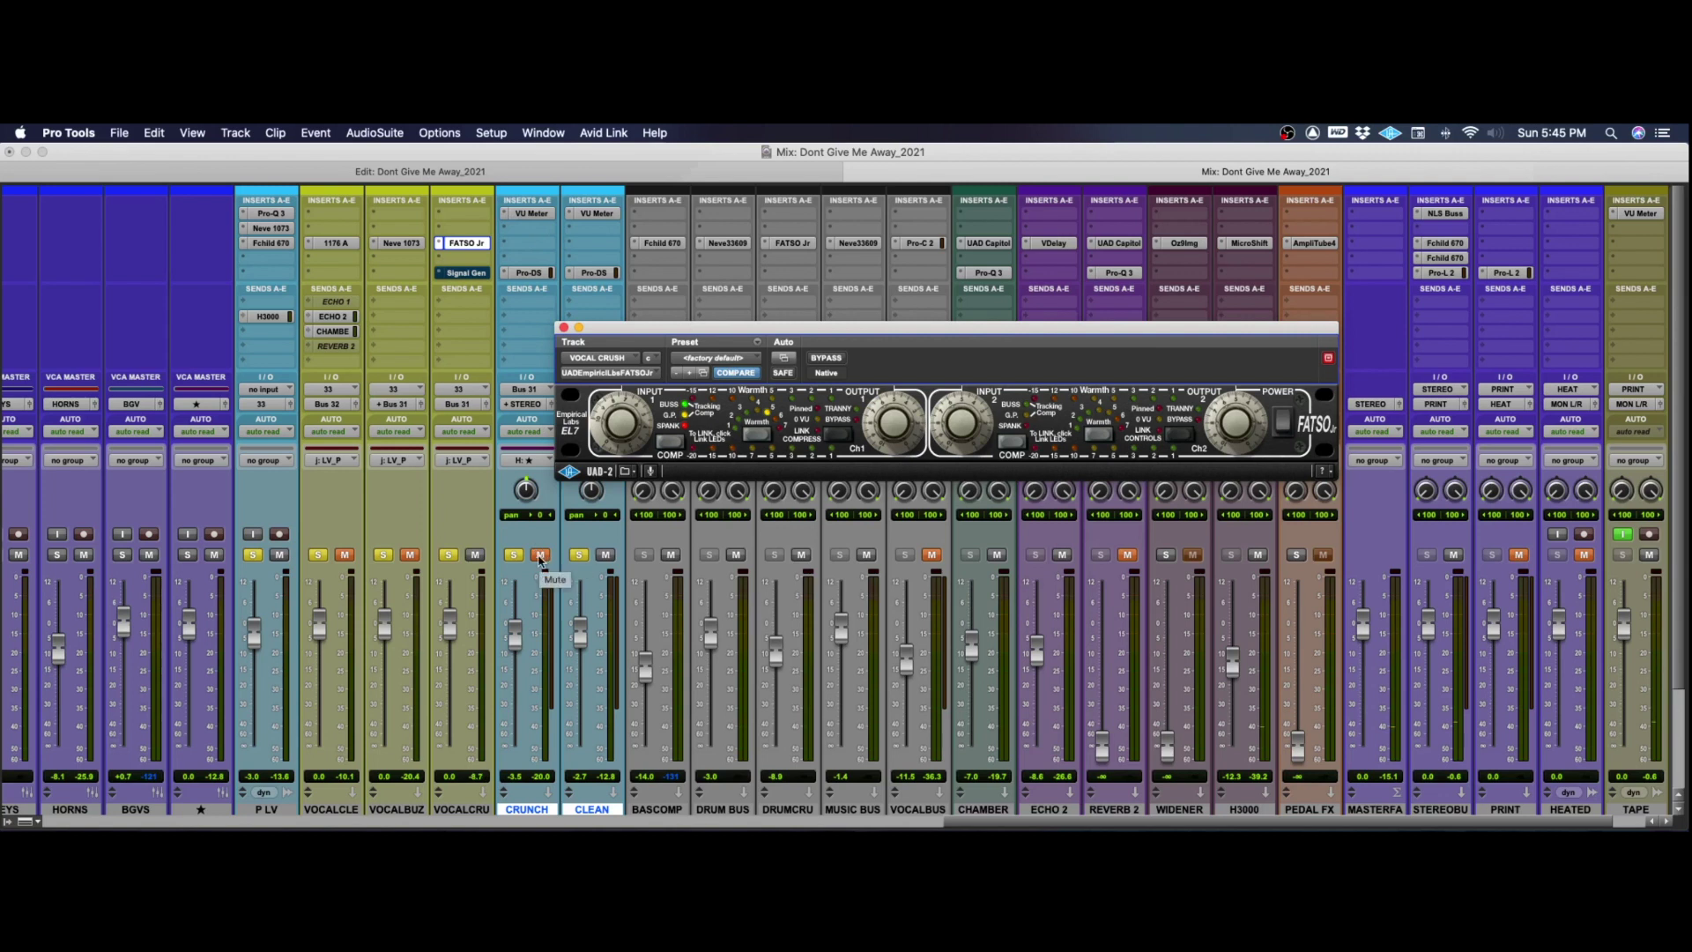
left_click(539, 555)
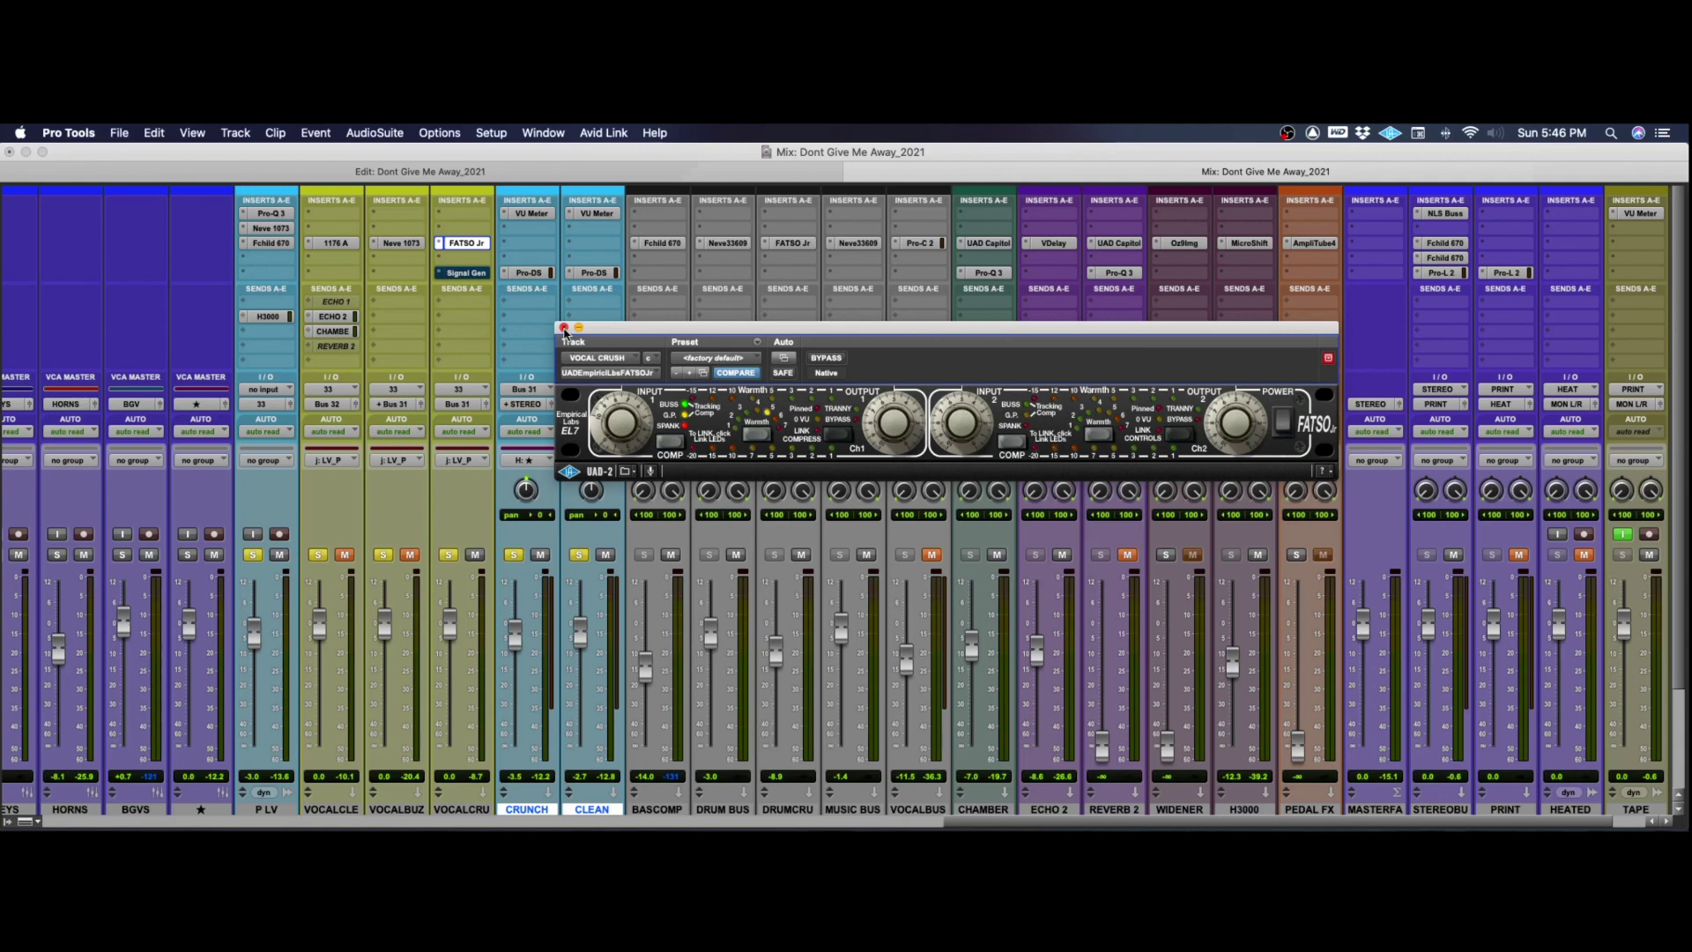
left_click(565, 328)
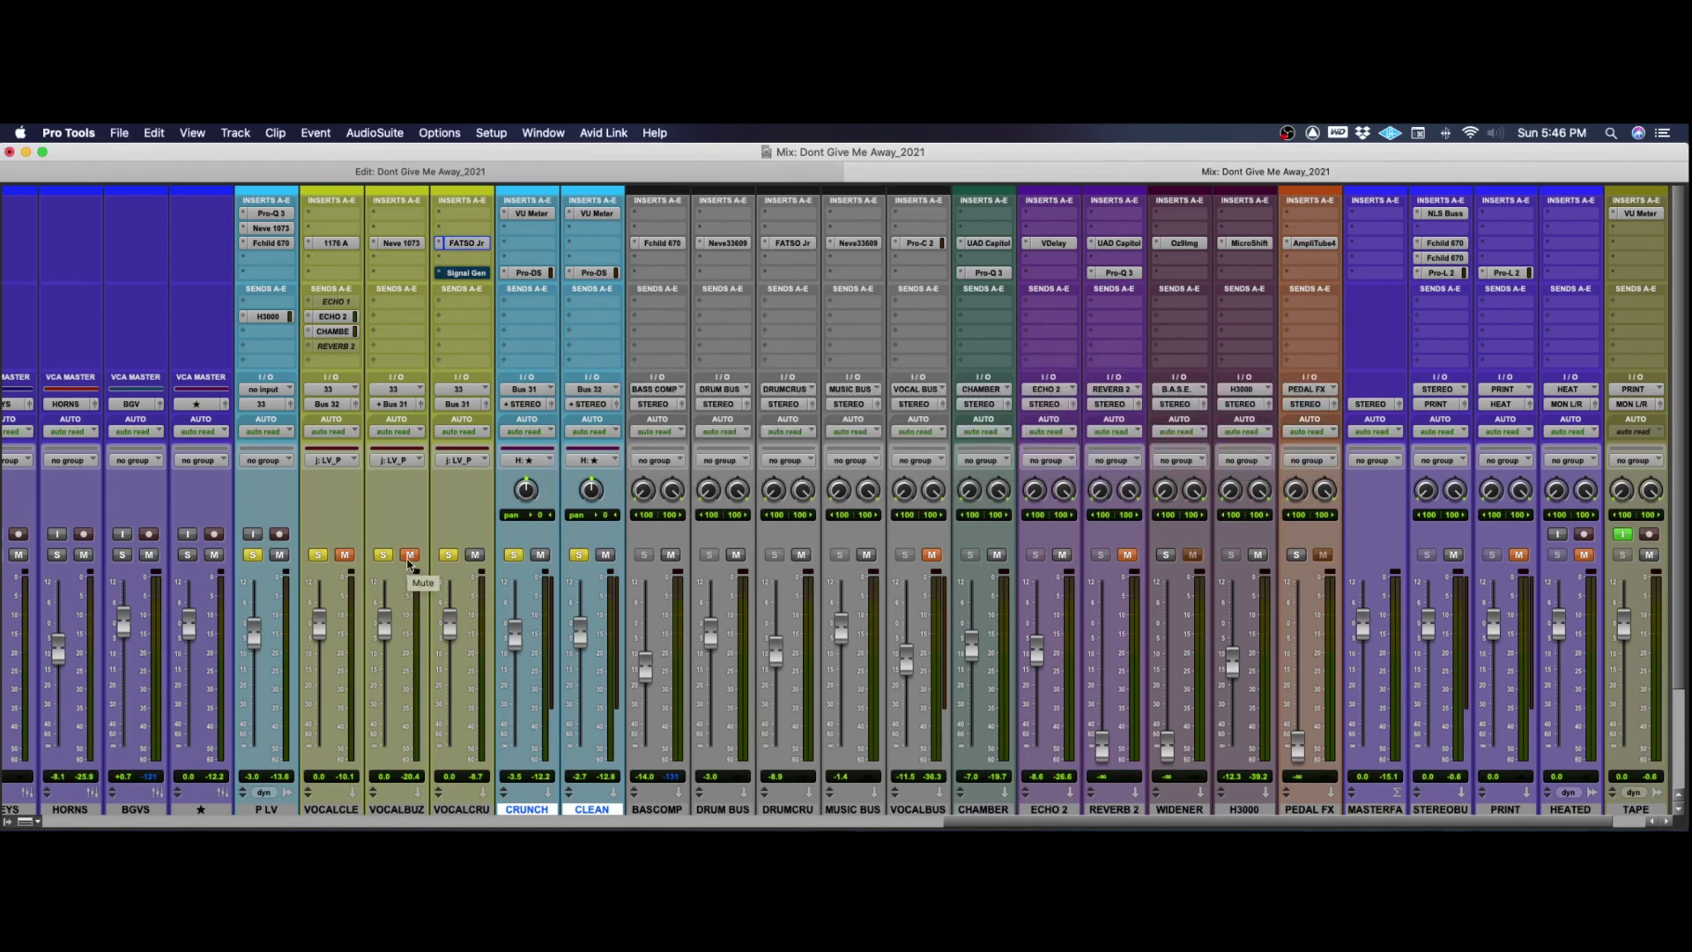
Unmute the parallel vocal tracks and place the CRUNCH and CLEAN VU meters side by side.
left_click(475, 555)
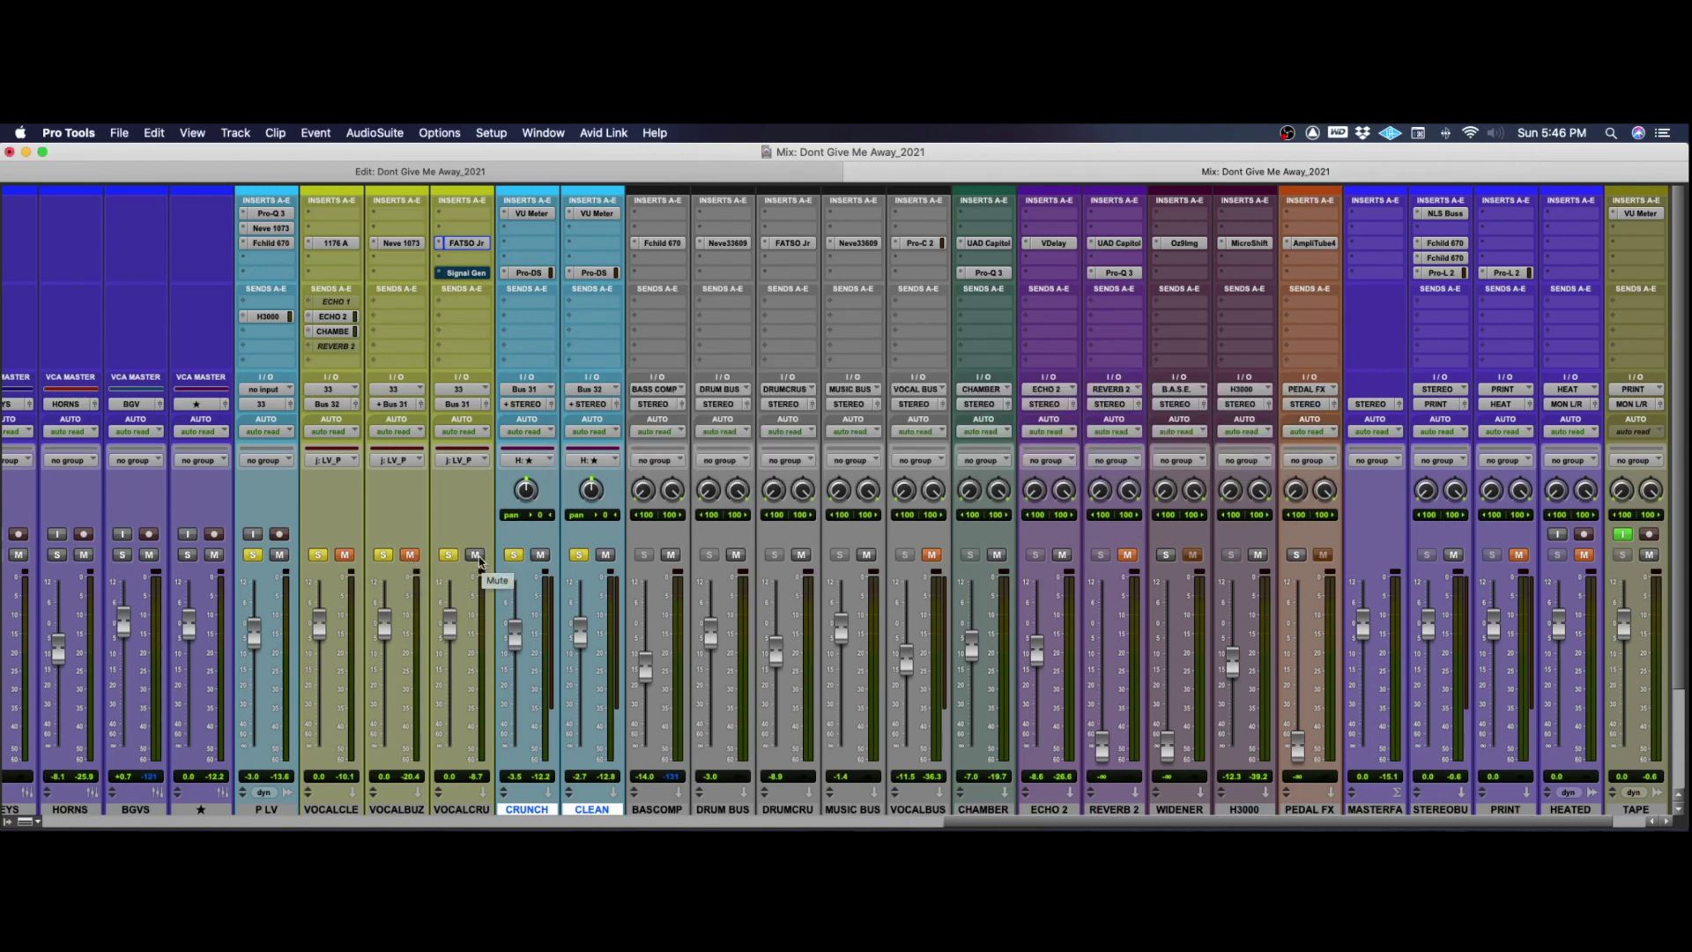
left_click(529, 214)
left_click_drag(739, 335, 811, 322)
left_click(996, 345)
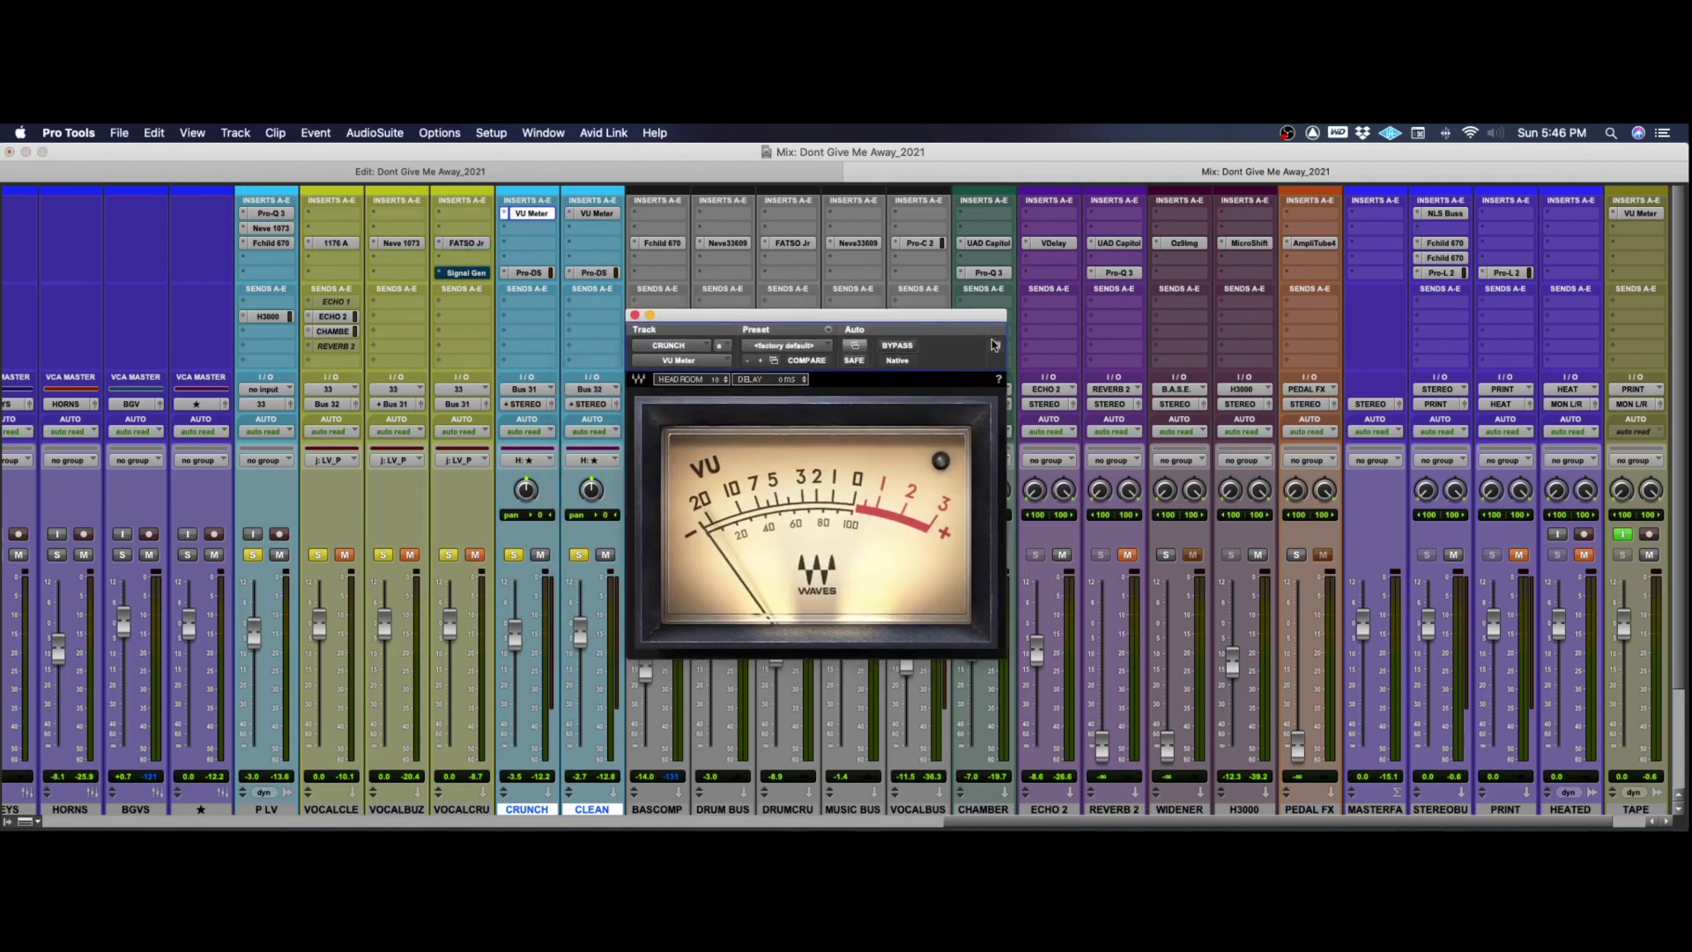
left_click(600, 214)
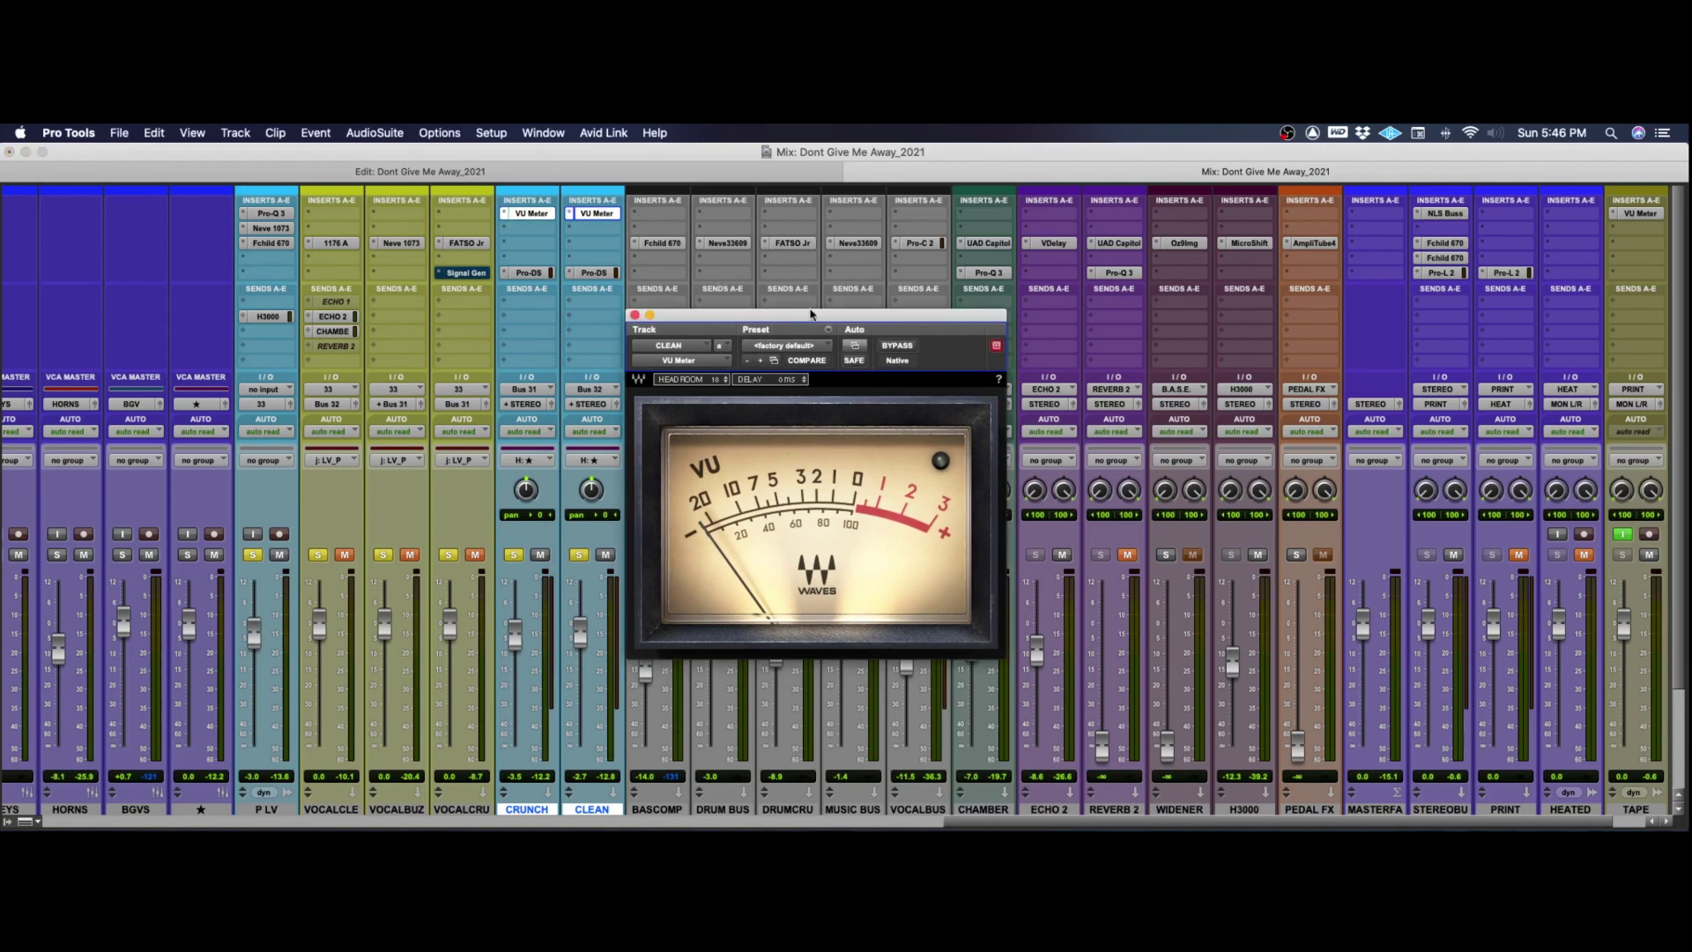
left_click_drag(826, 323, 1218, 323)
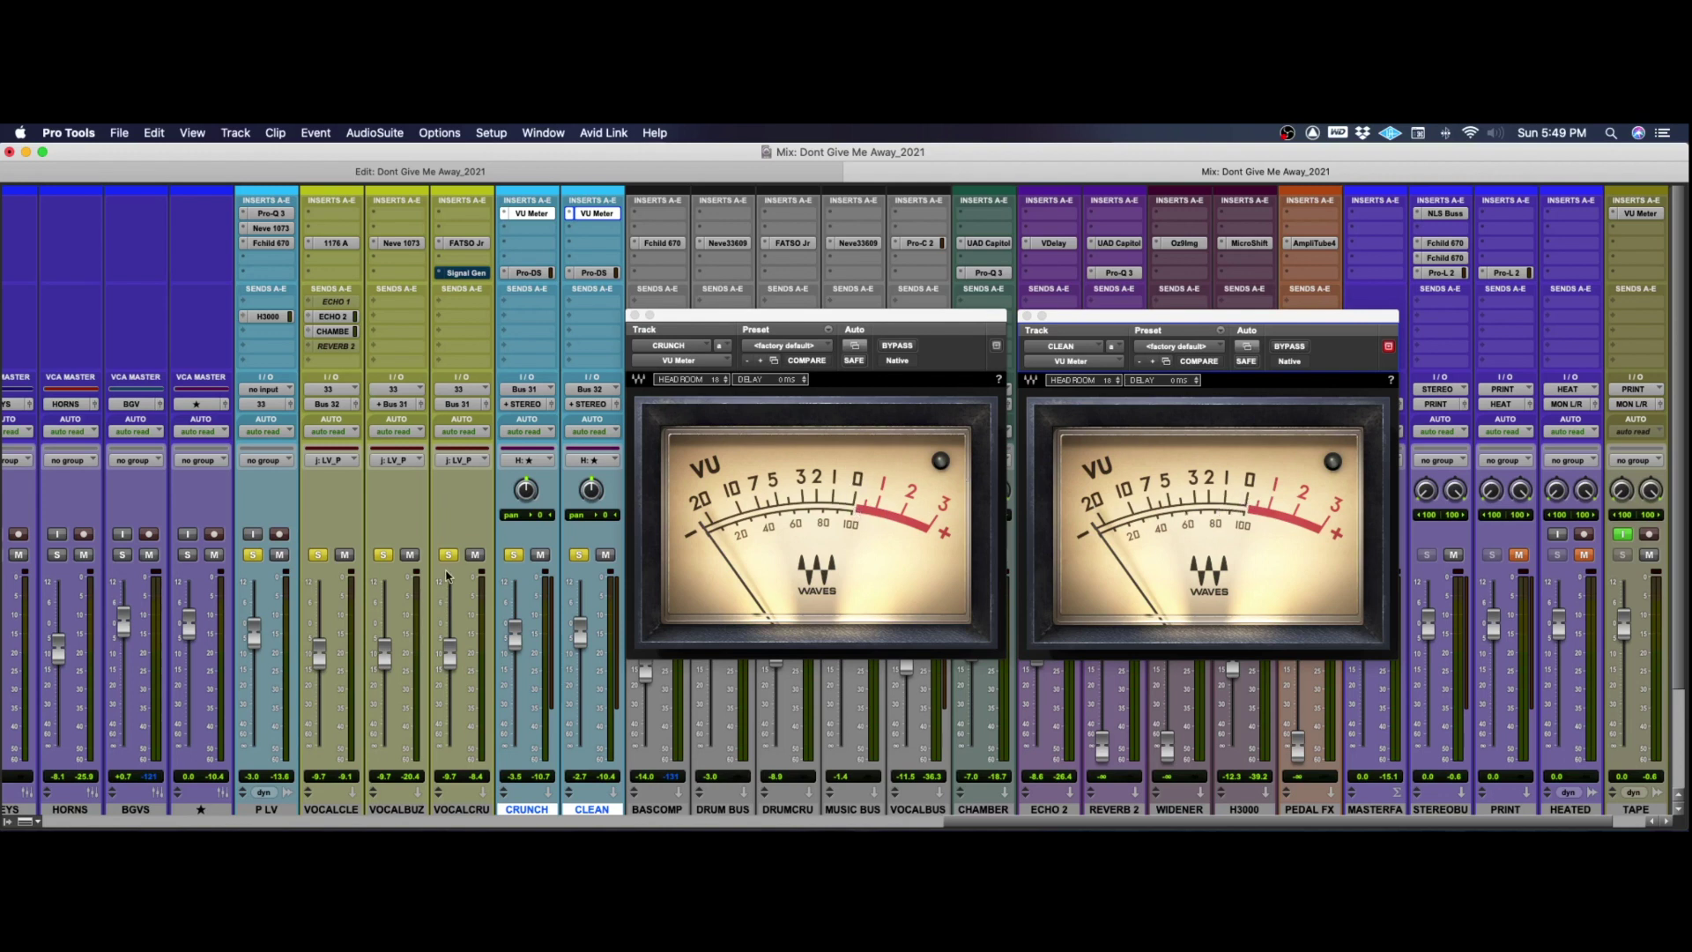
Play the vocal and set the three grouped parallel vocal faders to -4.3 dB while watching both VU meters.
key("space")
left_click_drag(384, 659, 386, 647)
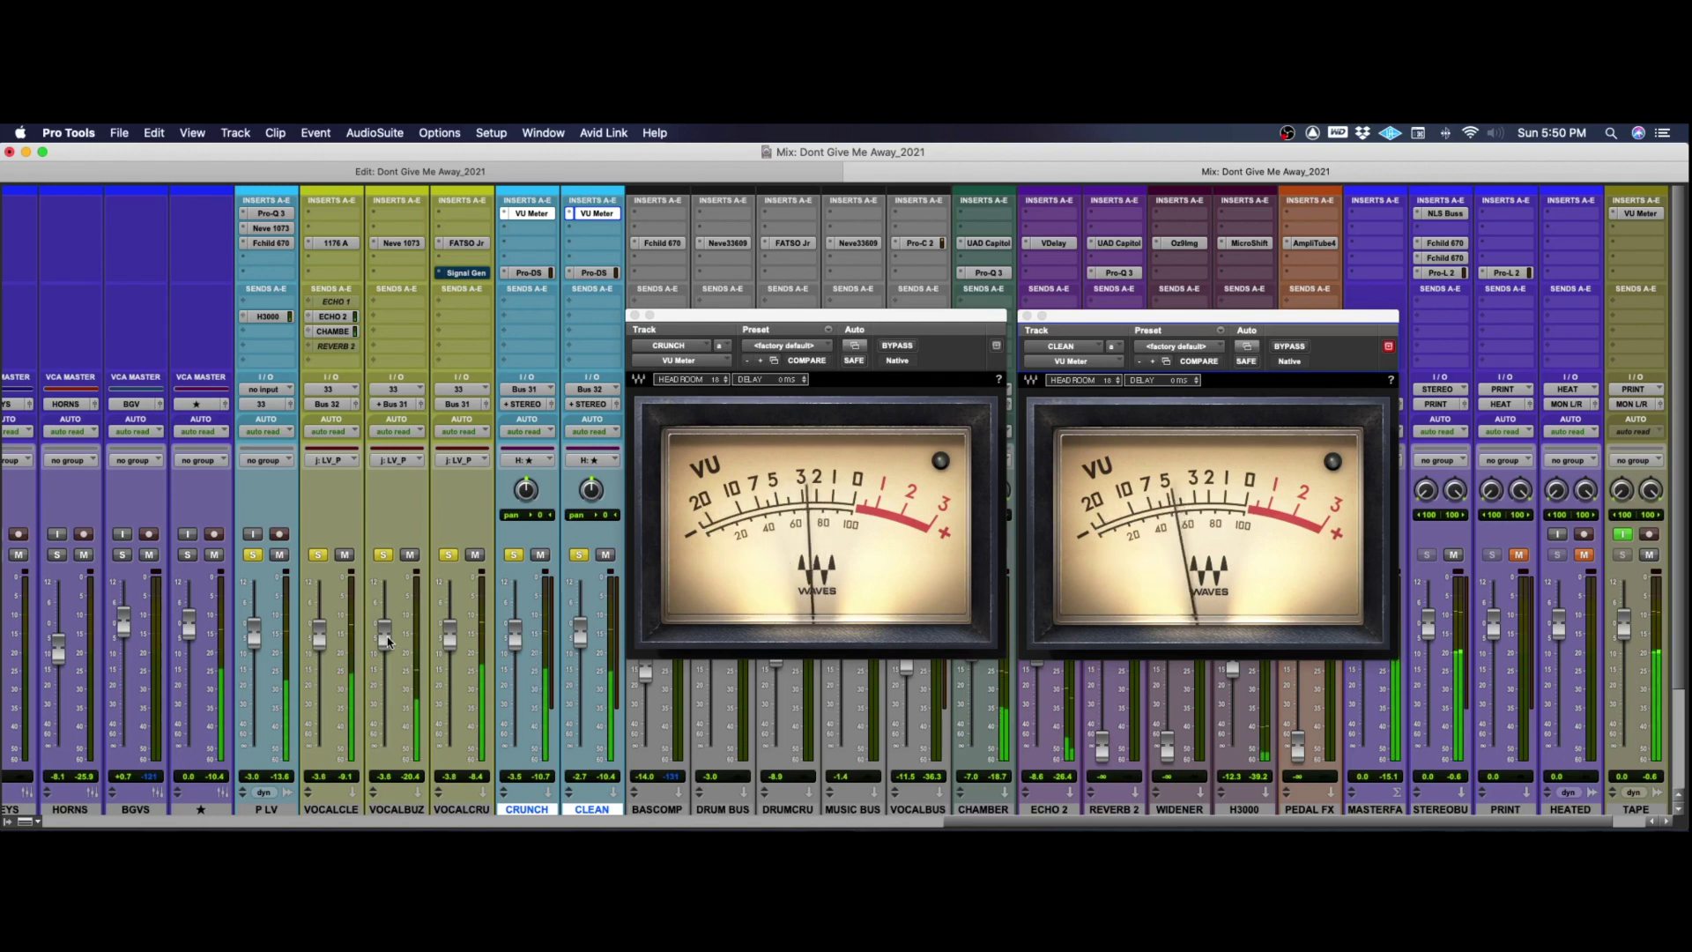
left_click_drag(387, 641, 387, 644)
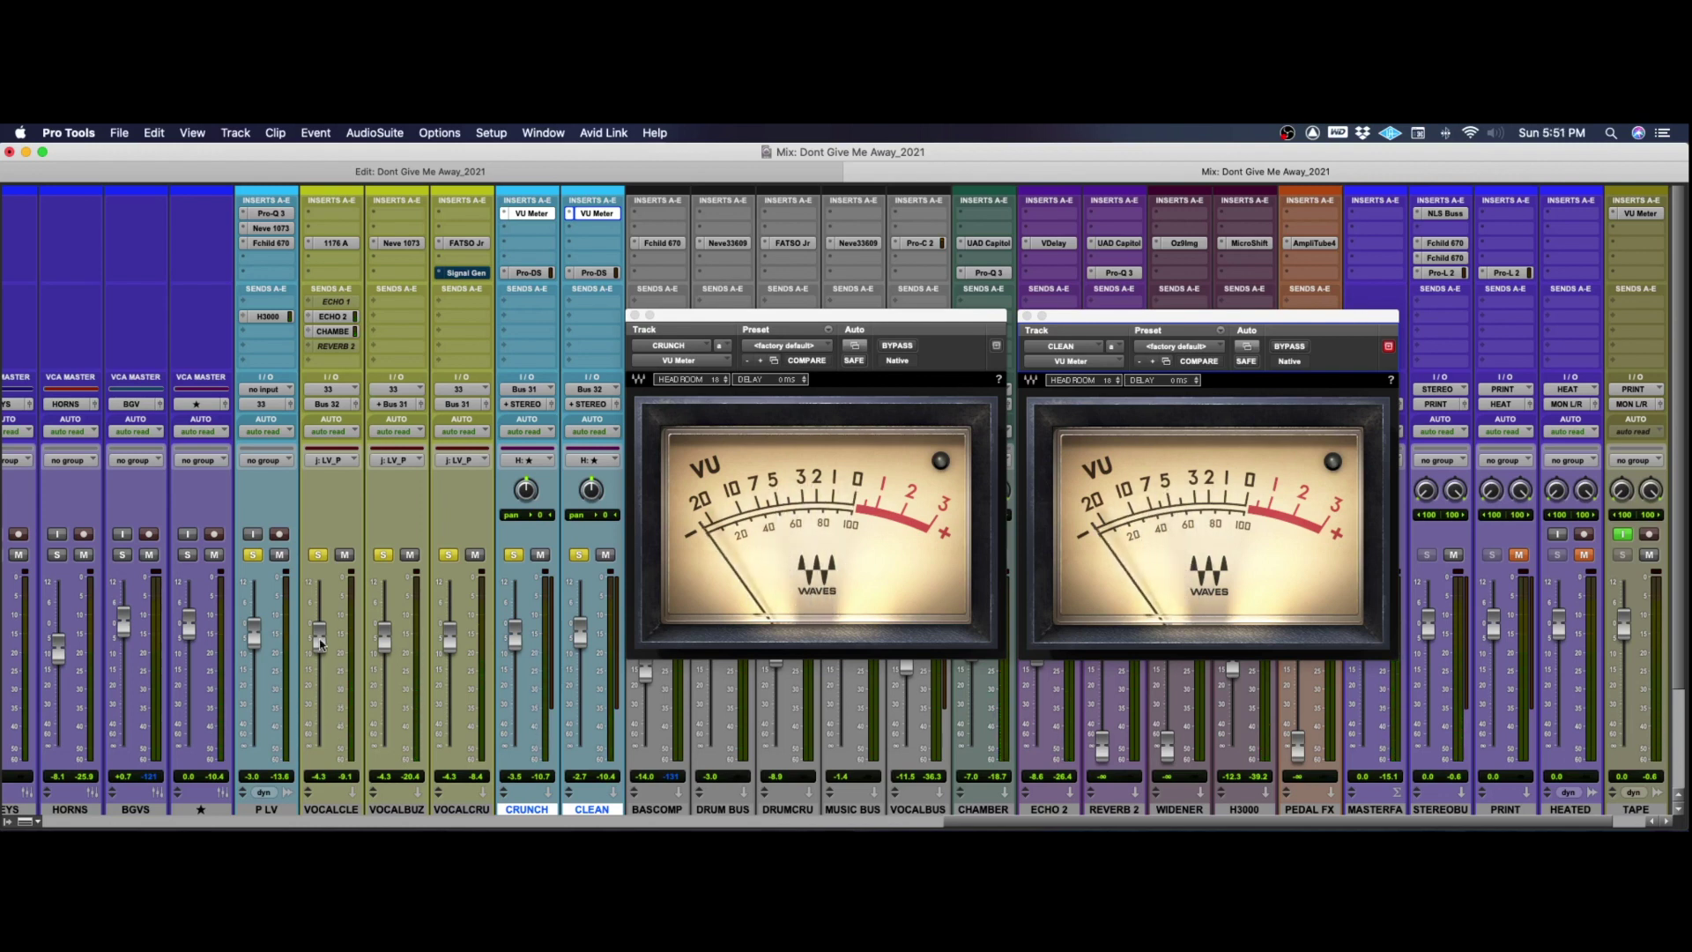
Set VOCAL CLEAN to -2.2 dB and VOCAL CRUSH to -2.7 dB by checking playback levels, and close both VU meters.
left_click_drag(321, 646, 322, 639)
left_click_drag(324, 636, 324, 633)
key("space")
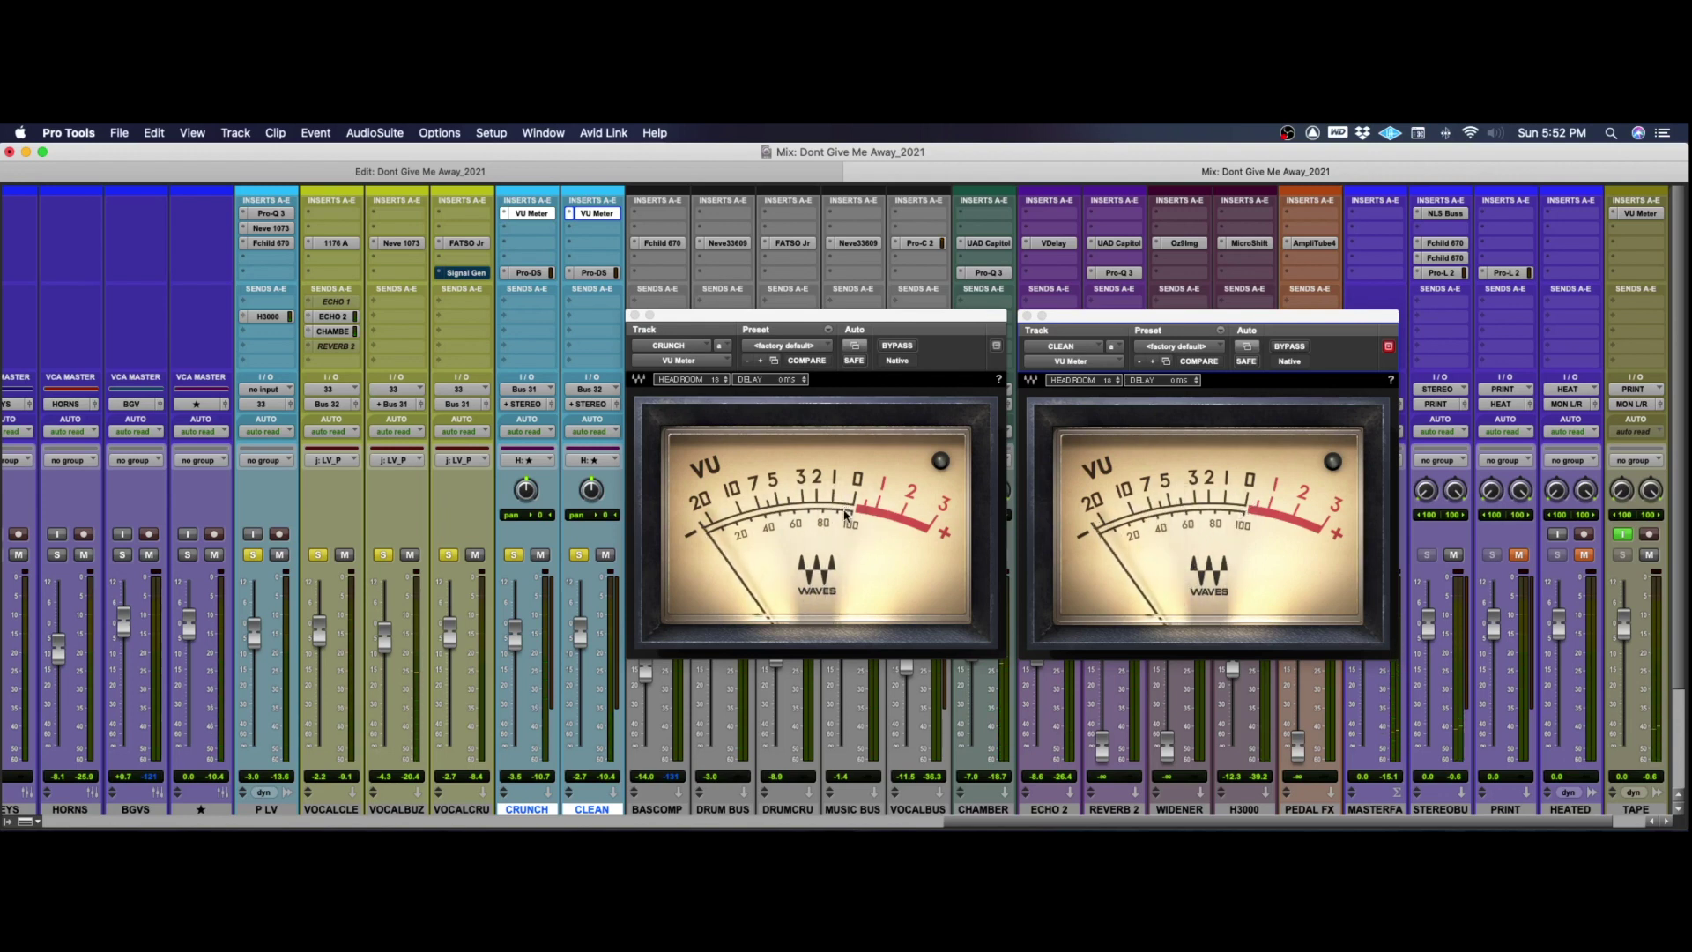
left_click(634, 314)
left_click(1027, 317)
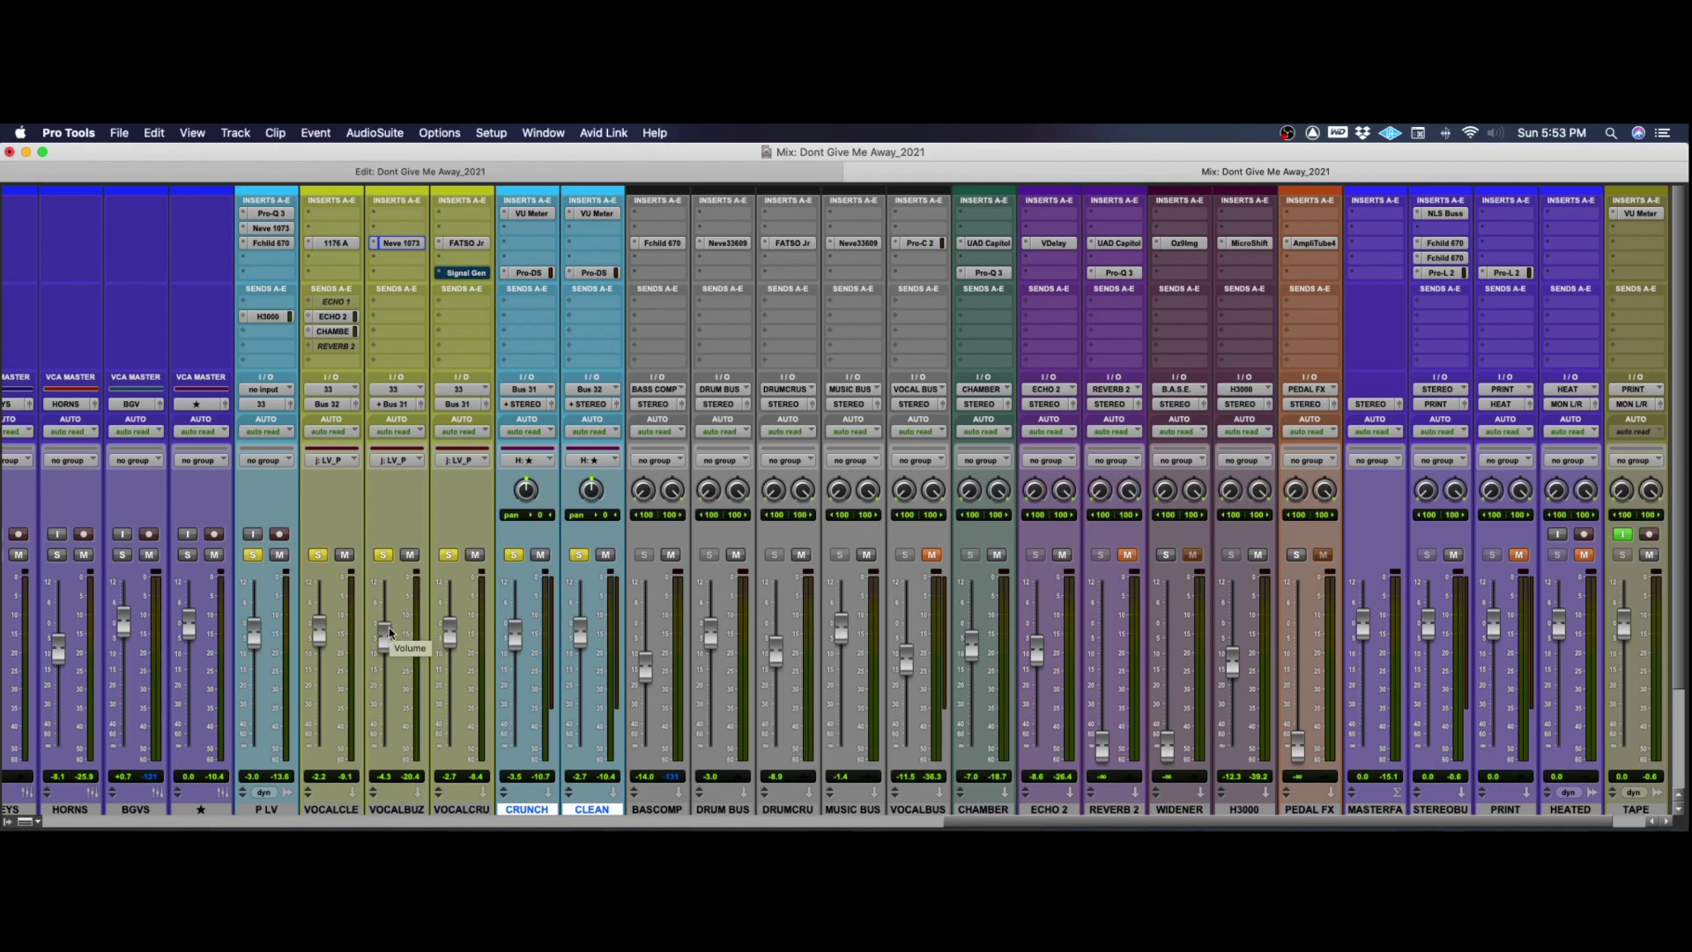
Reopen the Neve 1073 on VOCAL BUZZ, examine its output fader setting, and close the plugin.
left_click(401, 243)
left_click_drag(1137, 212, 832, 208)
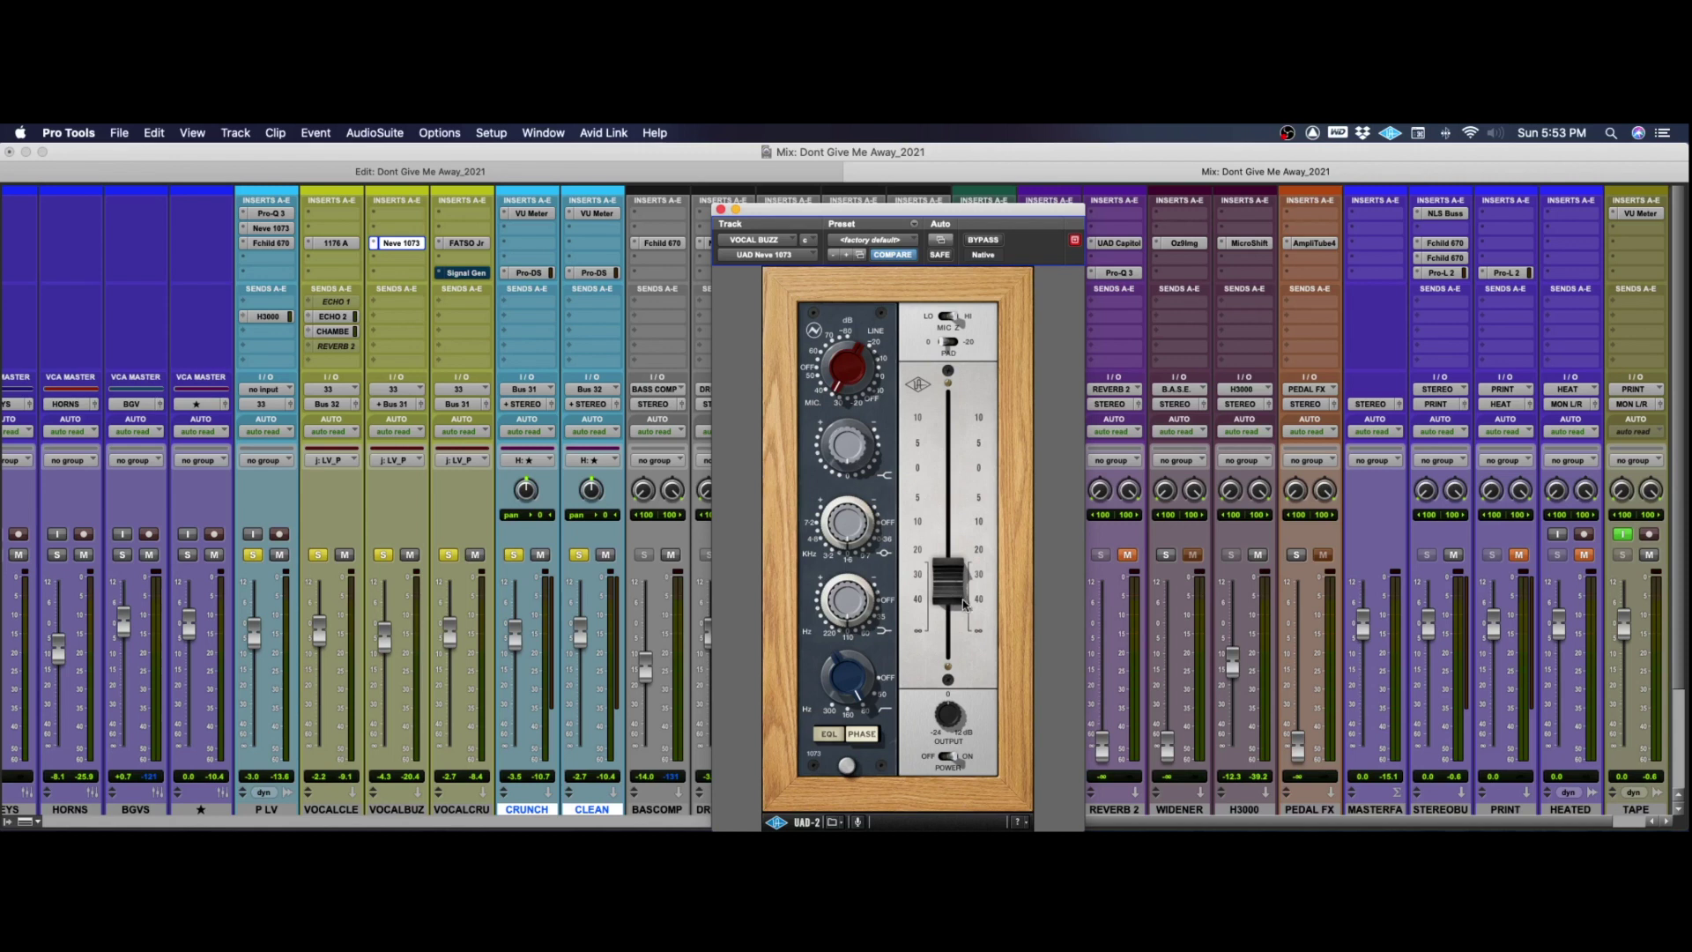
left_click(721, 210)
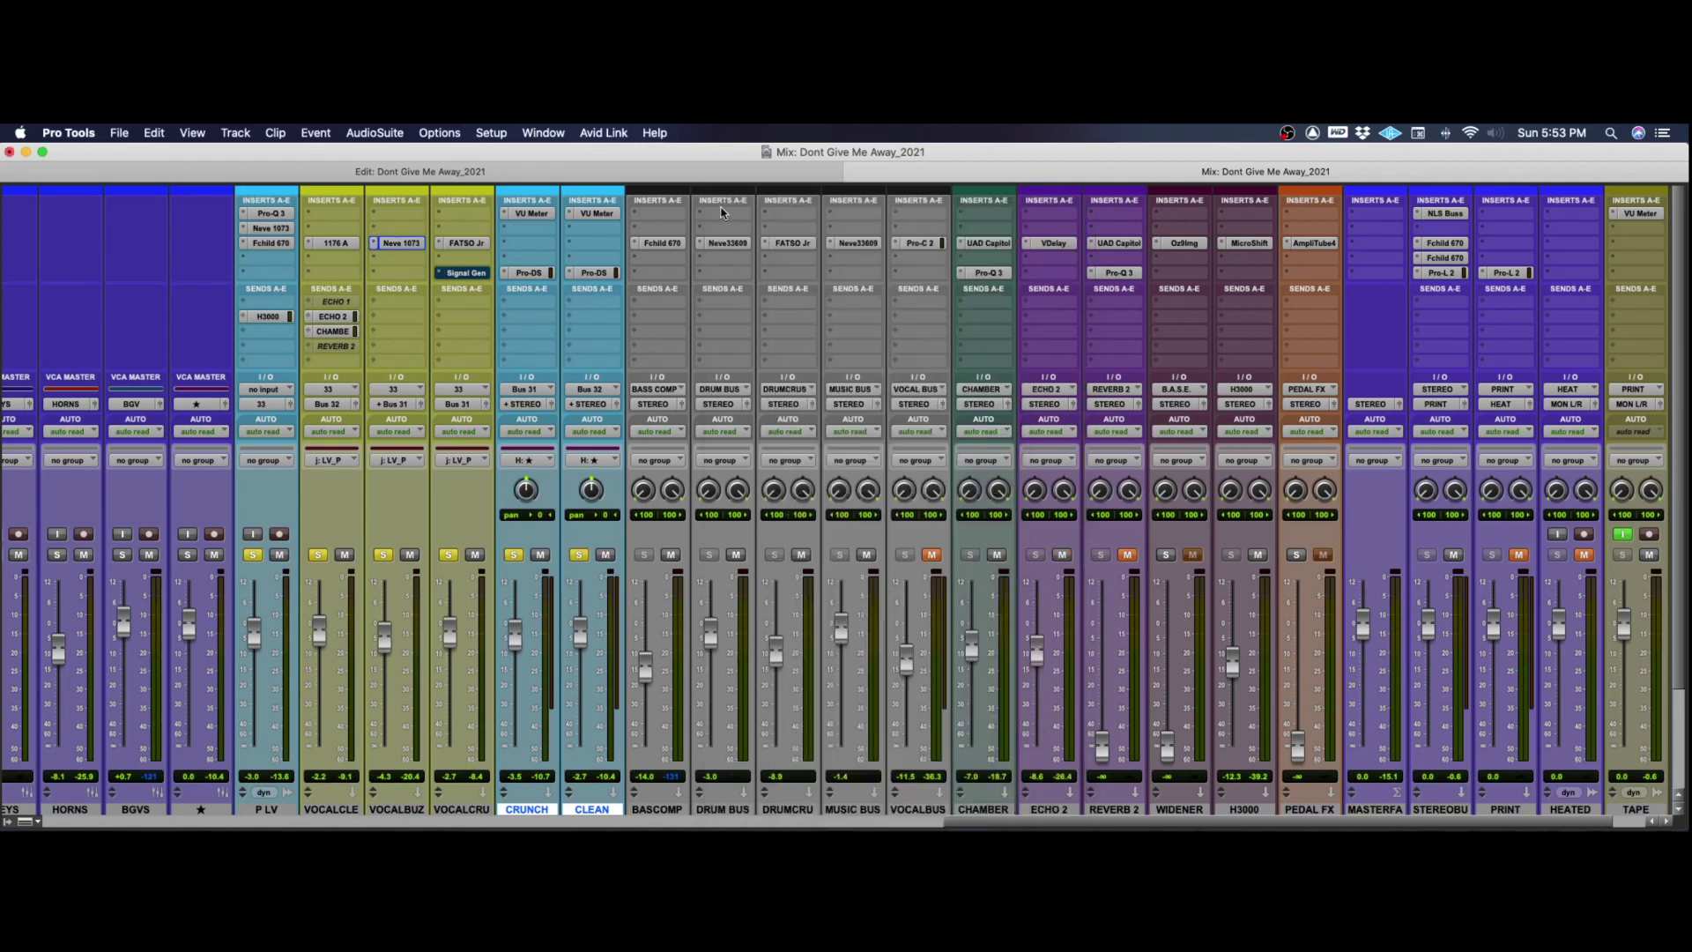
Examine the FabFilter Pro-DS de-esser settings on the CRUNCH track, and close the plugin.
left_click(529, 272)
left_click(529, 273)
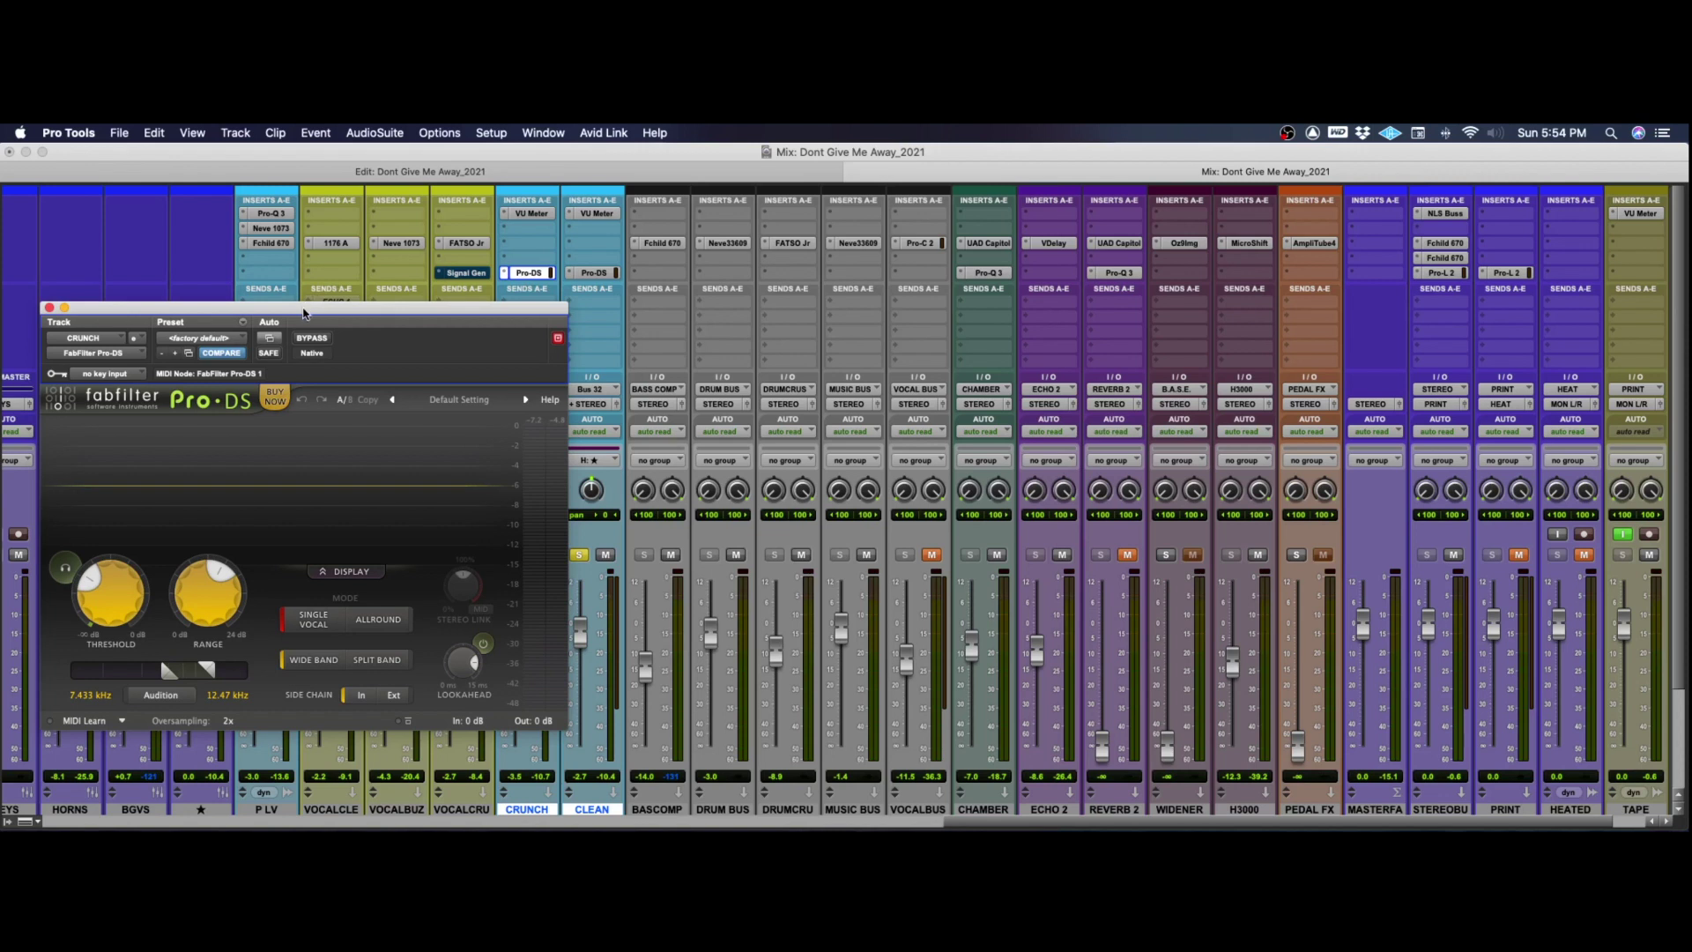
left_click(50, 308)
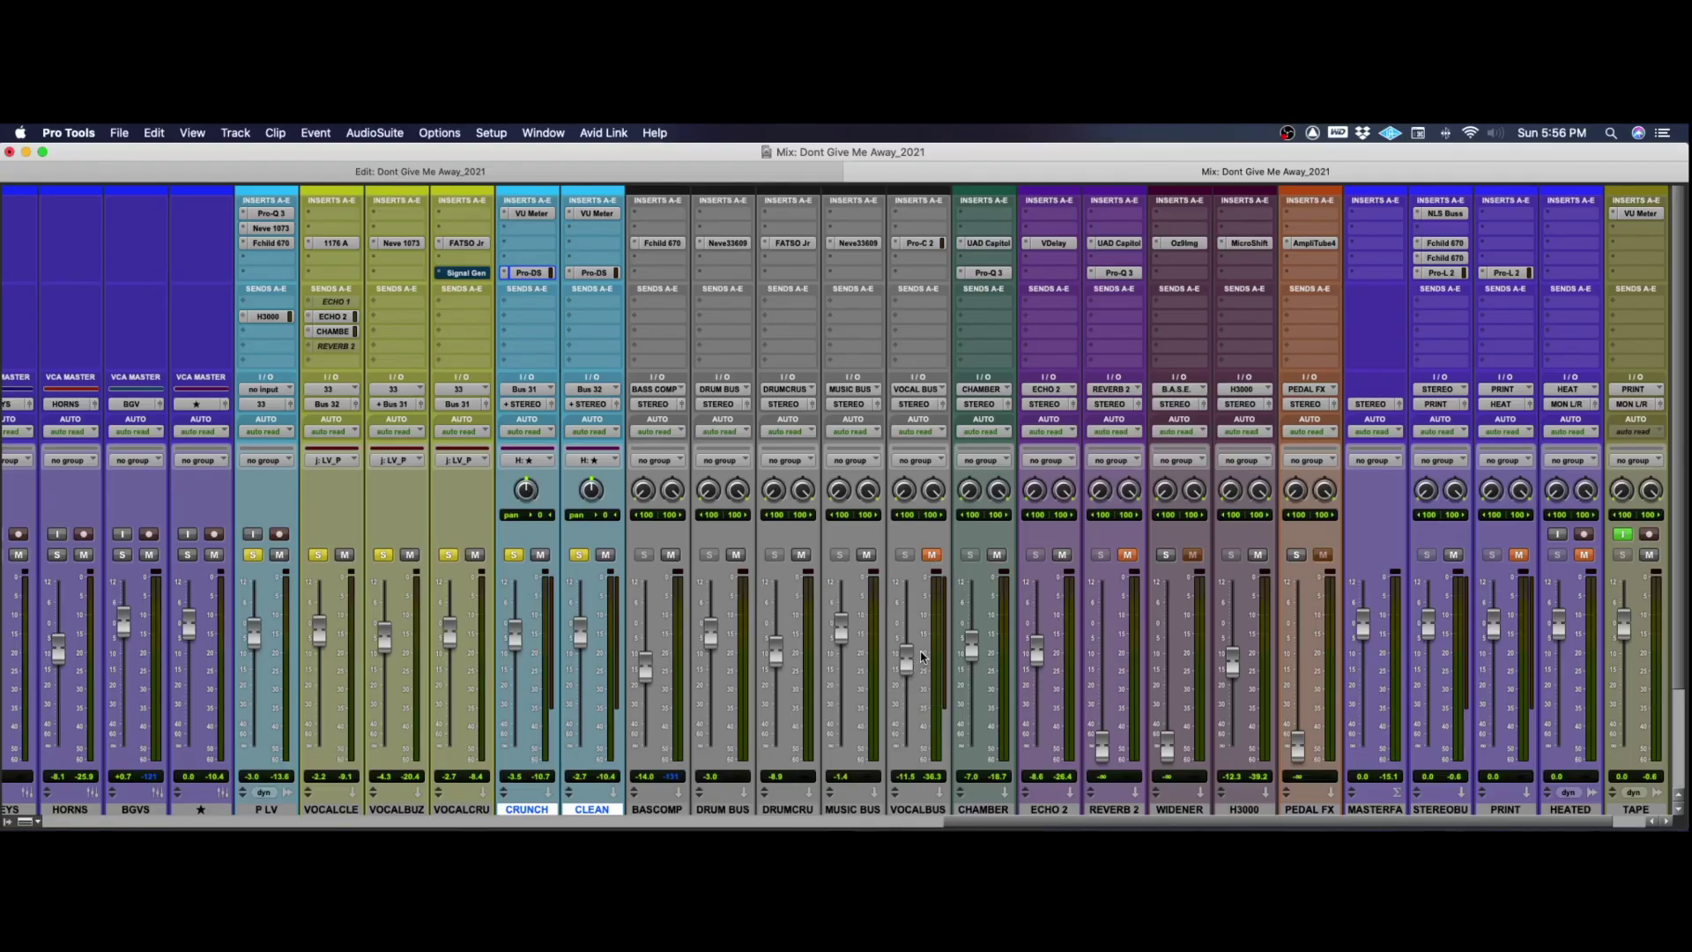
Examine the Pro-C 2 compressor on VOCAL BUS, and audition the vocal with that bus unmuted before muting it again.
left_click(920, 244)
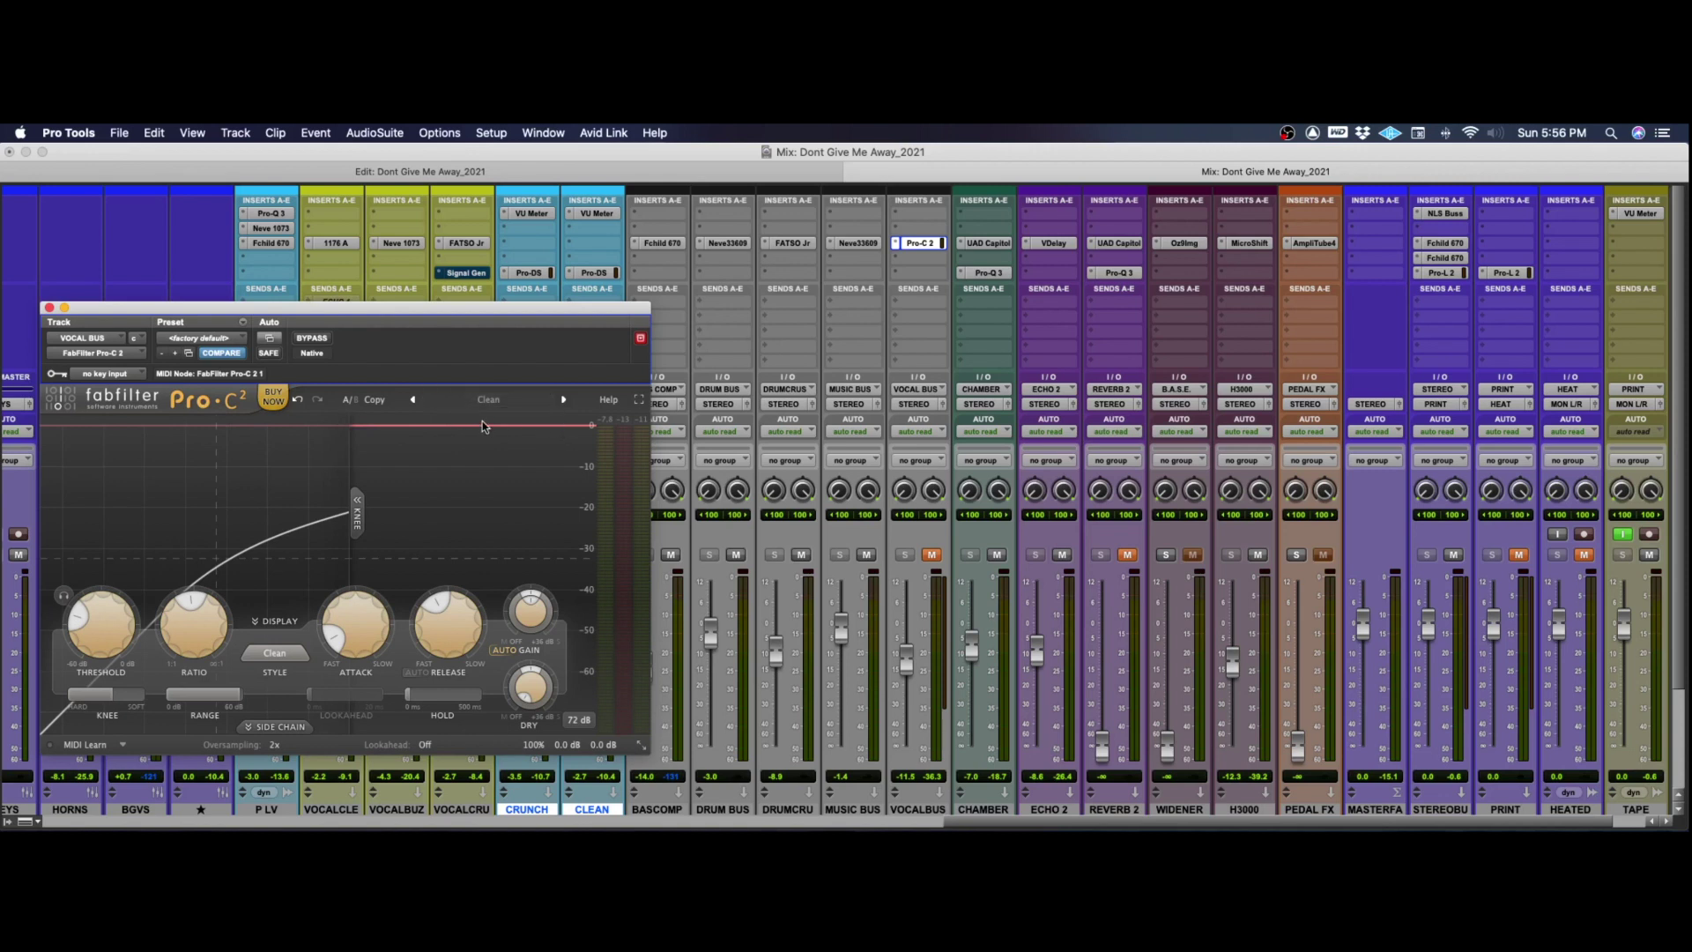
left_click(50, 307)
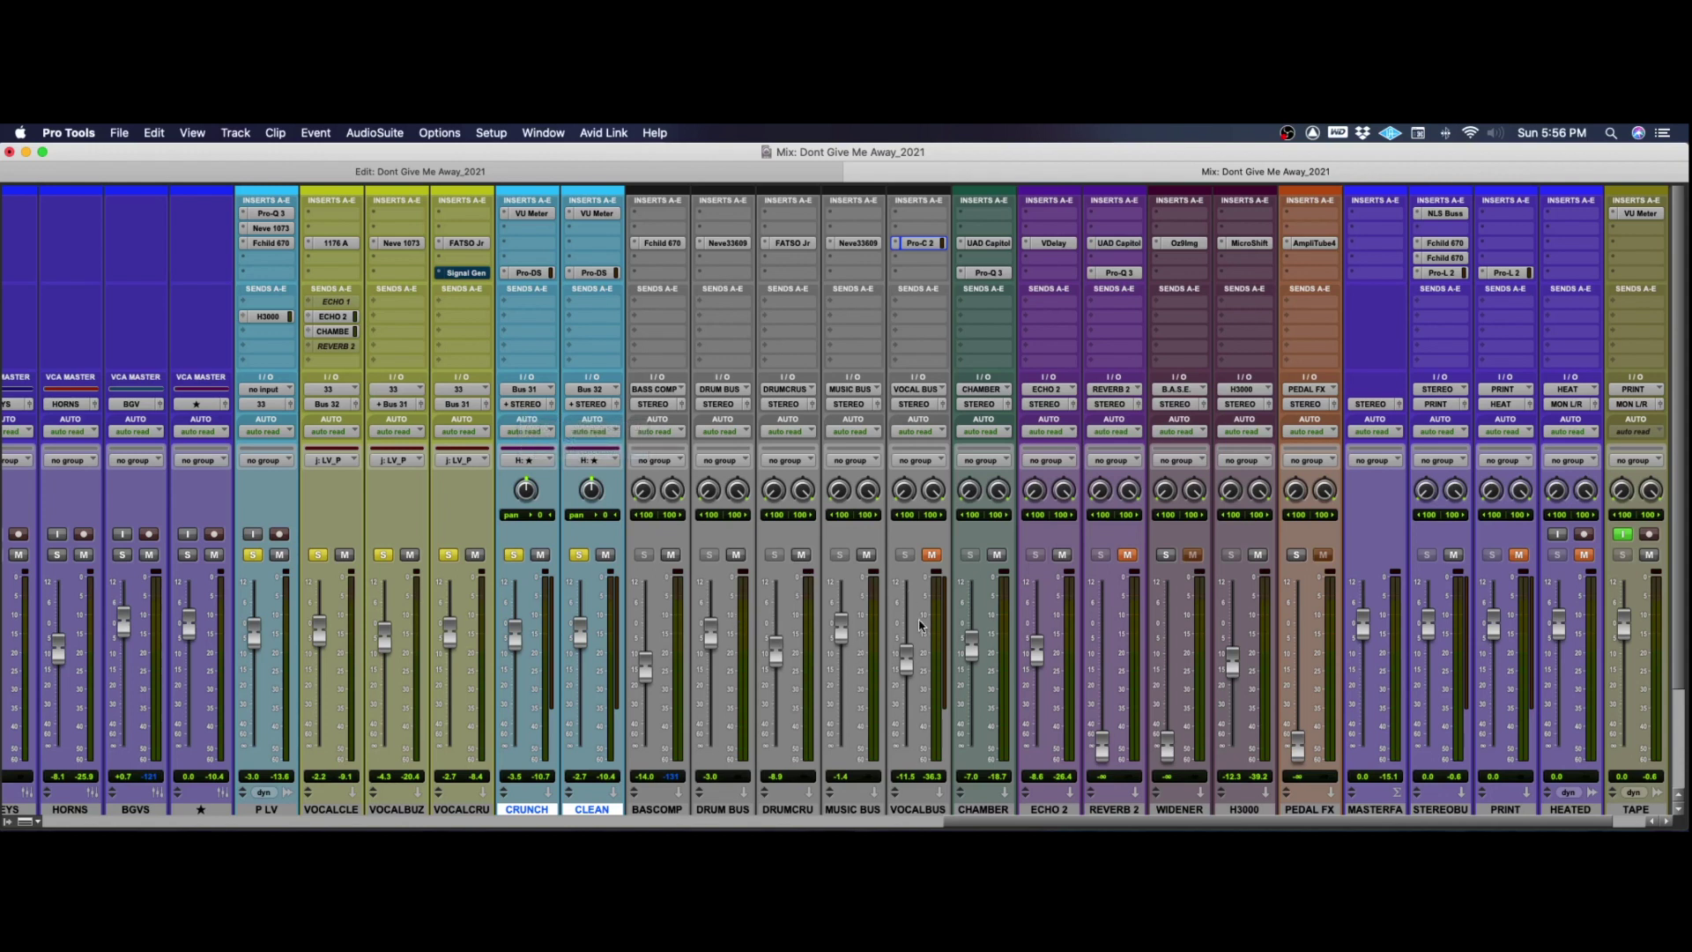
left_click(930, 555)
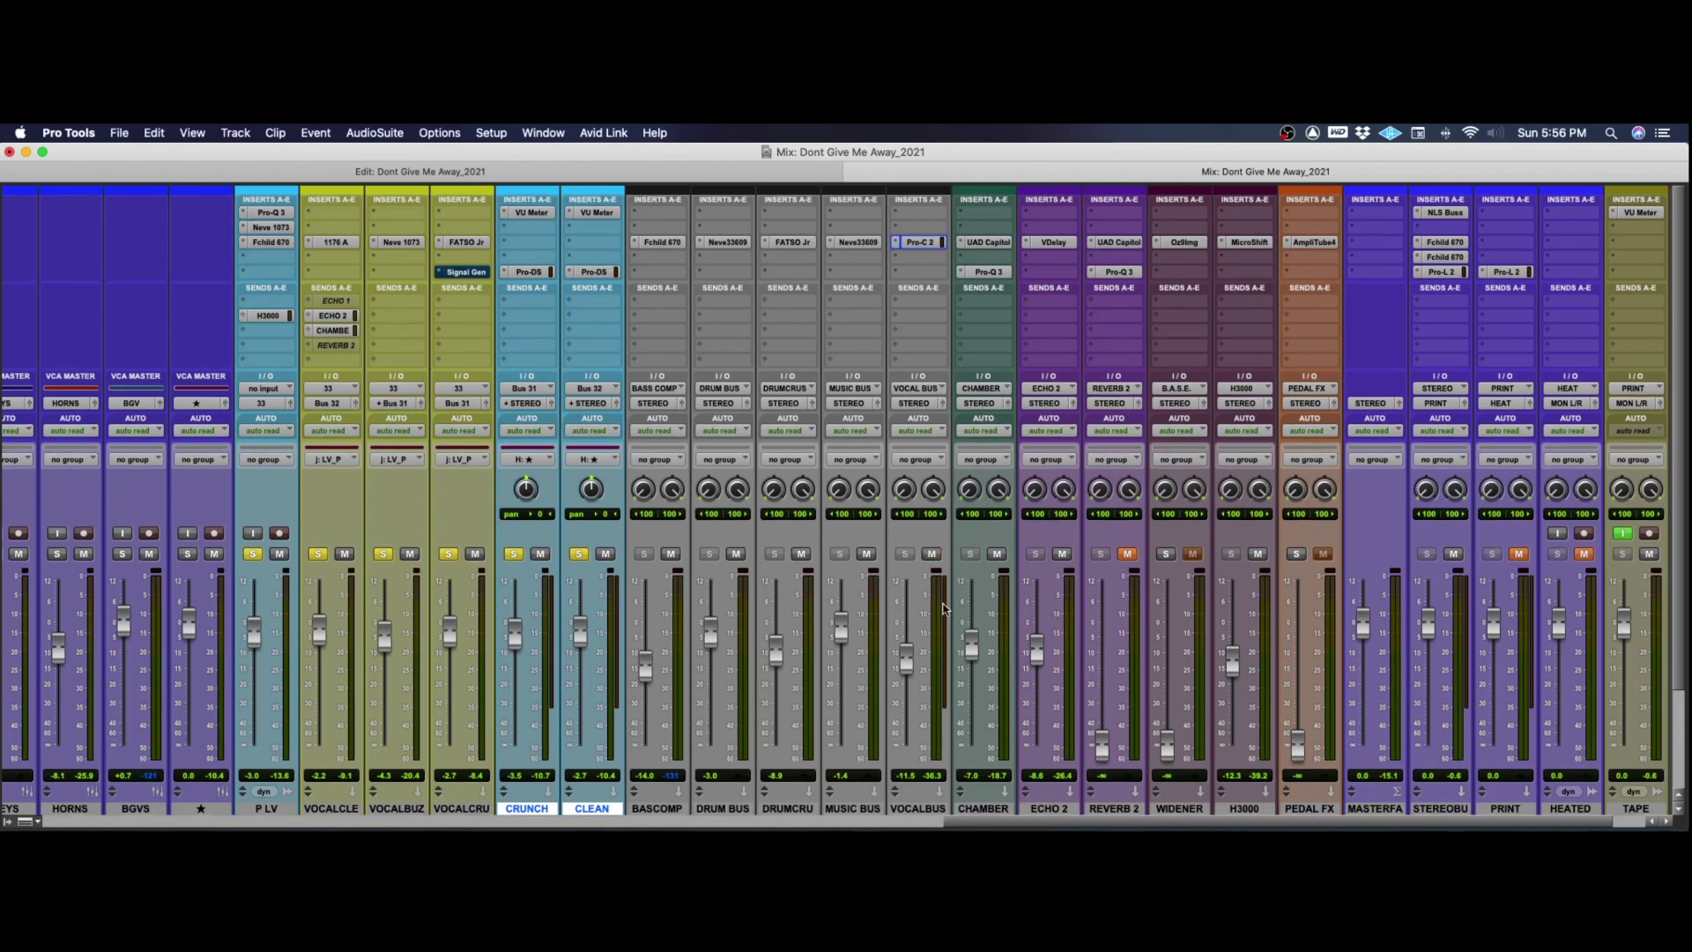
key("space")
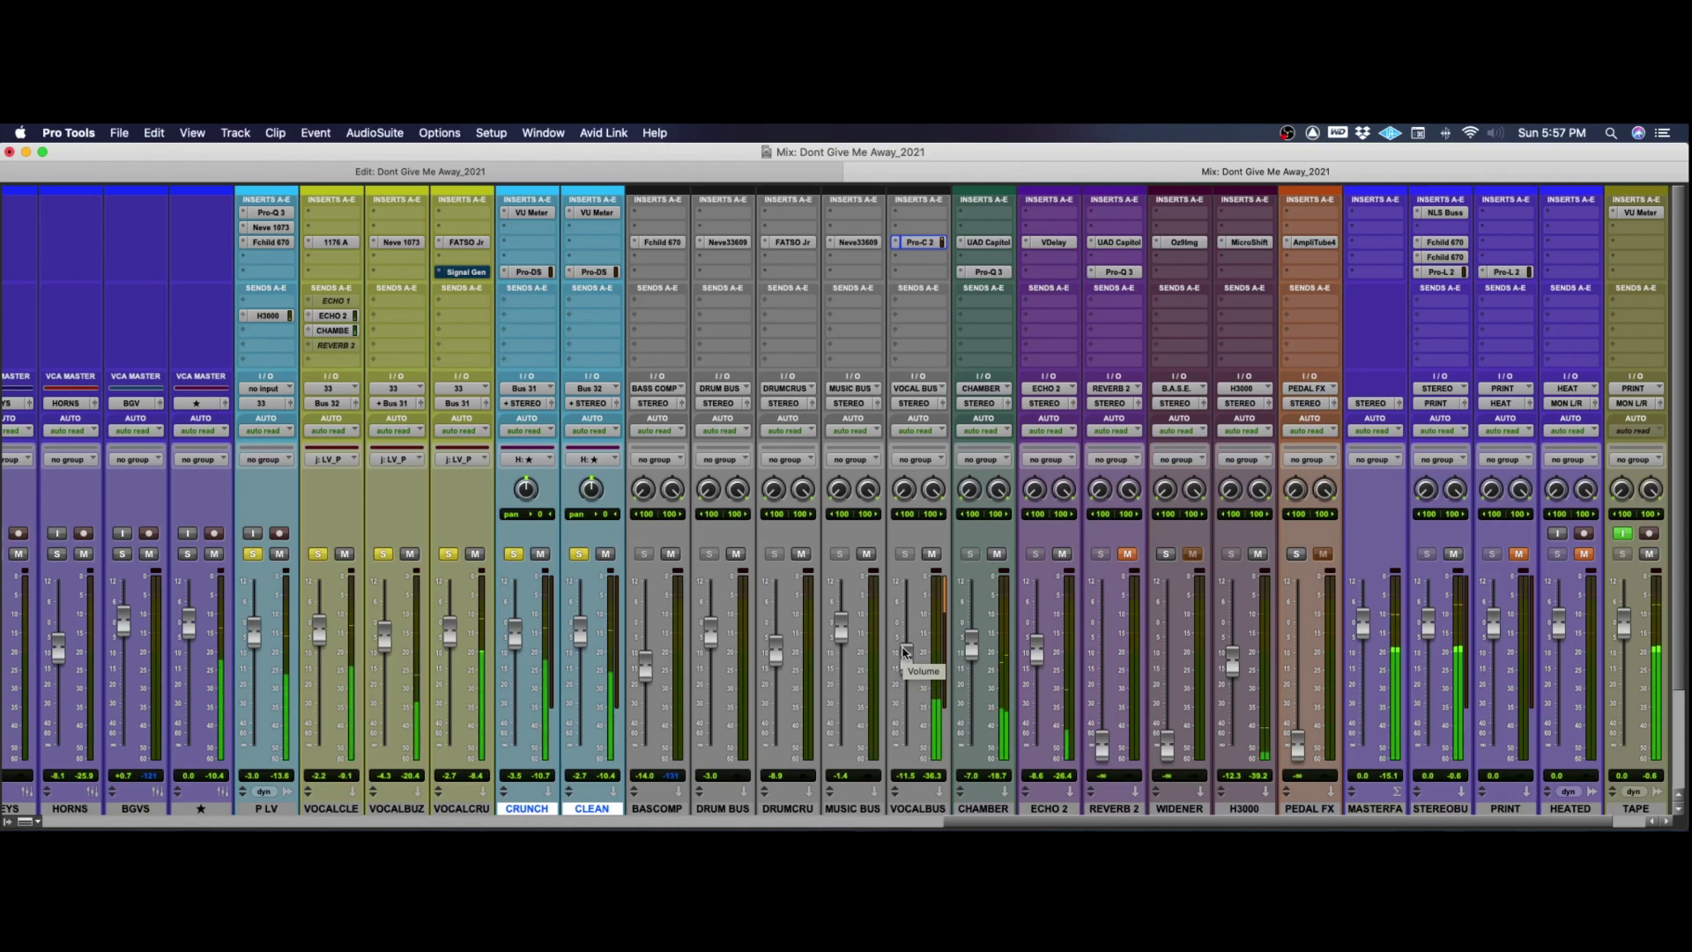
left_click(932, 554)
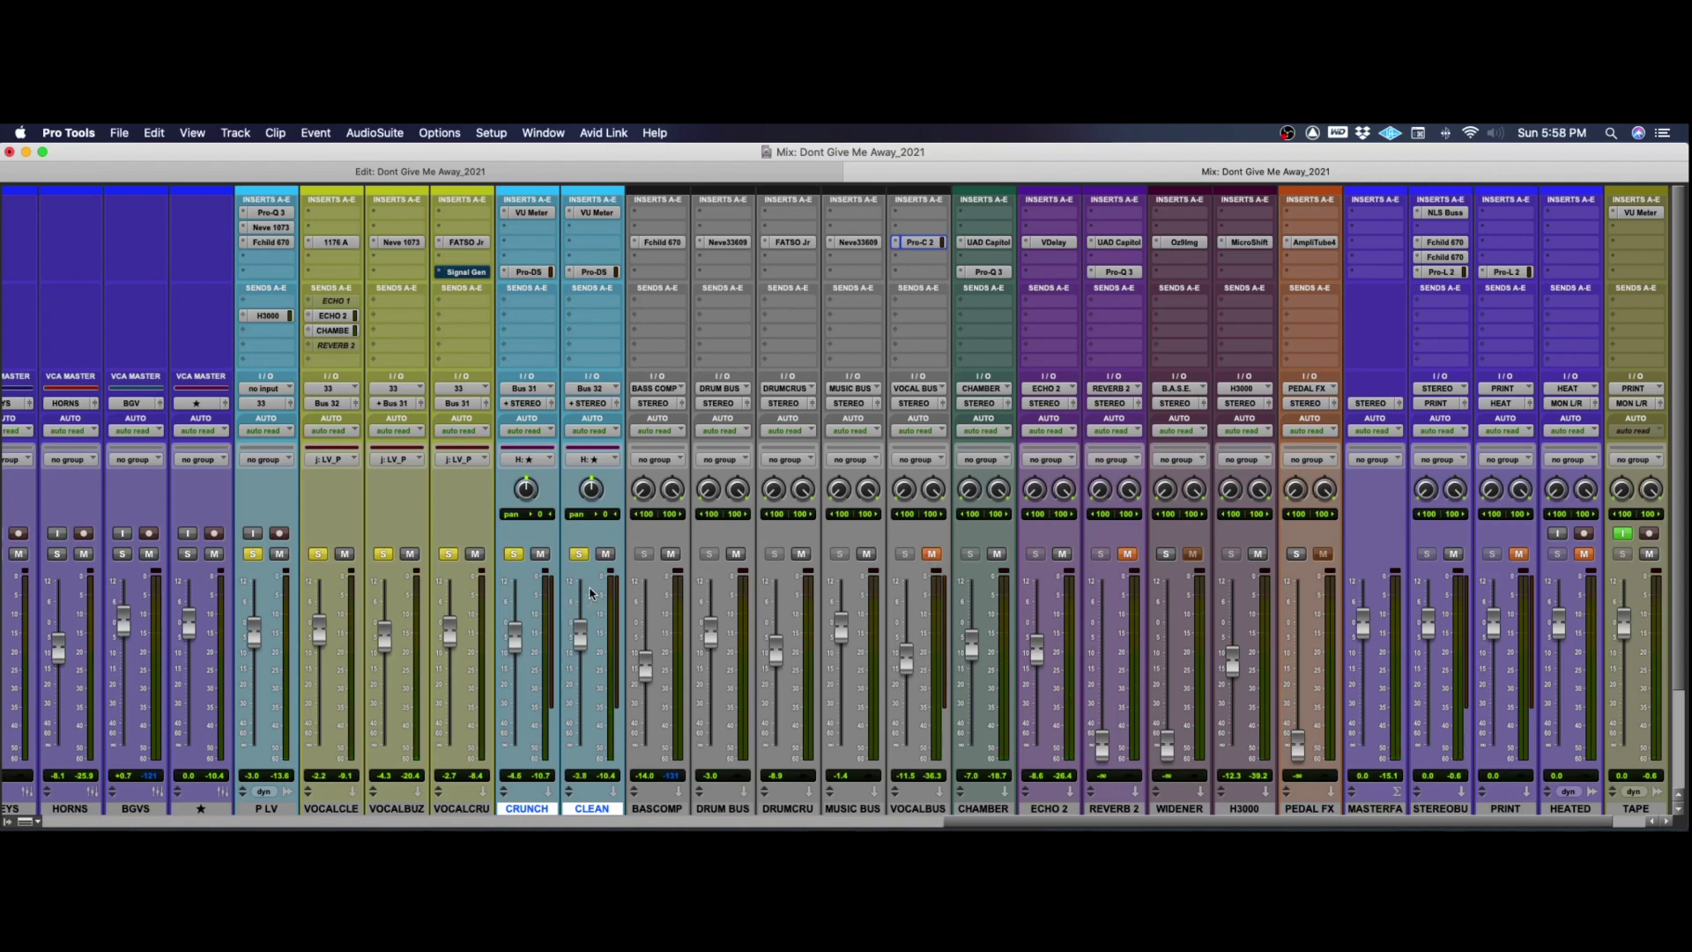
Lower the linked CRUNCH and CLEAN faders to -5.7 dB and -4.9 dB.
left_click_drag(582, 645, 585, 650)
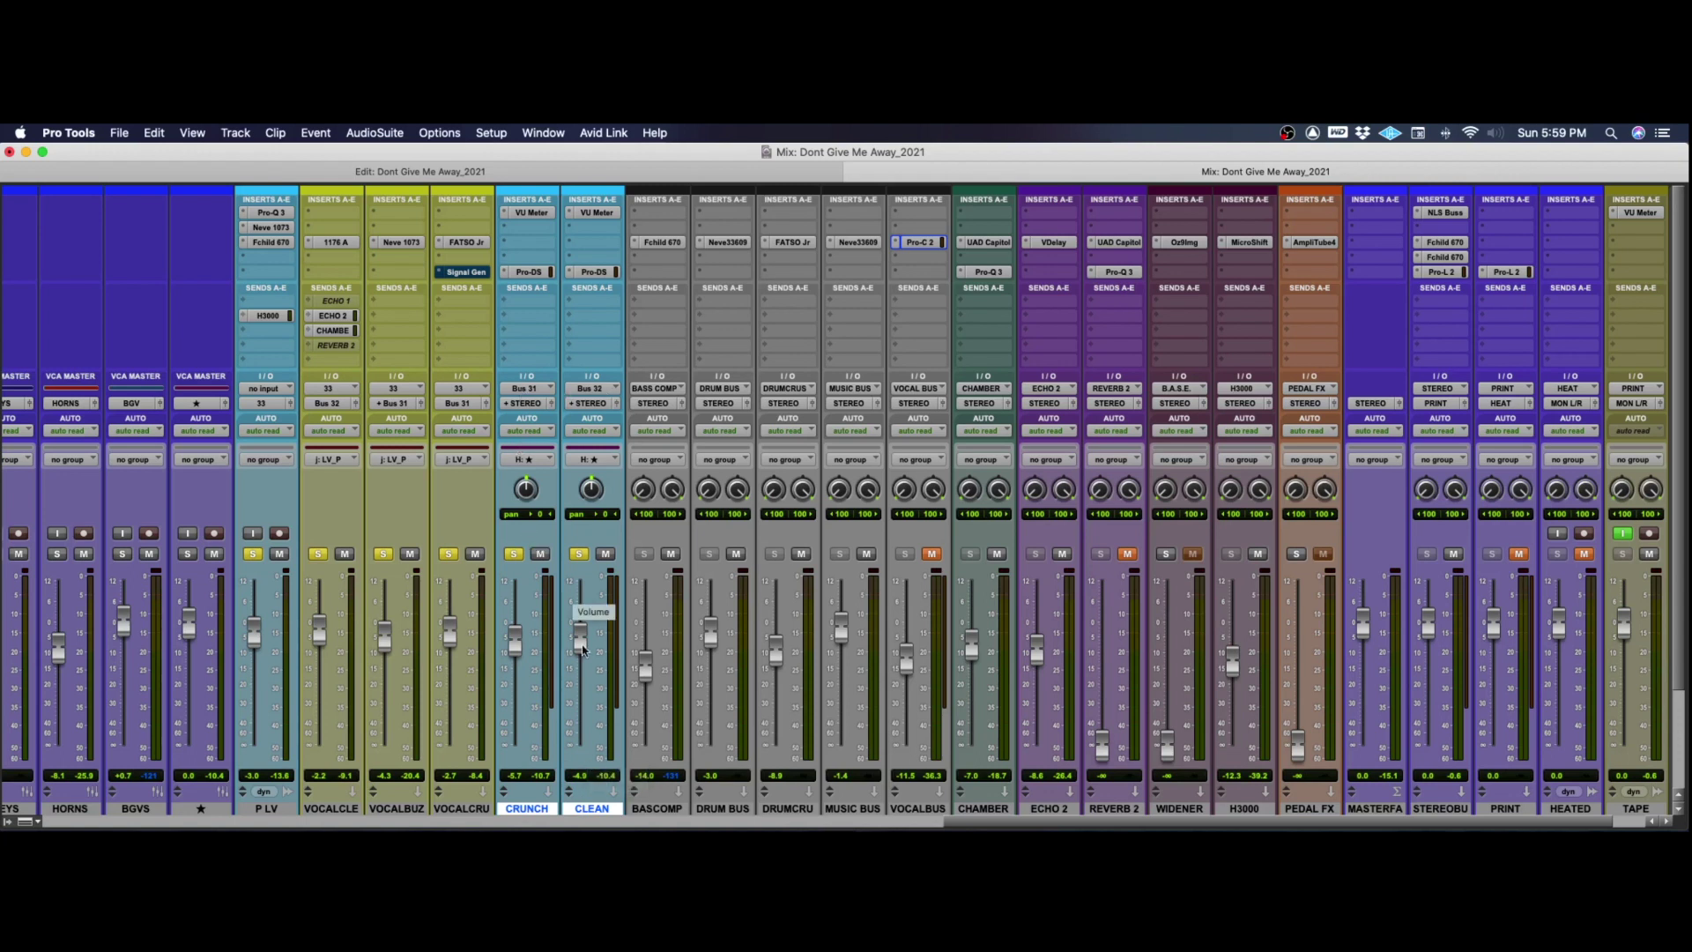
Clear the solos on all lead-vocal tracks and unmute VOCAL BUS to hear the vocal in the full mix.
left_click(580, 554)
left_click(447, 554)
left_click(448, 553, "alt")
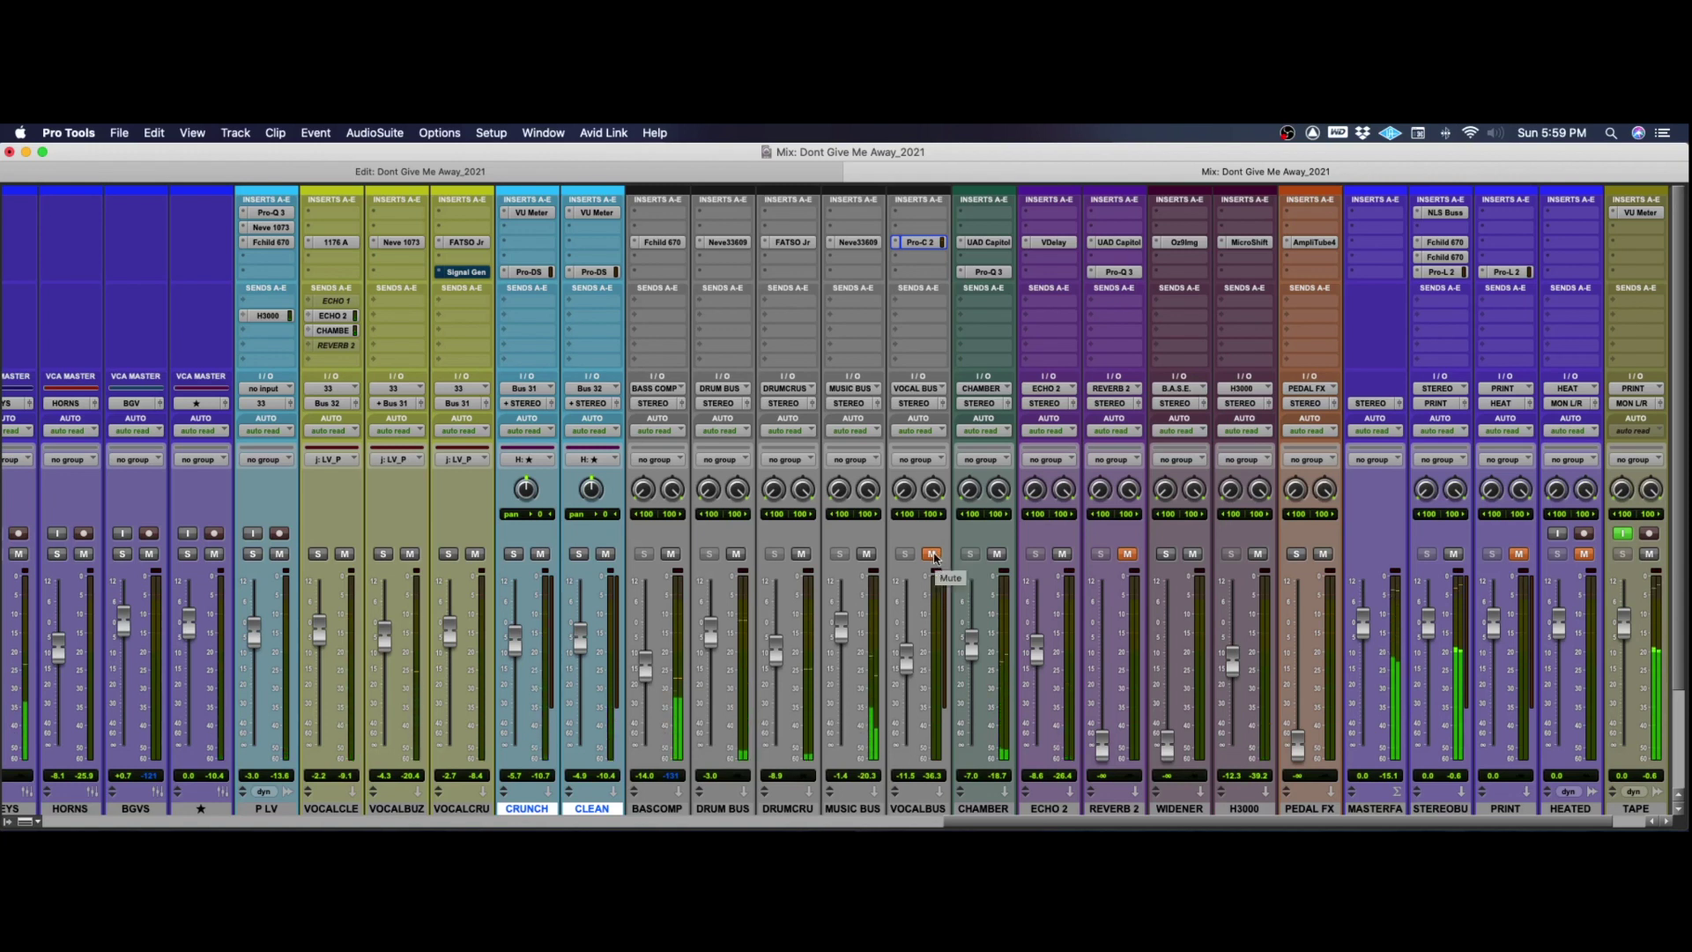
left_click(931, 554)
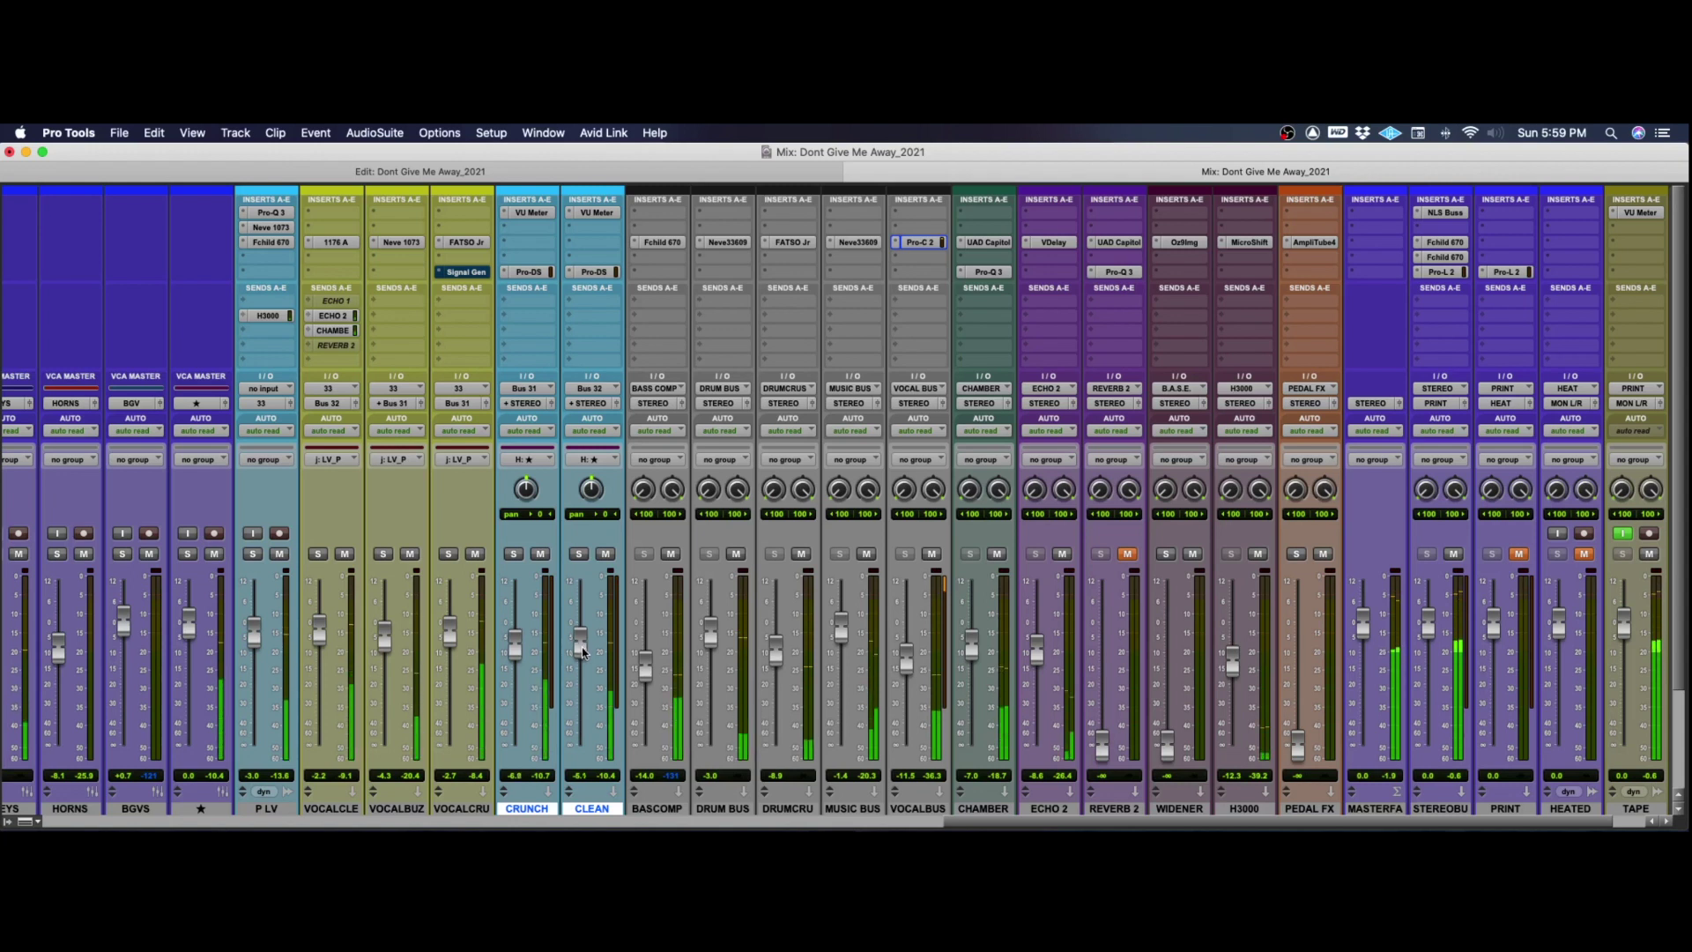
Compare the mix with and without the vocal by toggling the mute on VOCAL BUS during playback.
left_click(932, 553)
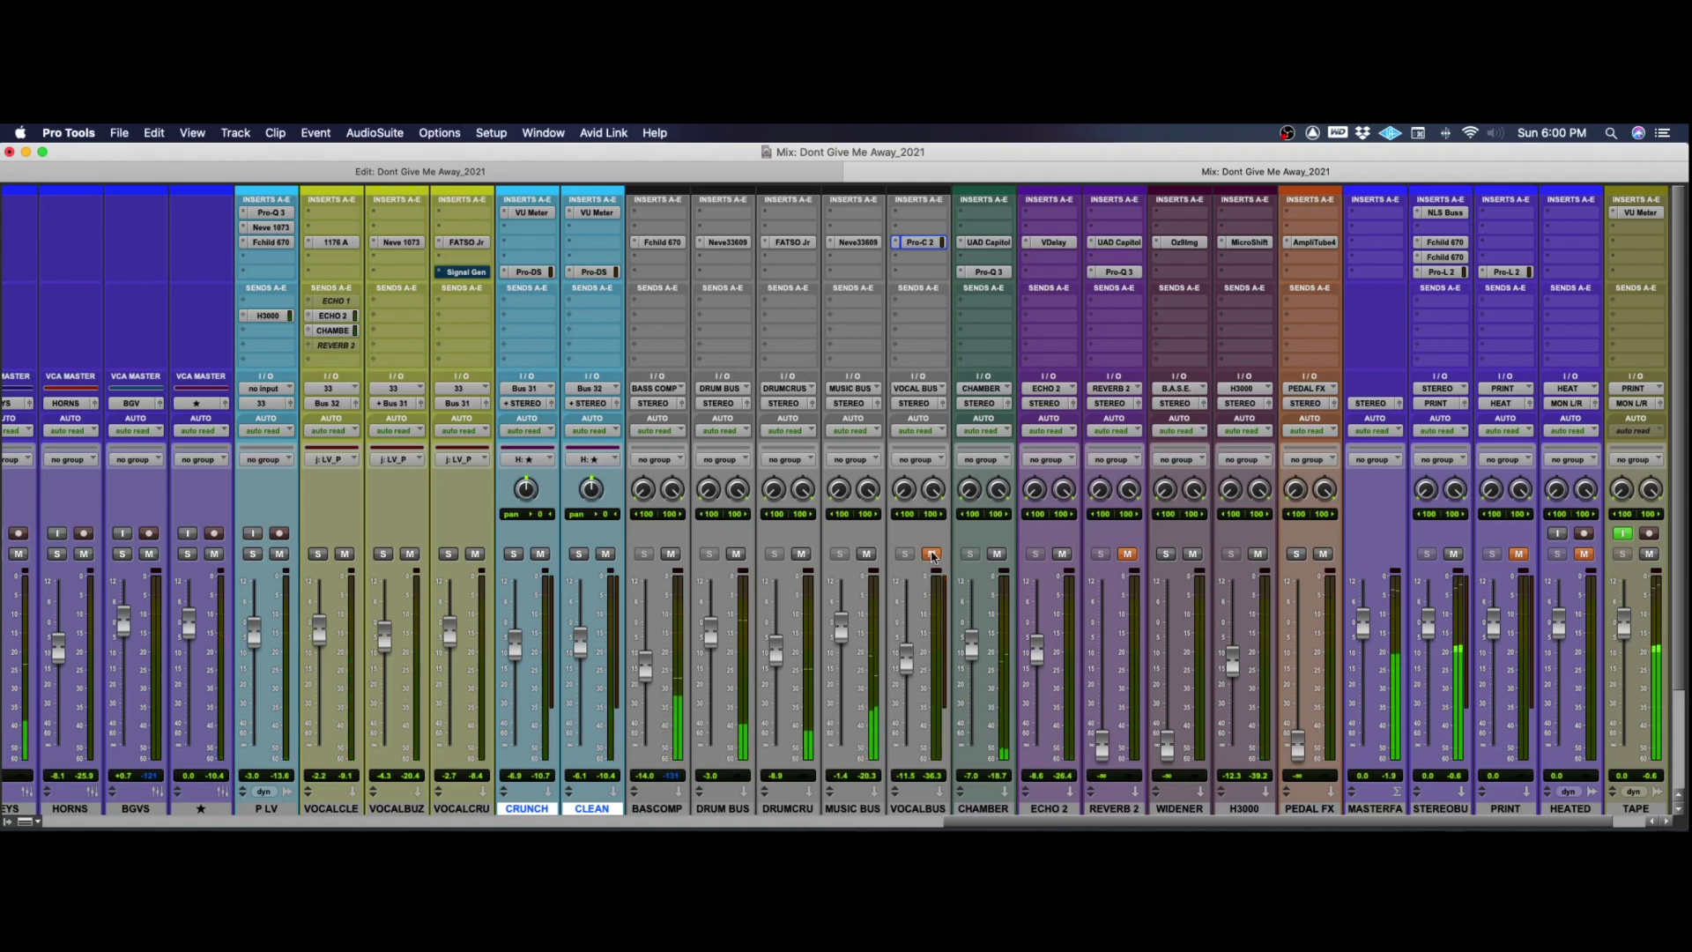
left_click(931, 554)
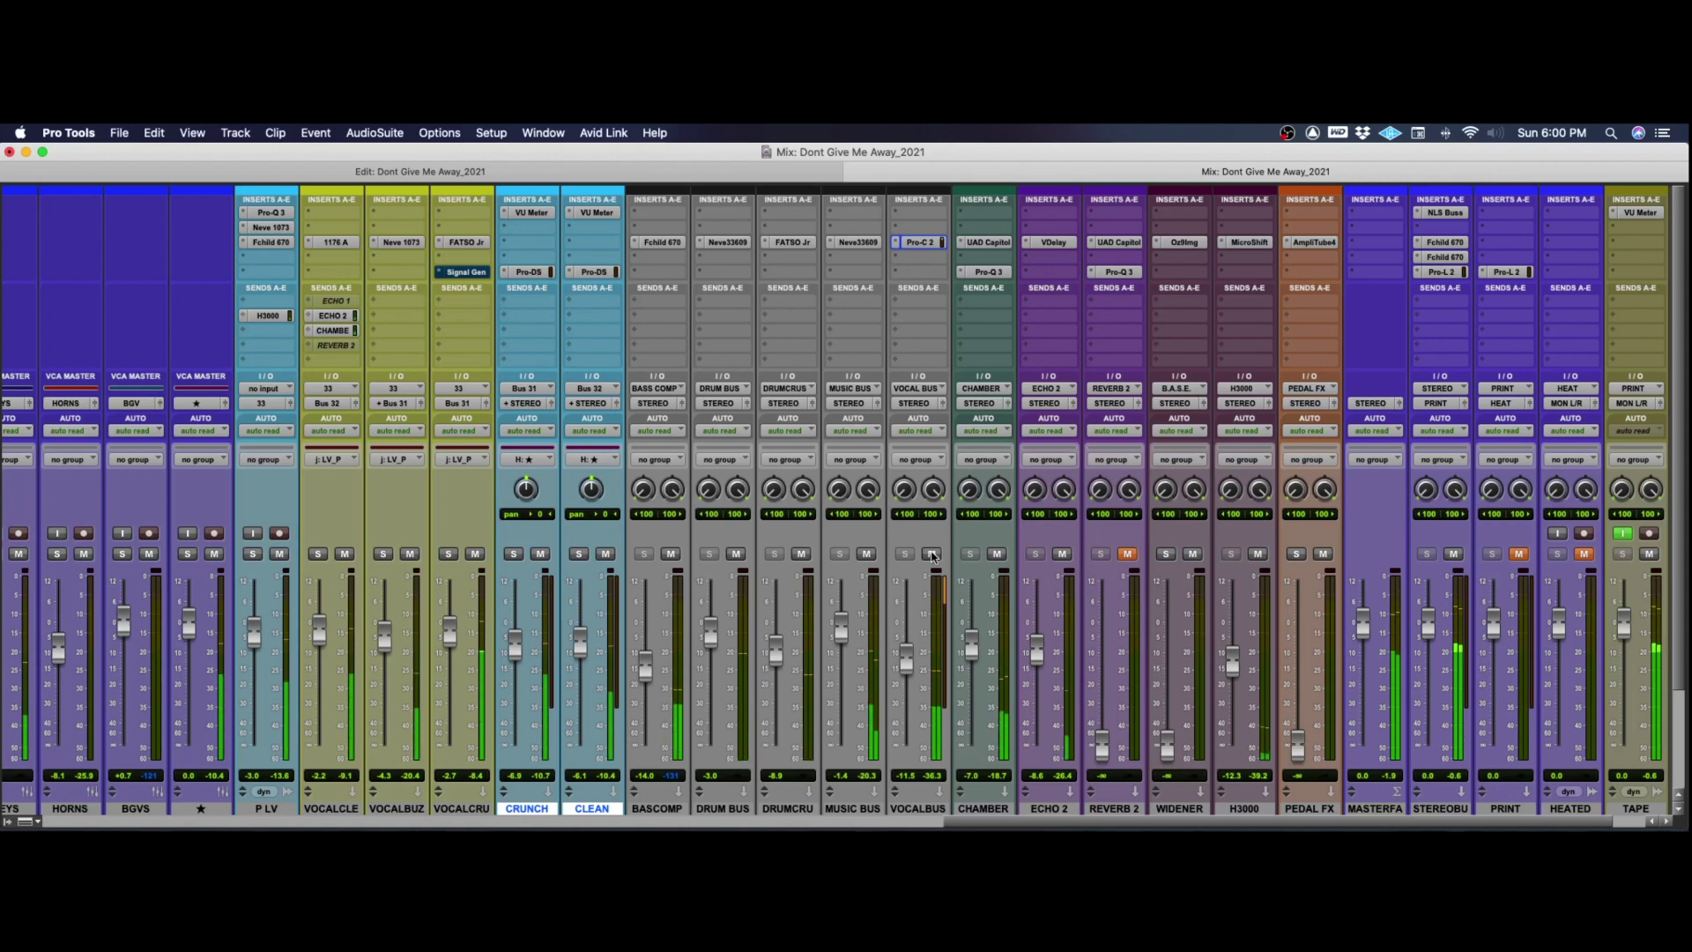
left_click(933, 555)
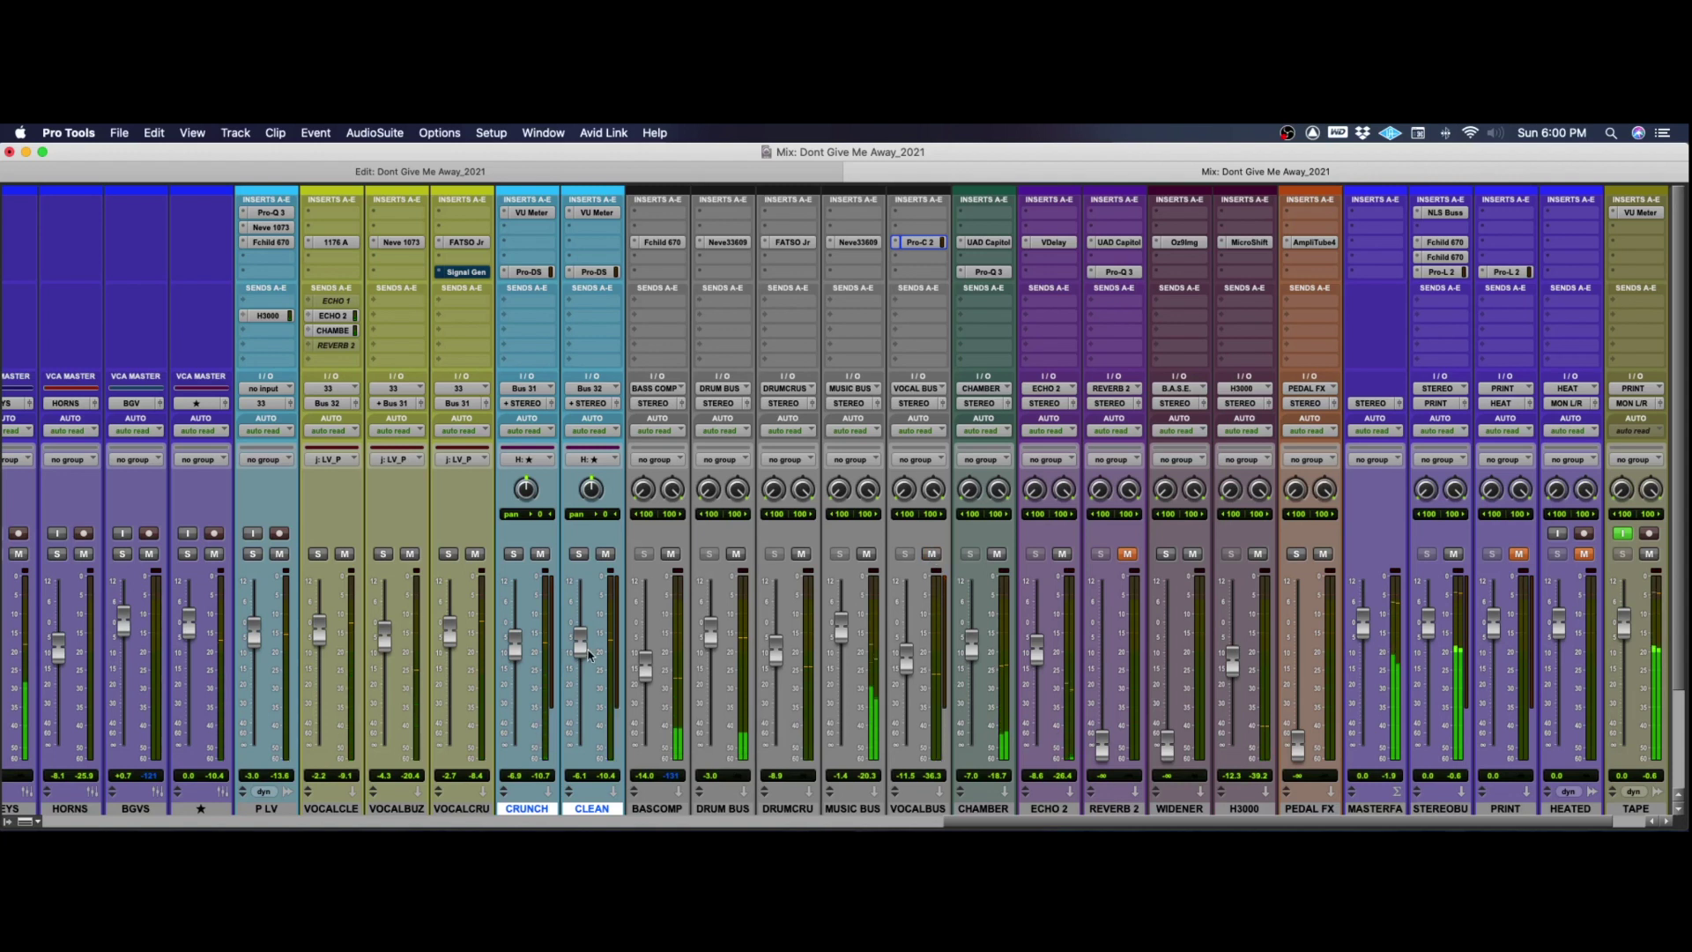
Lower the linked CRUNCH and CLEAN faders to -7.7 dB and -6.9 dB, and recheck the mix by toggling VOCAL BUS mute.
left_click_drag(582, 649, 582, 655)
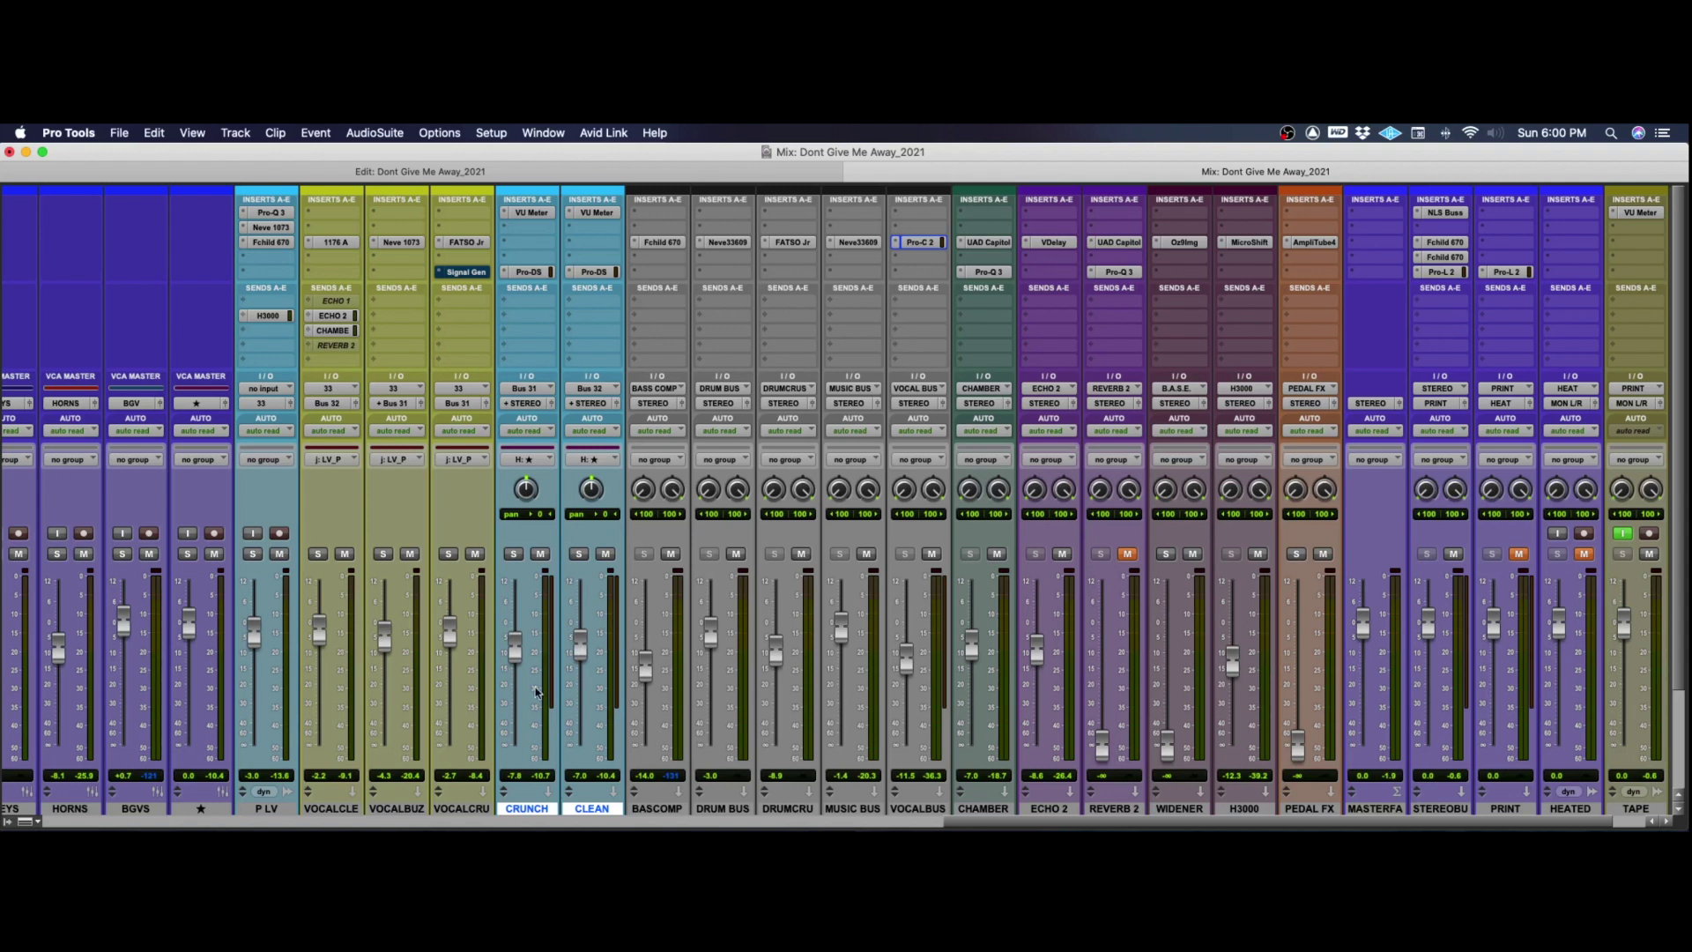
left_click(933, 555)
left_click(933, 555)
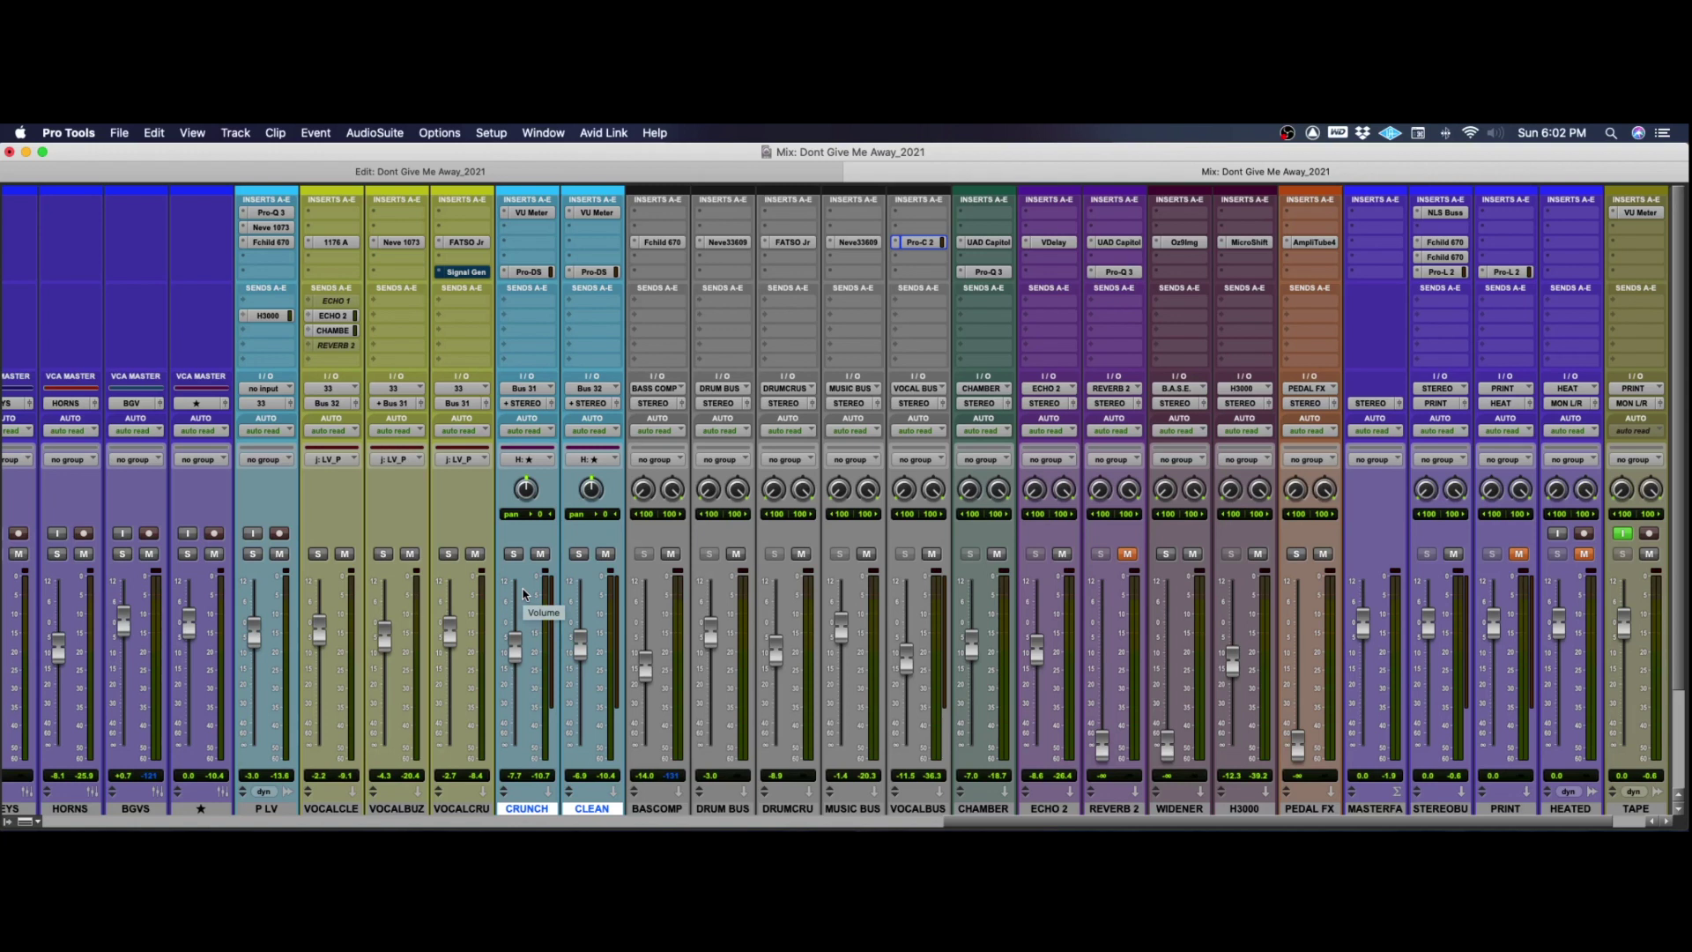
Examine the VU Meter inserted on the CRUNCH track, and close the plugin.
left_click(530, 213)
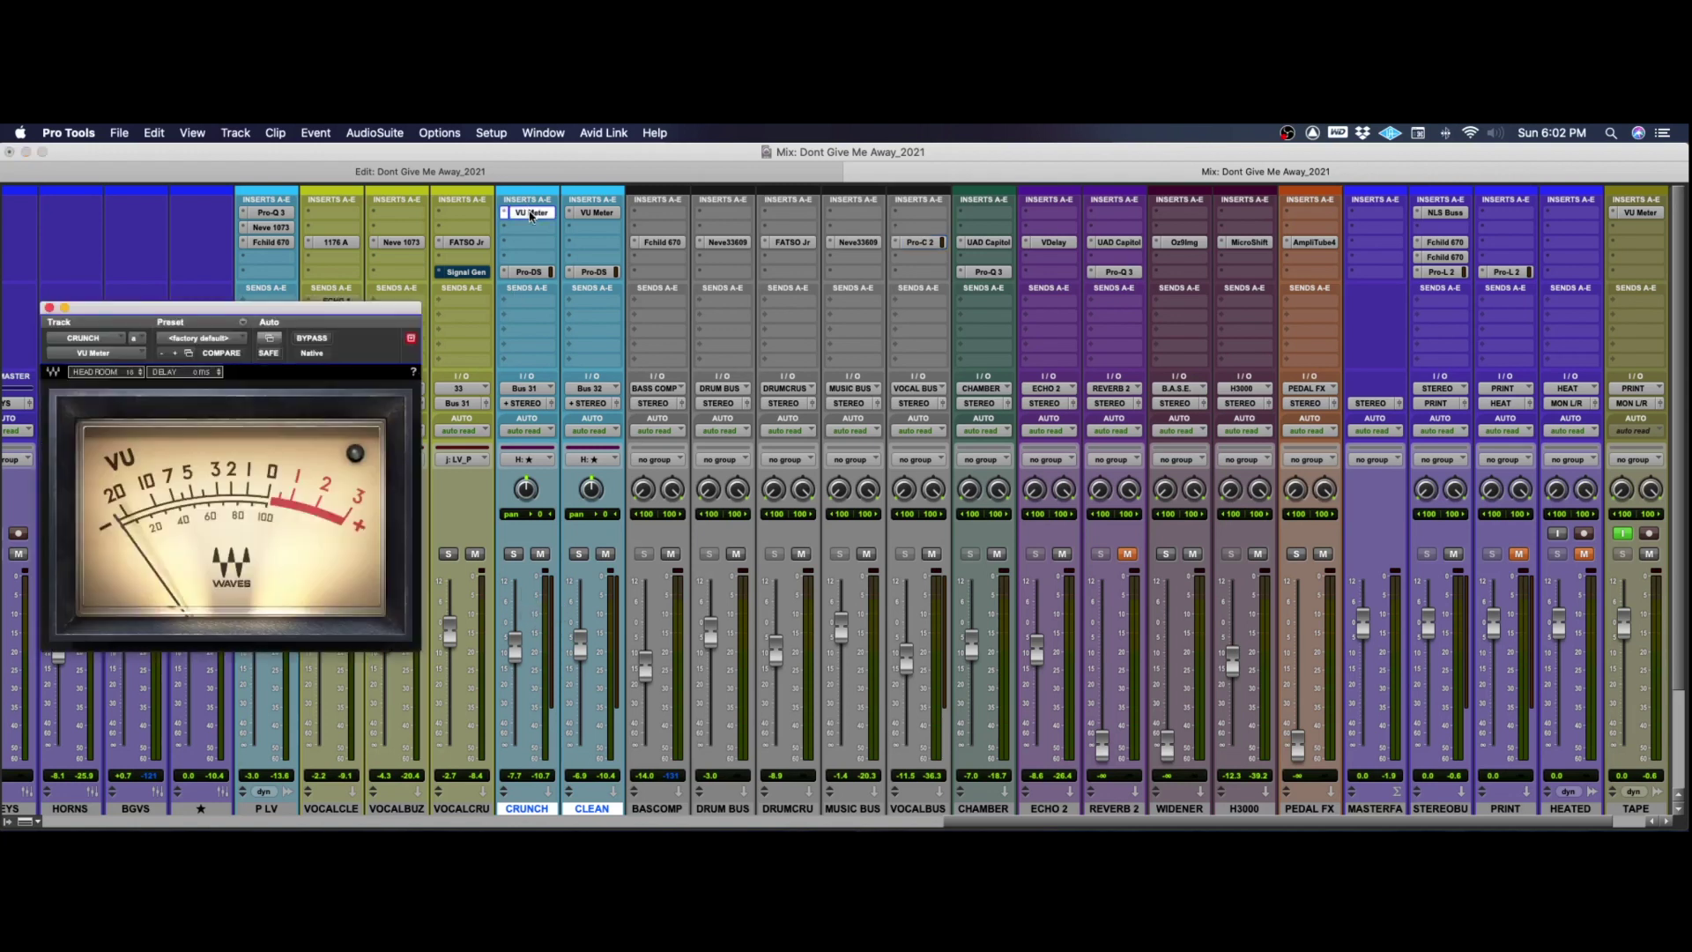
left_click(49, 308)
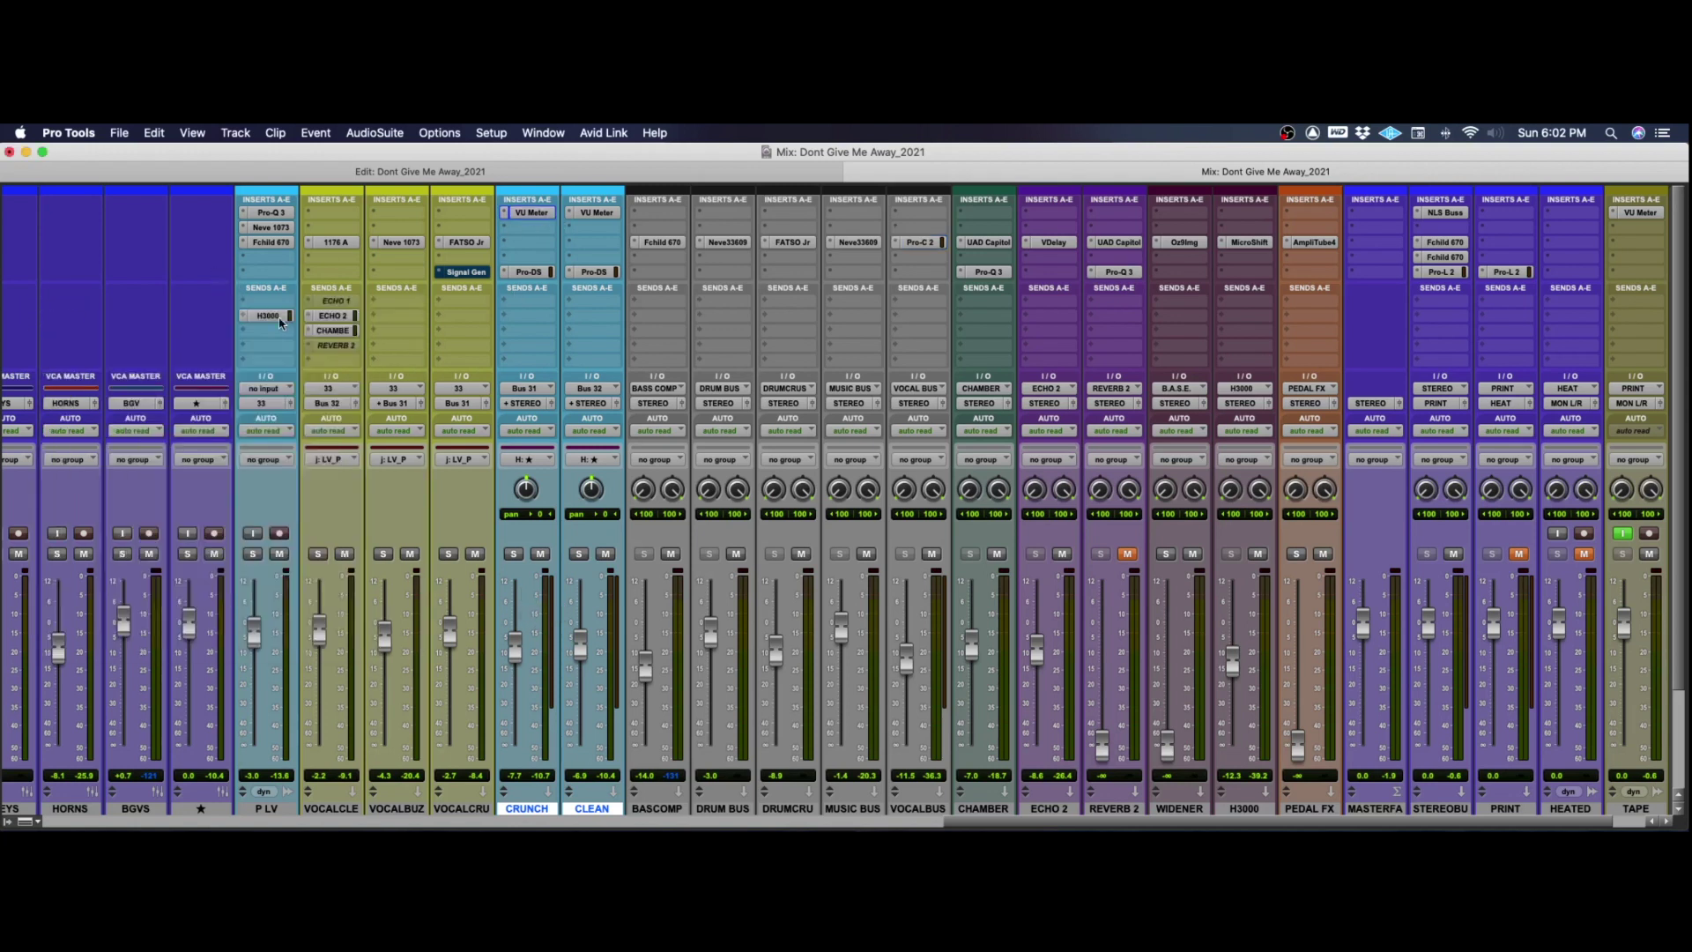